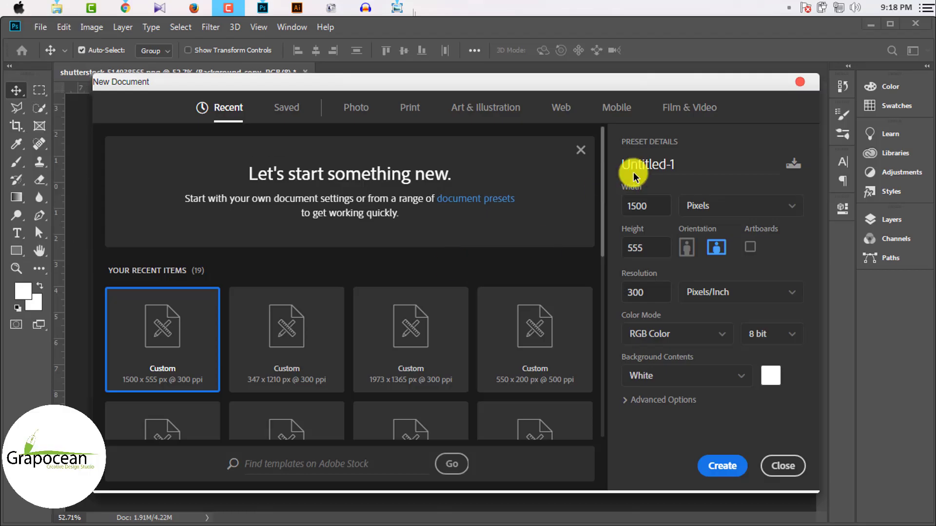
# - Select the Untitled-1 name in the 1500 × 555 px, 300 ppi New Document dialog
pyautogui.doubleClick(631, 168)
# - Name the document 'Facebook Cover Design' and create the white 1500 × 555 px canvas
pyautogui.press('BackSpace')
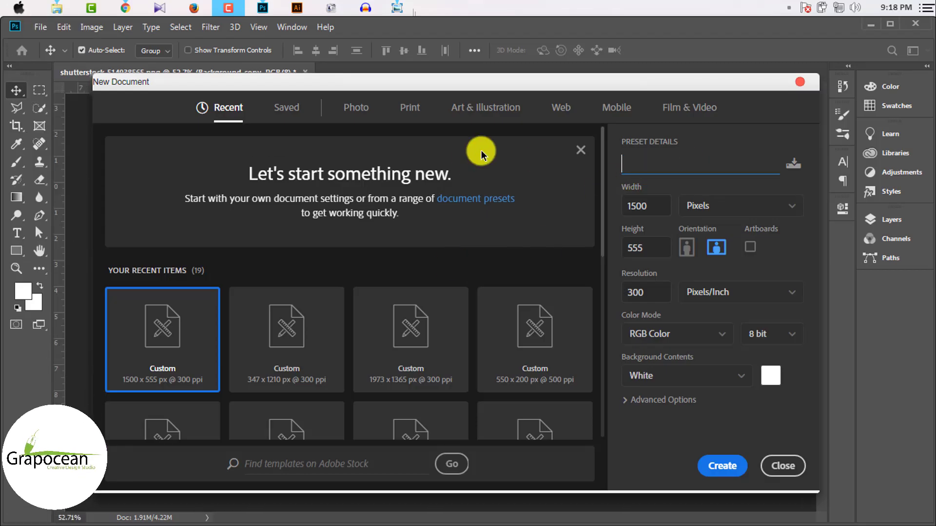
pyautogui.write('Ca')
pyautogui.press('BackSpace')
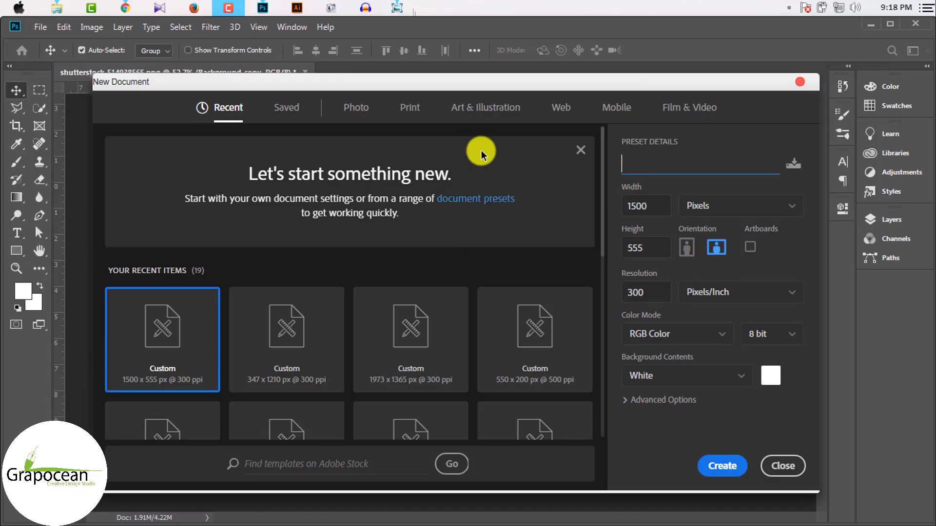
pyautogui.write('Facebook Cover Design')
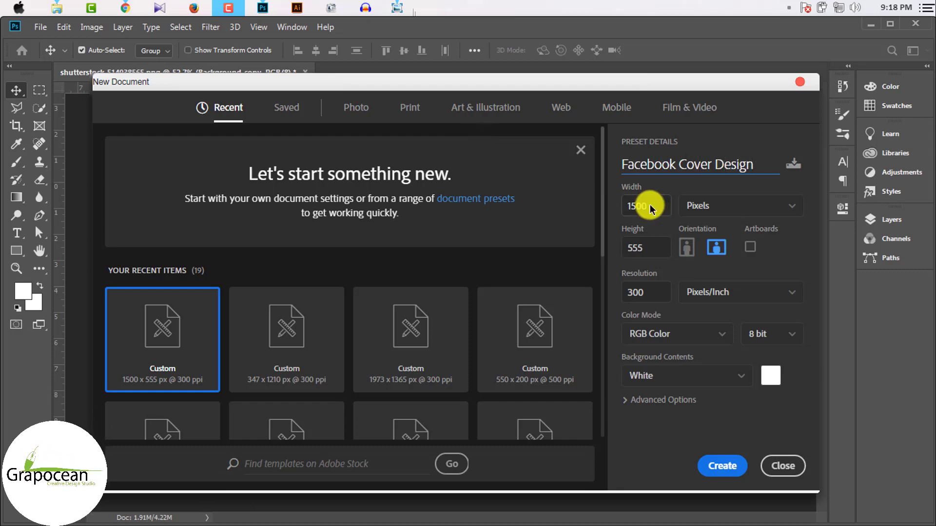
pyautogui.click(731, 468)
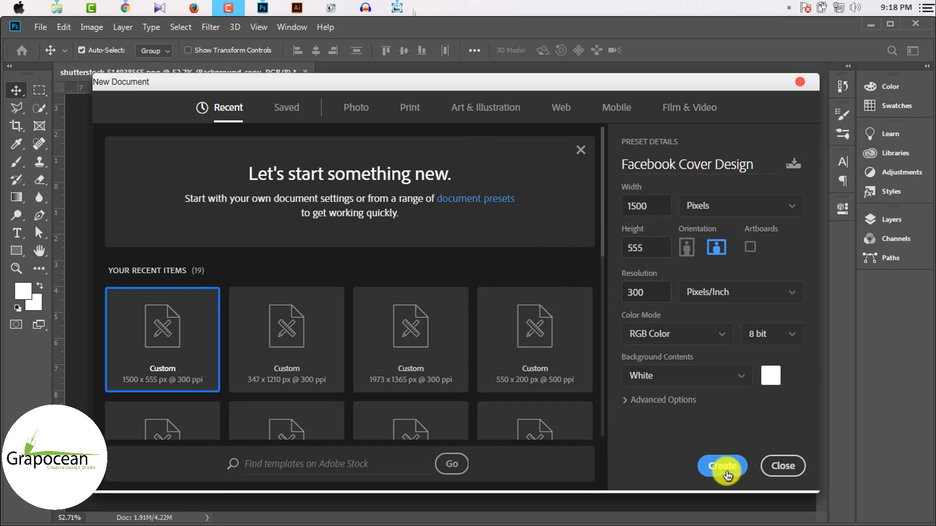
# - Zoom out, move the cover's tab to first position, and bring up the File menu
pyautogui.hotkey('ctrl', '-')
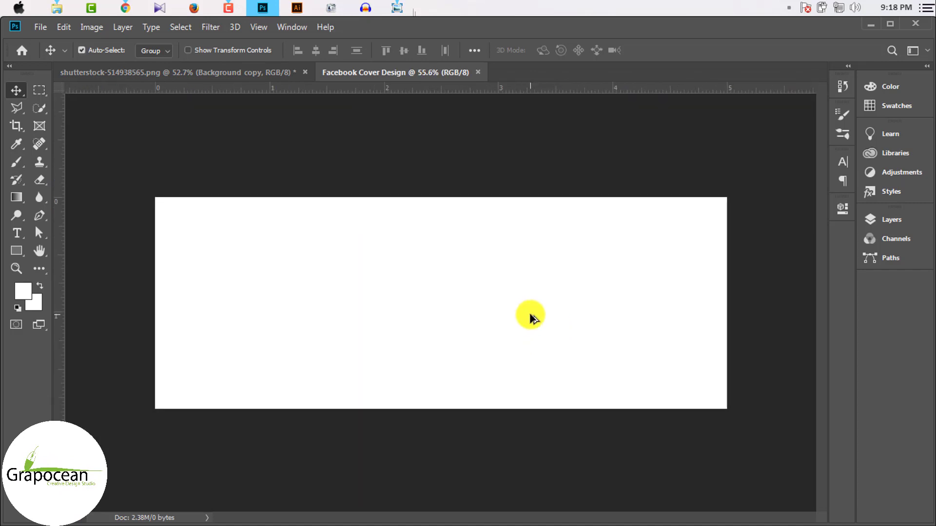
pyautogui.moveTo(396, 73); pyautogui.dragTo(156, 75)
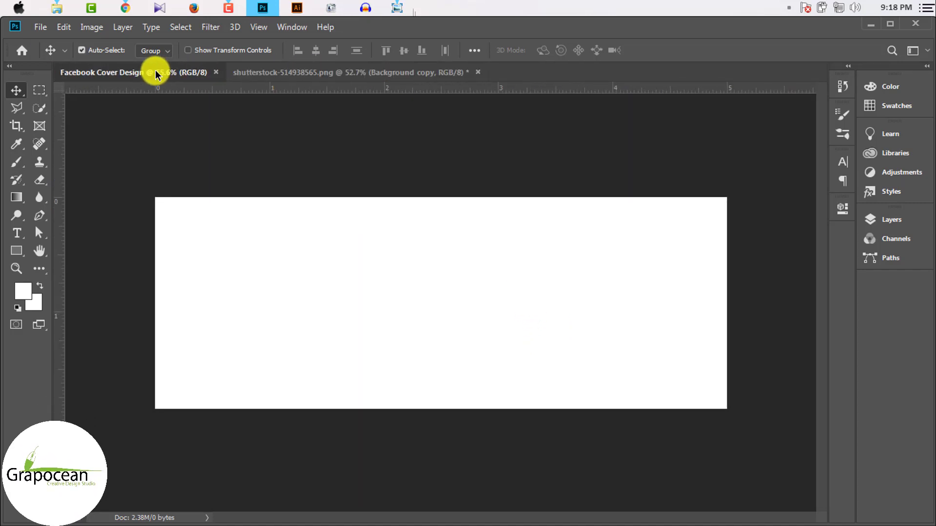
pyautogui.click(41, 27)
# - Open the red tufted leather image shutterstock-85880044.png from Downloads
pyautogui.click(49, 52)
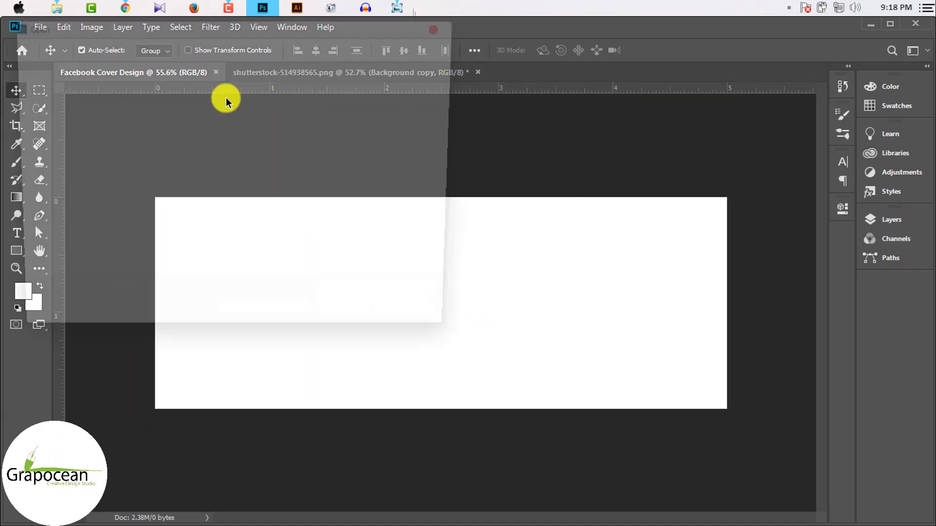
pyautogui.click(57, 124)
pyautogui.moveTo(458, 106)
pyautogui.mouseDown()
pyautogui.moveTo(477, 305)
pyautogui.moveTo(489, 203)
pyautogui.moveTo(459, 192)
pyautogui.moveTo(459, 182)
pyautogui.mouseUp()
pyautogui.click(145, 139)
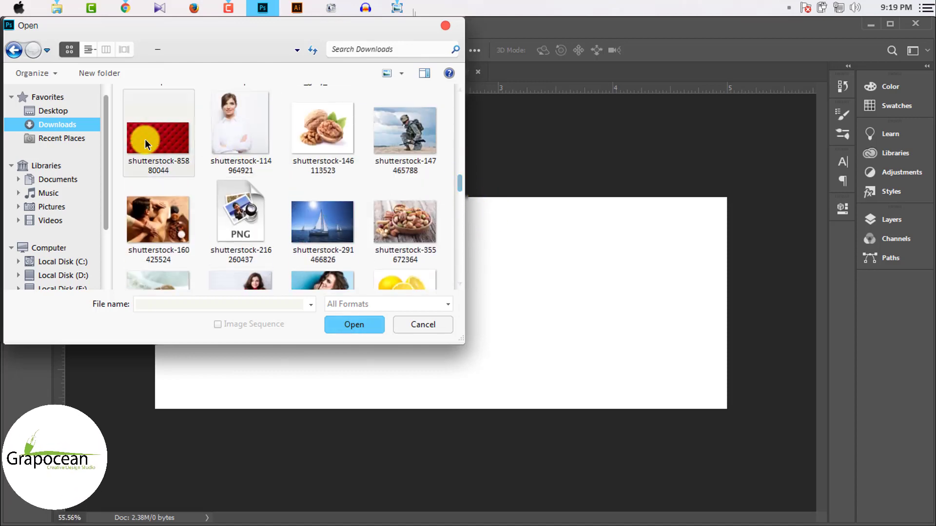
pyautogui.click(365, 324)
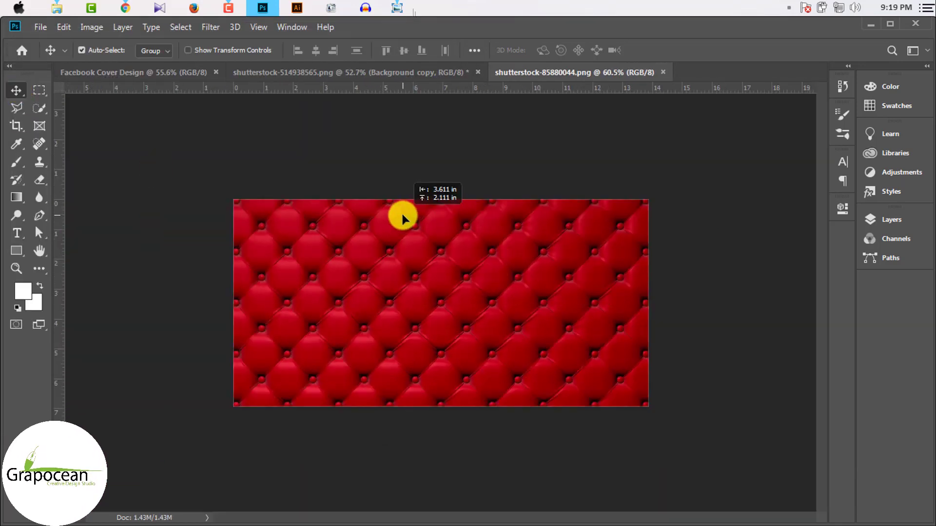
# - Copy the leather layer into the cover and enlarge it about 136% over the right side
pyautogui.click(891, 220)
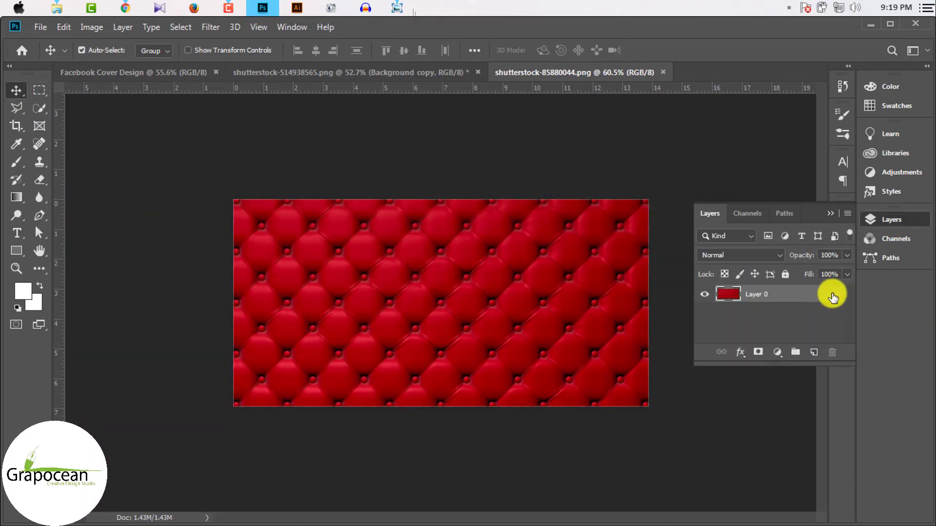
pyautogui.moveTo(300, 210)
pyautogui.mouseDown()
pyautogui.moveTo(559, 294)
pyautogui.moveTo(552, 317)
pyautogui.mouseUp()
pyautogui.hotkey('ctrl', 't')
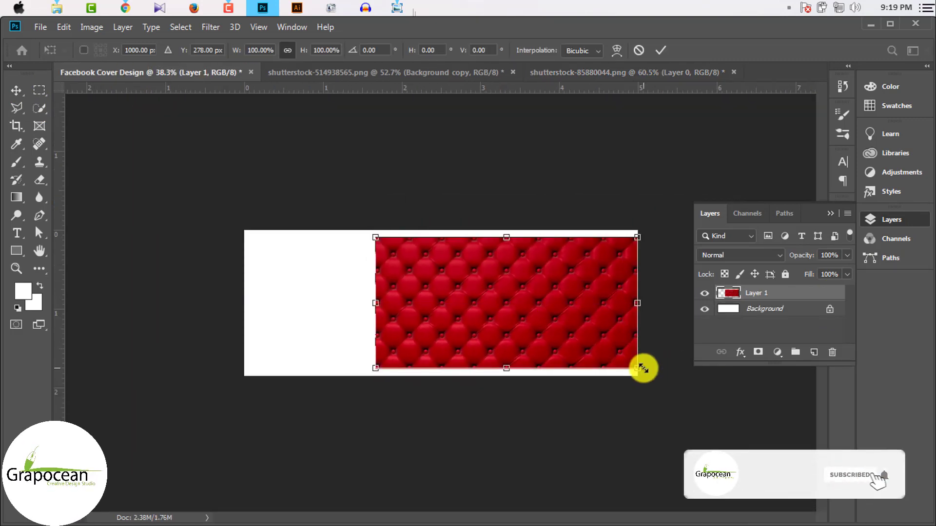
pyautogui.moveTo(644, 372)
pyautogui.mouseDown()
pyautogui.moveTo(637, 367)
pyautogui.moveTo(692, 391)
pyautogui.mouseUp()
pyautogui.moveTo(607, 372); pyautogui.dragTo(561, 334)
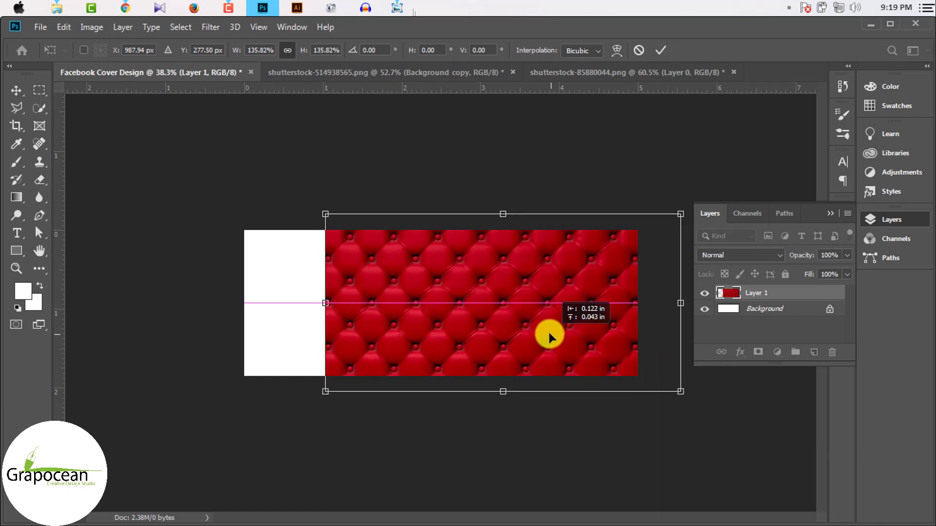
pyautogui.click(661, 51)
pyautogui.scroll(2, 539, 309)
pyautogui.scroll(-2, 585, 313)
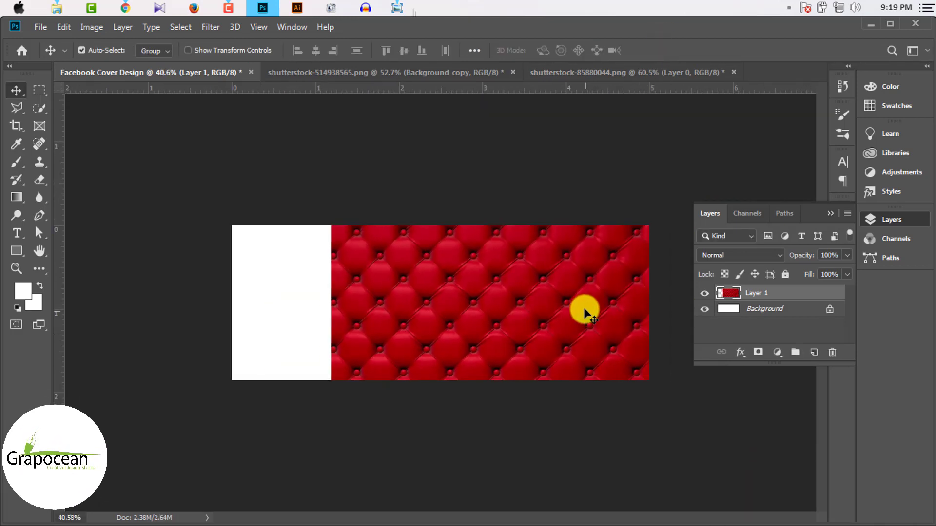
pyautogui.click(607, 73)
# - Drag the woman's Background copy layer from her photo into the cover document
pyautogui.click(382, 74)
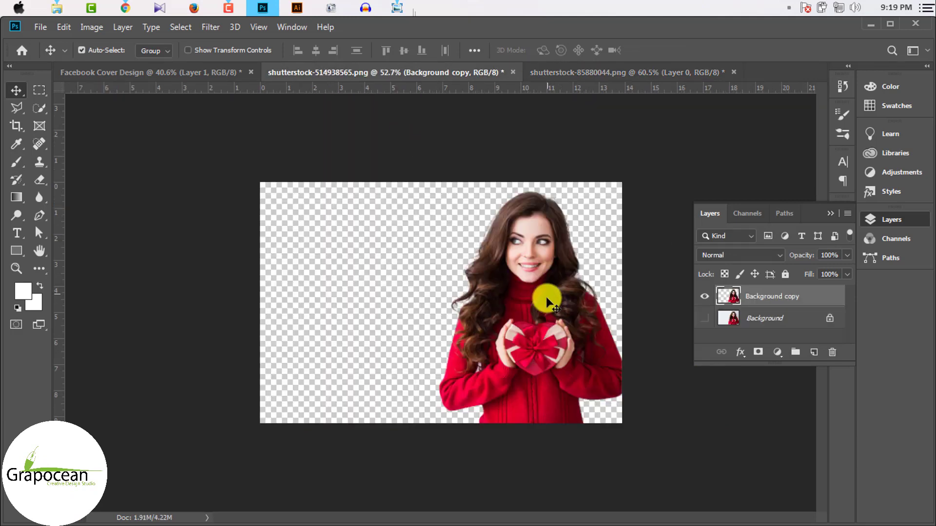
pyautogui.moveTo(539, 244)
pyautogui.mouseDown()
pyautogui.moveTo(444, 207)
pyautogui.moveTo(262, 74)
pyautogui.moveTo(211, 71)
pyautogui.mouseUp()
pyautogui.moveTo(548, 293)
pyautogui.mouseDown()
pyautogui.moveTo(556, 324)
pyautogui.moveTo(600, 331)
pyautogui.mouseUp()
pyautogui.scroll(2, 624, 326)
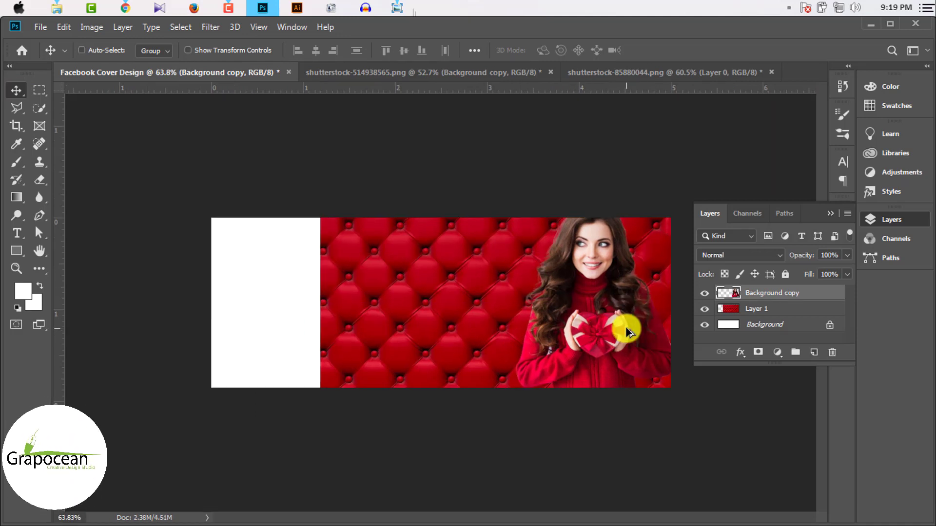
pyautogui.scroll(-3, 615, 331)
# - Scale the woman down to about 82% and commit the transform
pyautogui.hotkey('ctrl', 't')
pyautogui.moveTo(631, 219); pyautogui.dragTo(622, 227)
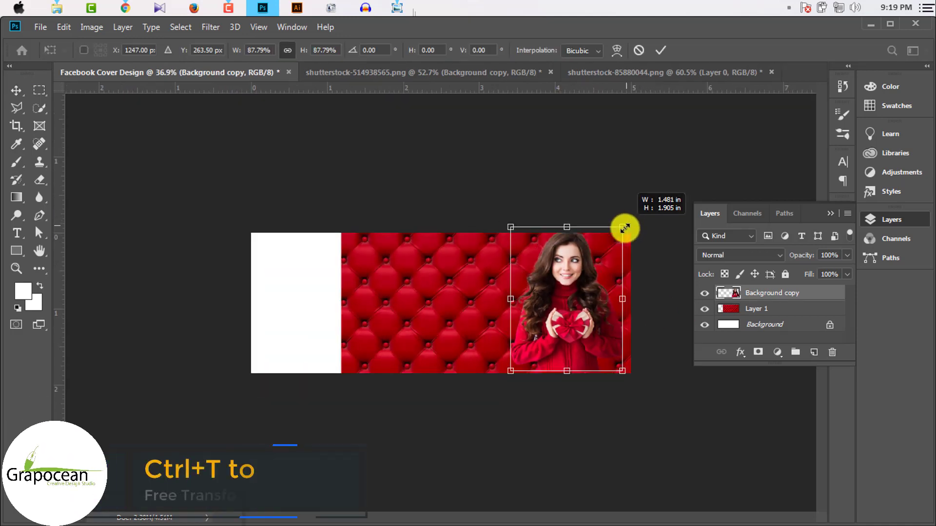
pyautogui.scroll(2, 604, 321)
pyautogui.moveTo(598, 338); pyautogui.dragTo(607, 346)
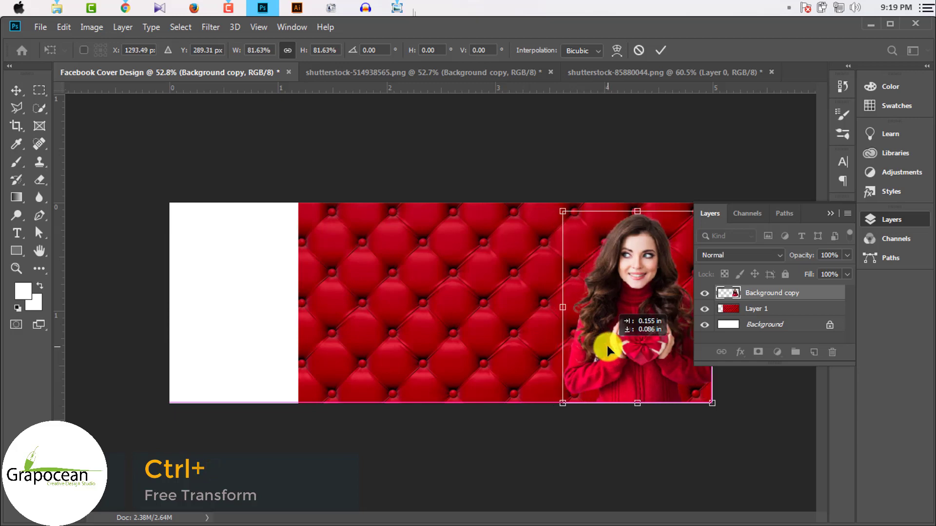
pyautogui.hotkey('ctrl', '-')
pyautogui.click(663, 55)
pyautogui.scroll(4, 624, 370)
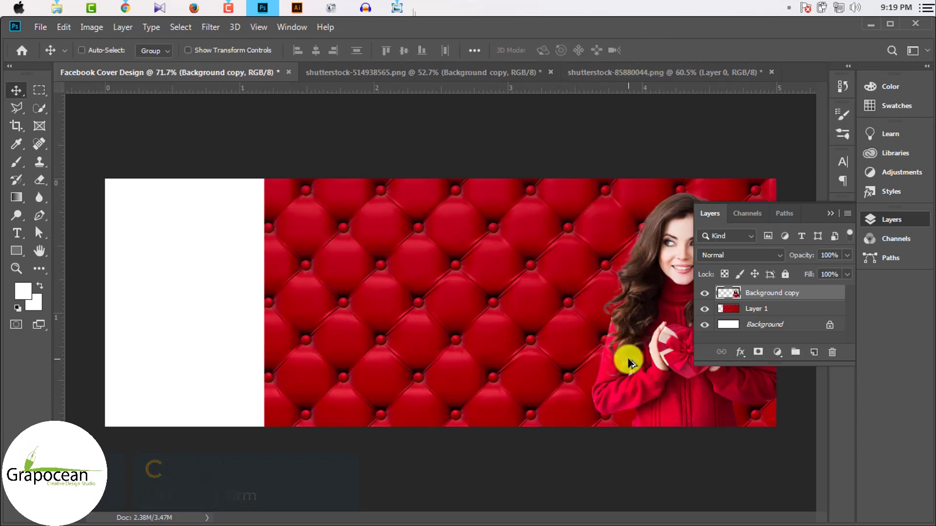
pyautogui.scroll(-2, 627, 336)
pyautogui.scroll(3, 639, 292)
pyautogui.scroll(2, 612, 295)
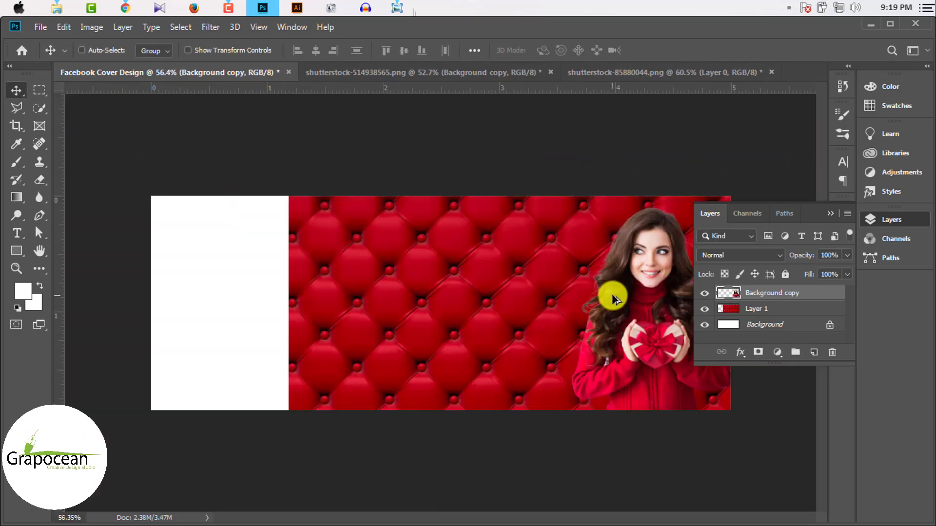
# - Nudge the woman slightly left and down against the cover's right edge
pyautogui.click(830, 213)
pyautogui.scroll(2, 719, 297)
pyautogui.moveTo(692, 300); pyautogui.dragTo(662, 317)
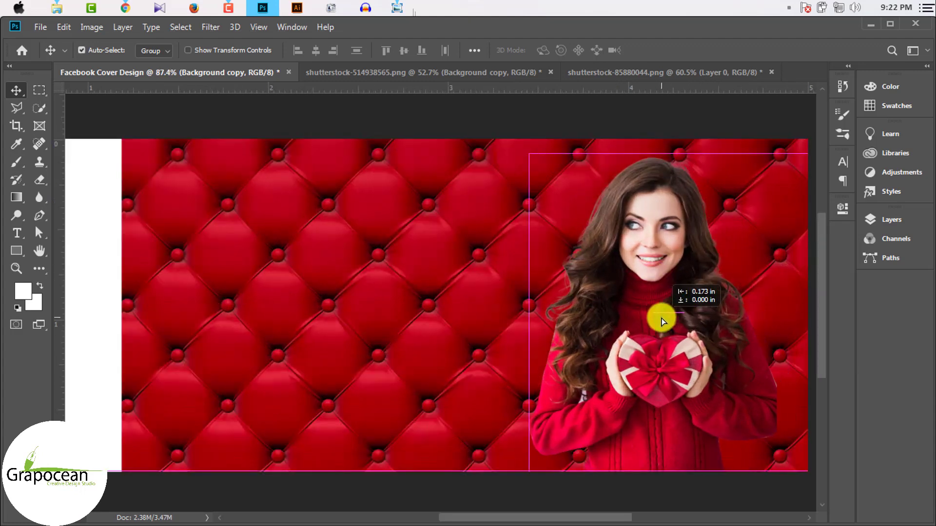
pyautogui.scroll(-3, 683, 302)
pyautogui.scroll(1, 679, 322)
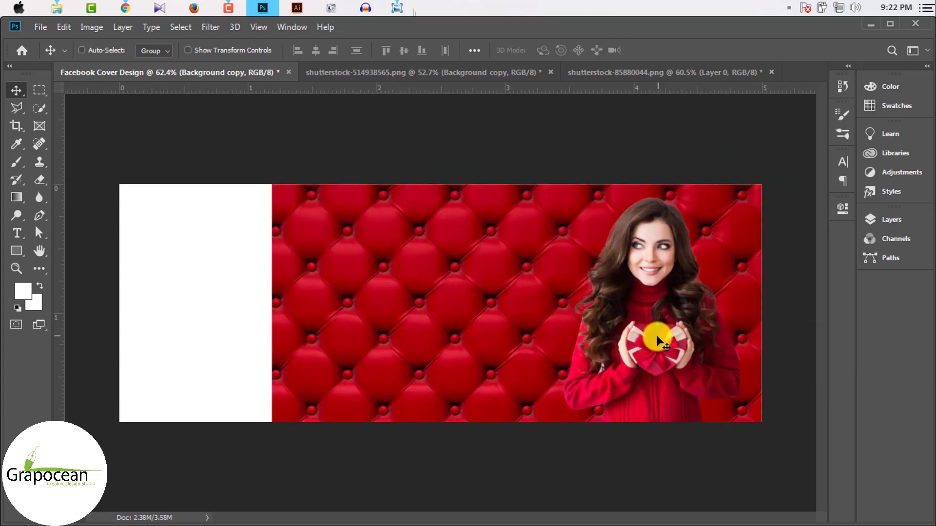
pyautogui.scroll(2, 653, 334)
pyautogui.scroll(2, 616, 387)
pyautogui.scroll(1, 621, 351)
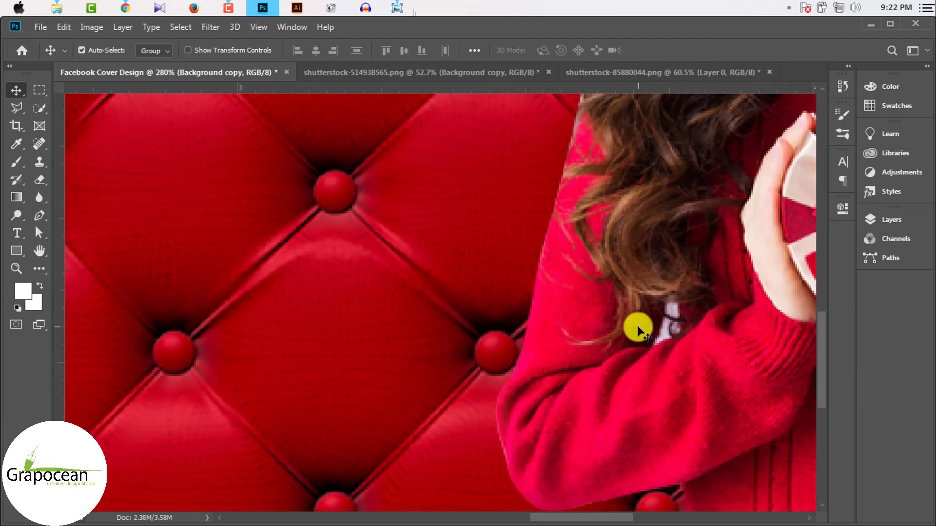
# - Discard the stray Pen path points and select the Background Eraser tool
pyautogui.click(39, 215)
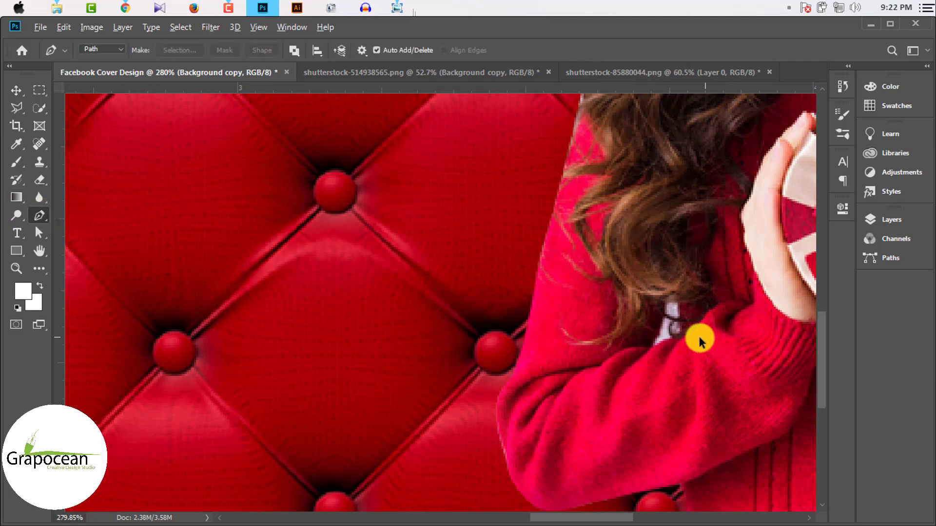
pyautogui.scroll(1, 632, 358)
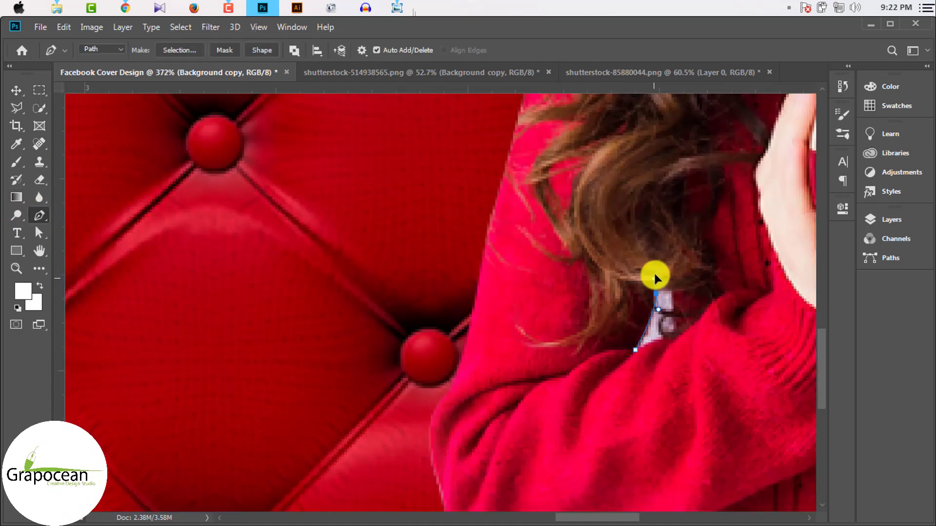
pyautogui.hotkey('ctrl', 'z')
pyautogui.hotkey('ctrl', 'z')
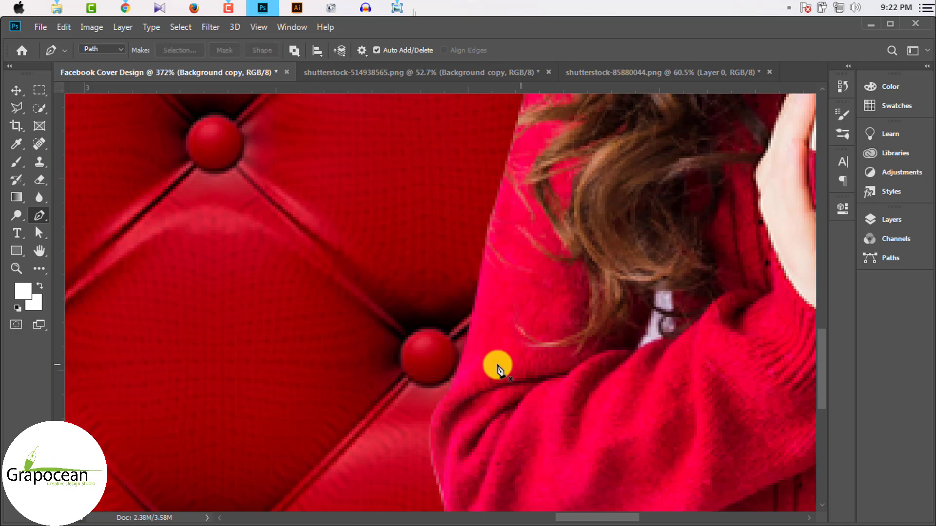
pyautogui.click(38, 163)
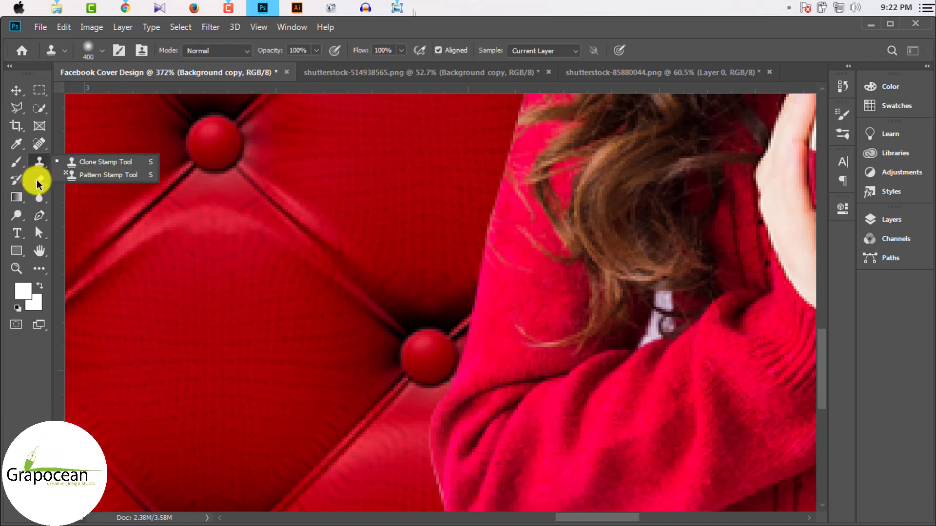
pyautogui.click(37, 183)
pyautogui.click(98, 191)
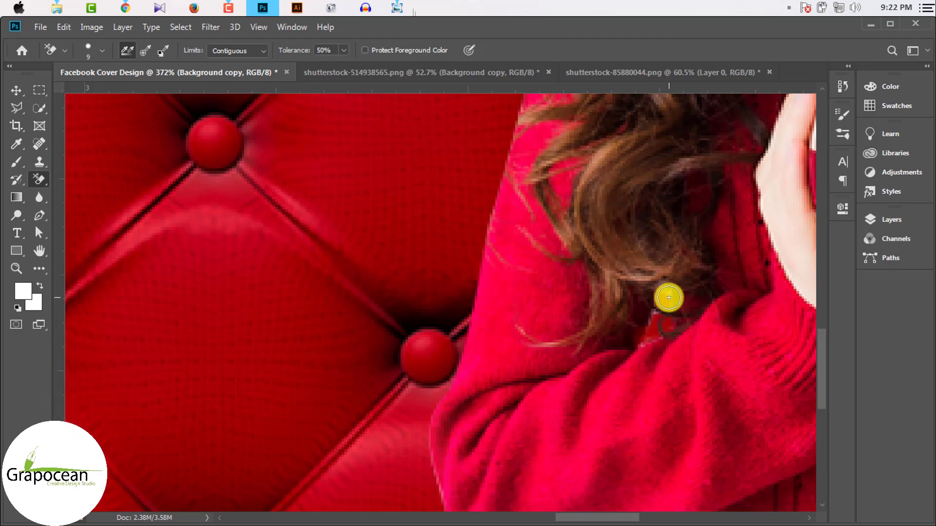
# - Erase the light fringe pixels beside the woman's hair and shoulder
pyautogui.scroll(-5, 650, 346)
pyautogui.scroll(-3, 653, 351)
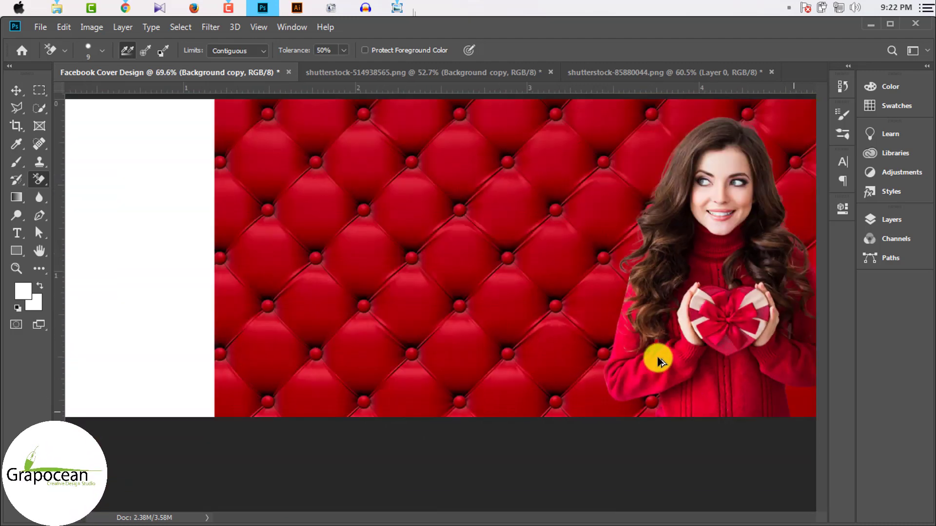
pyautogui.scroll(4, 544, 259)
pyautogui.scroll(-3, 119, 182)
pyautogui.scroll(-2, 119, 182)
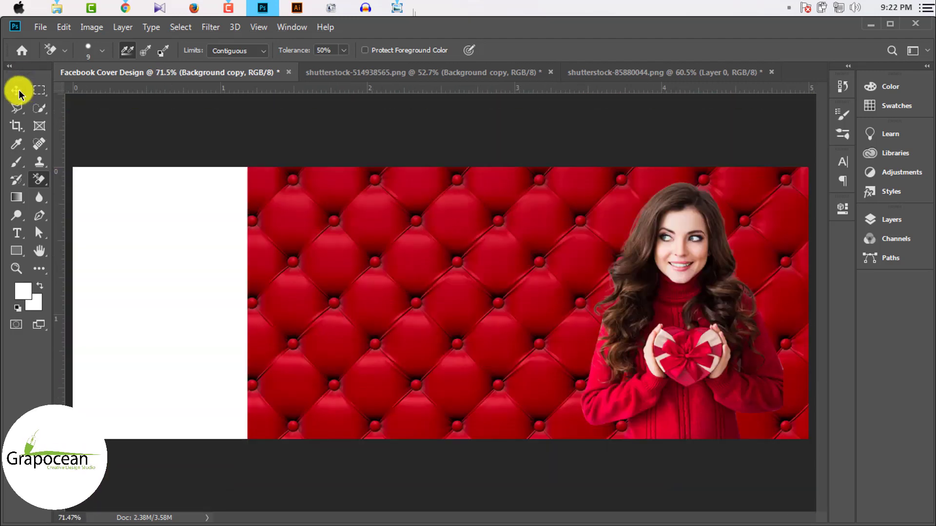
pyautogui.click(17, 90)
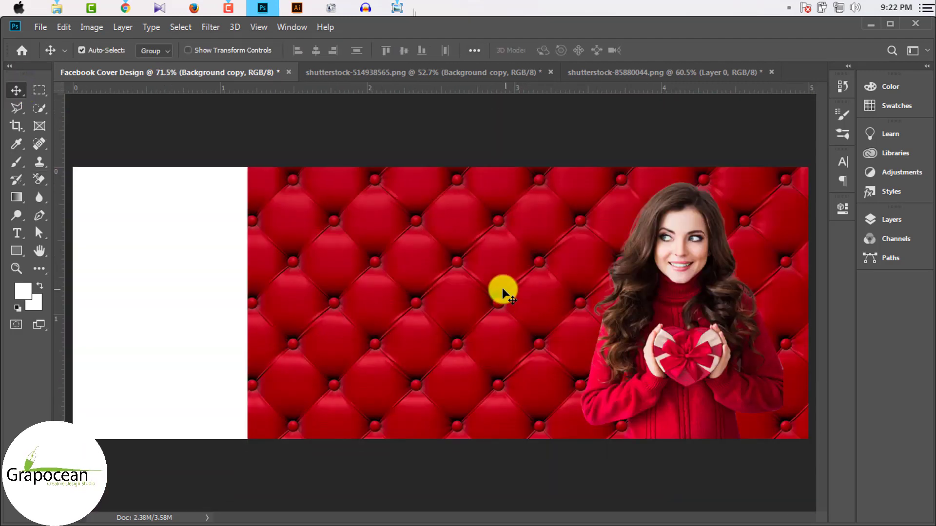
pyautogui.scroll(4, 717, 239)
pyautogui.scroll(-5, 550, 305)
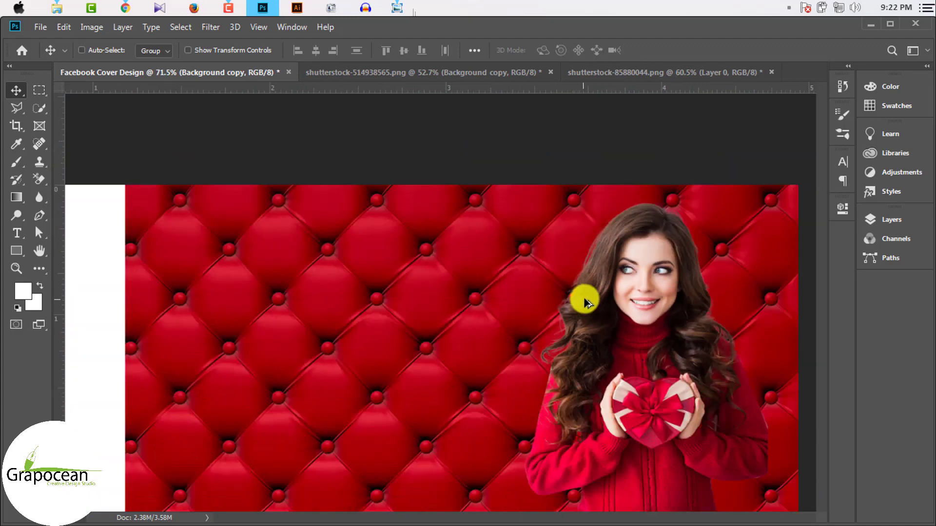
# - Duplicate the woman layer, place the copy beneath her, and scale it slightly larger
pyautogui.click(490, 341)
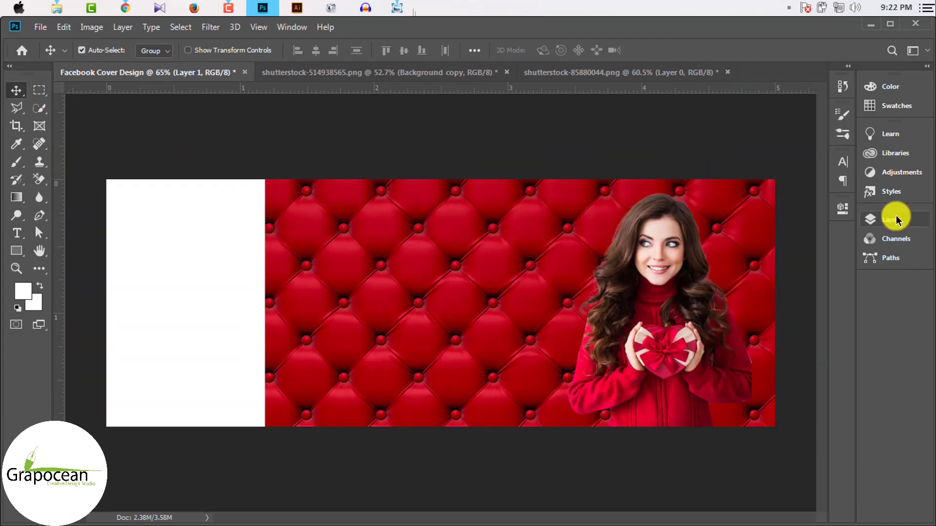
pyautogui.click(892, 220)
pyautogui.click(790, 295)
pyautogui.moveTo(819, 350); pyautogui.dragTo(814, 351)
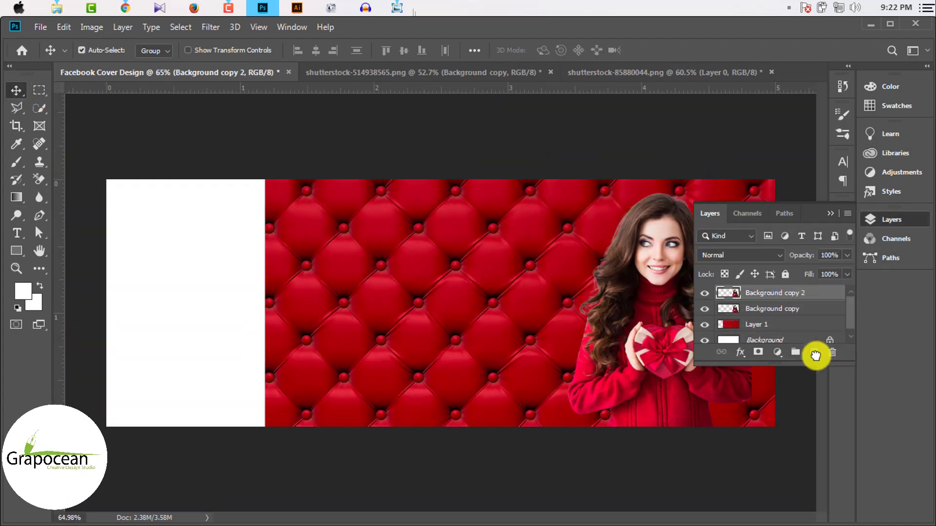
pyautogui.click(828, 214)
pyautogui.hotkey('ctrl', 't')
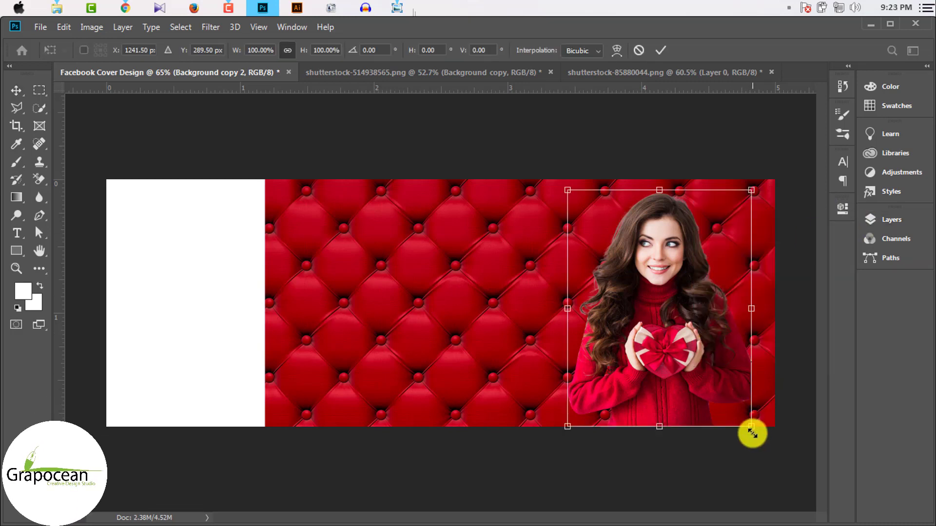
pyautogui.click(891, 219)
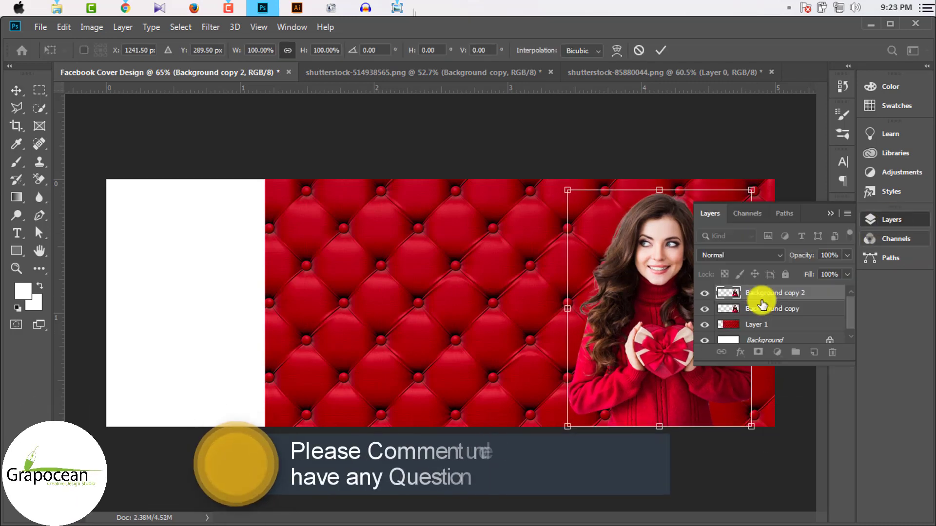
pyautogui.press('Return')
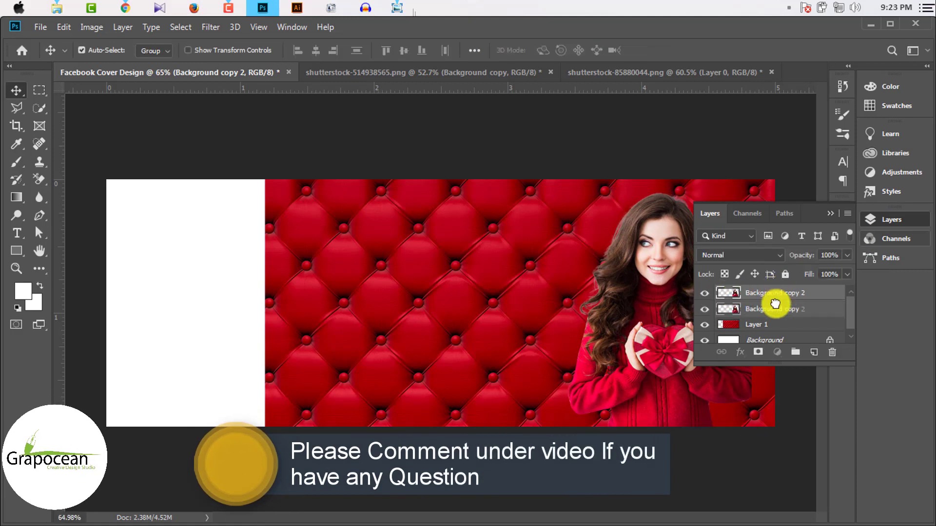
pyautogui.moveTo(723, 299); pyautogui.dragTo(775, 314)
pyautogui.hotkey('ctrl', 't')
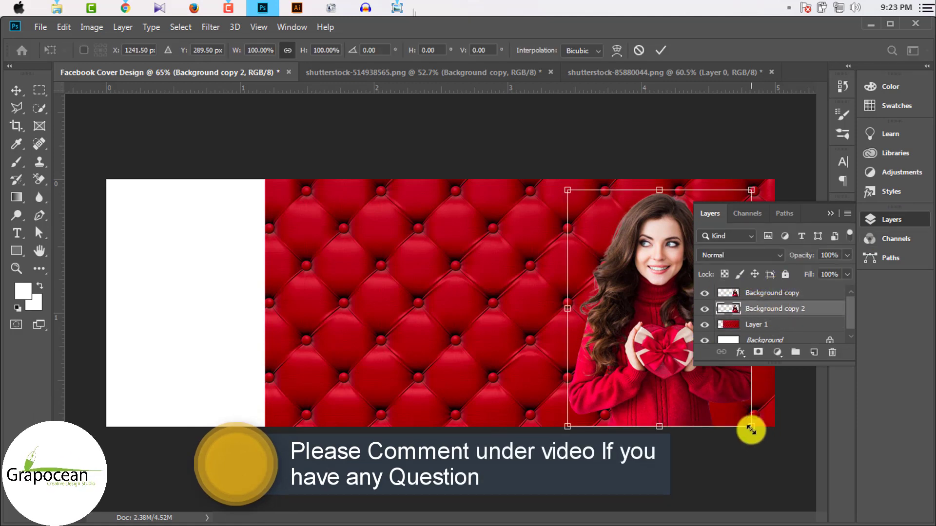
pyautogui.moveTo(751, 430); pyautogui.dragTo(757, 434)
pyautogui.click(660, 50)
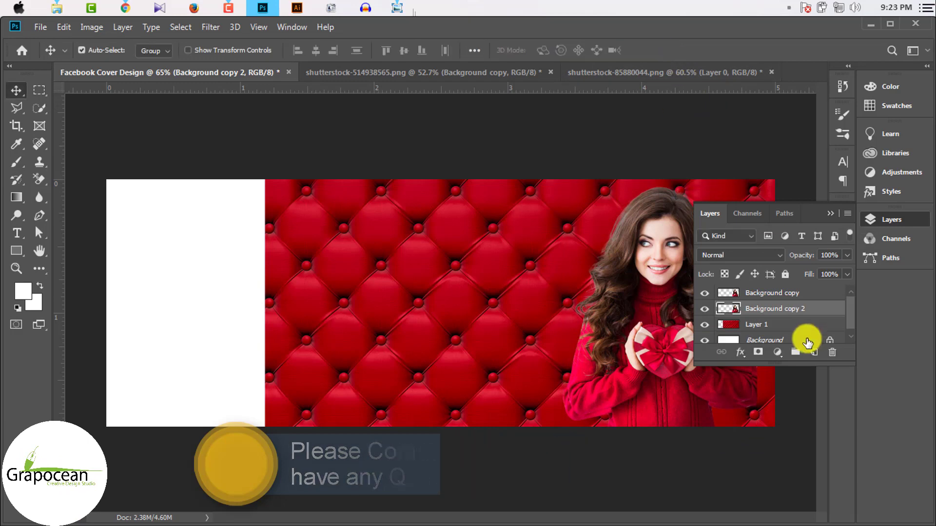
# - Apply a black Color Overlay to the enlarged duplicate layer
pyautogui.rightClick(773, 309)
pyautogui.press('Escape')
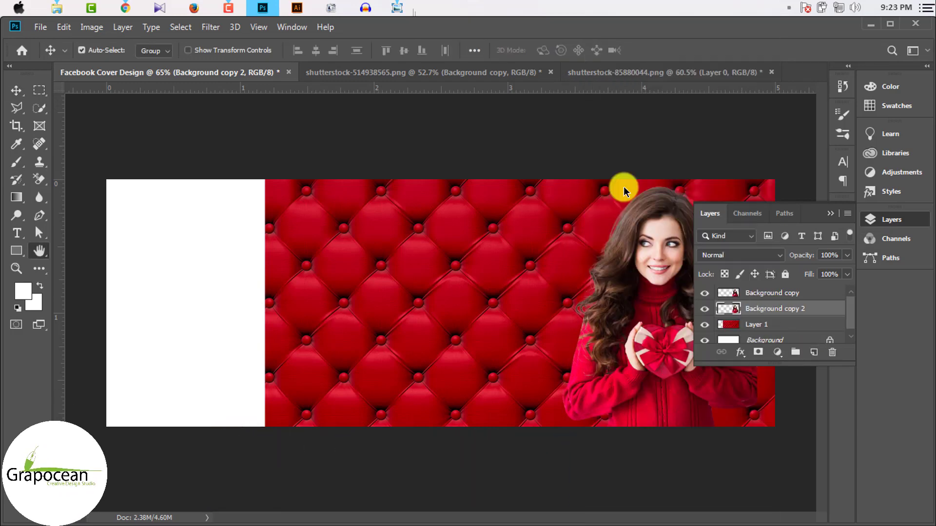
pyautogui.click(353, 387)
pyautogui.moveTo(564, 194); pyautogui.dragTo(487, 341)
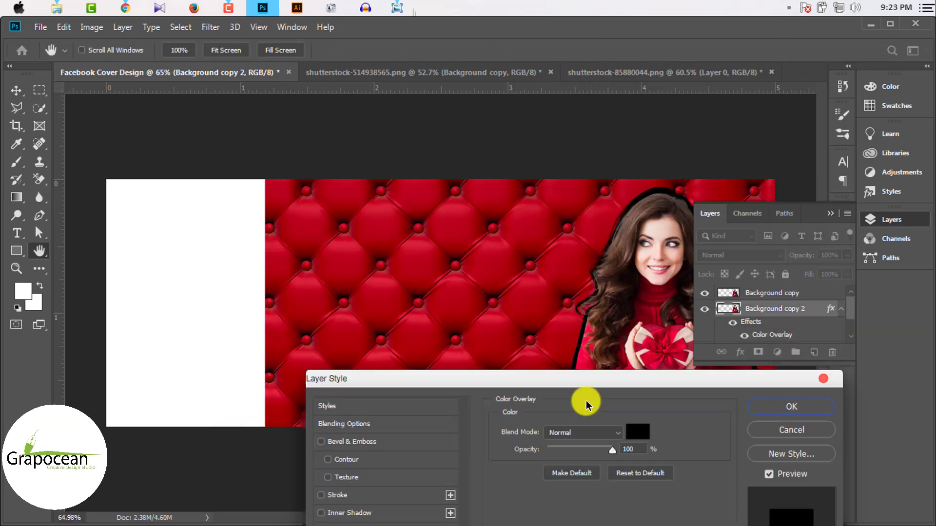
pyautogui.click(705, 368)
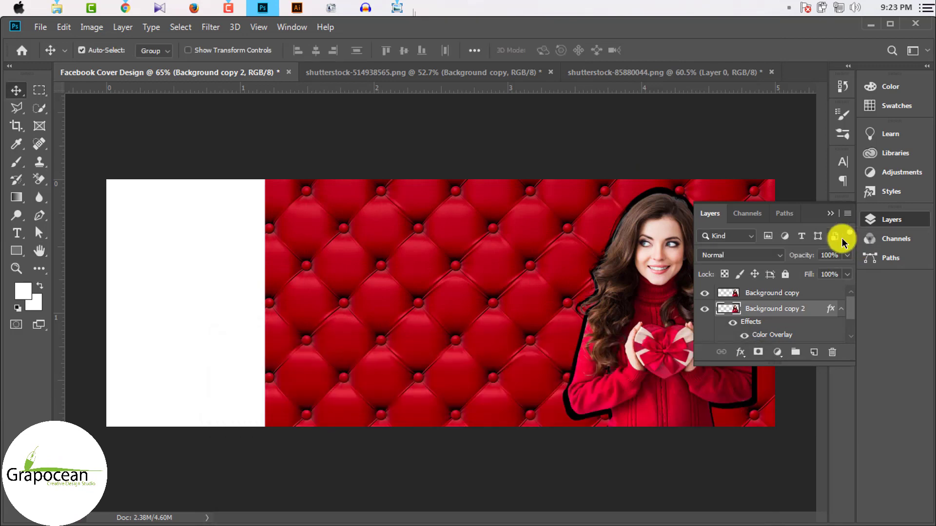
pyautogui.click(830, 214)
pyautogui.scroll(3, 633, 351)
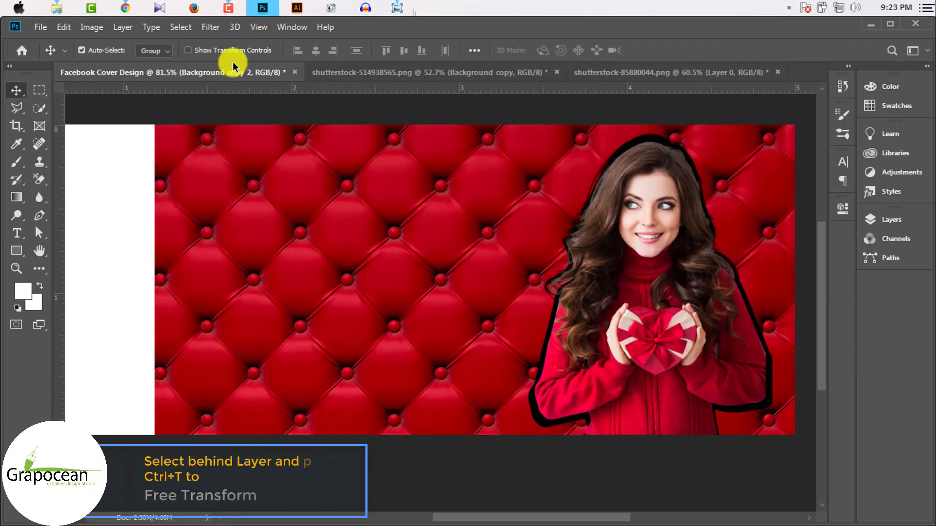
# - Apply a Gaussian Blur with a 16.6-pixel radius to the black silhouette layer
pyautogui.click(211, 27)
pyautogui.moveTo(218, 176)
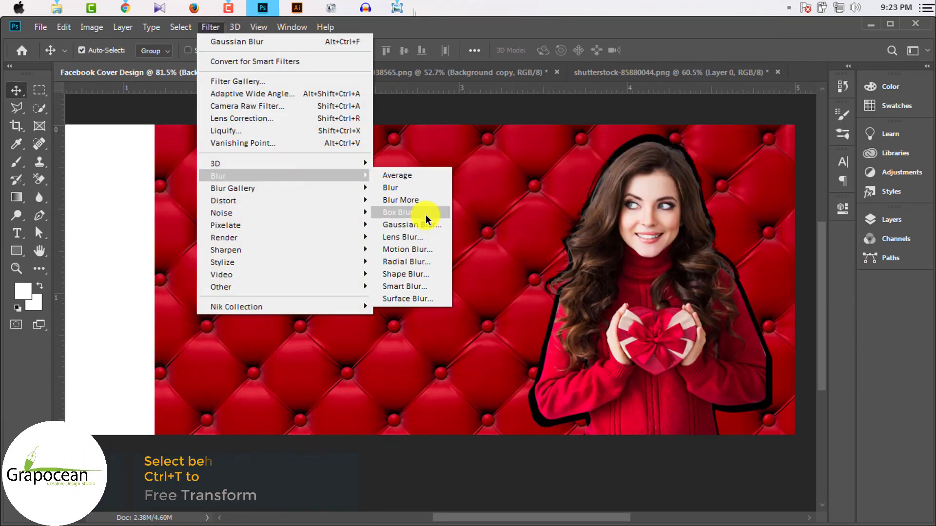
pyautogui.click(410, 225)
pyautogui.moveTo(727, 131); pyautogui.dragTo(848, 176)
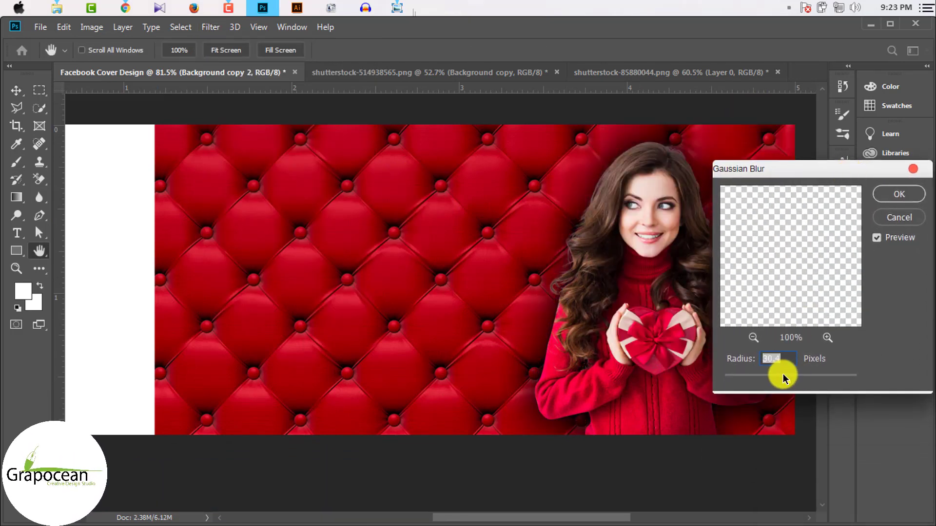
pyautogui.moveTo(788, 380); pyautogui.dragTo(790, 380)
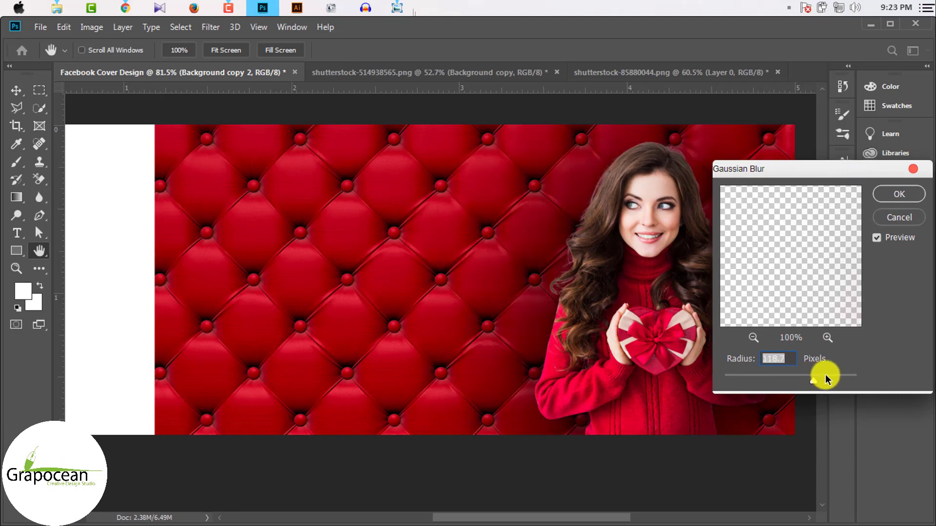
pyautogui.click(812, 376)
pyautogui.moveTo(796, 379); pyautogui.dragTo(777, 379)
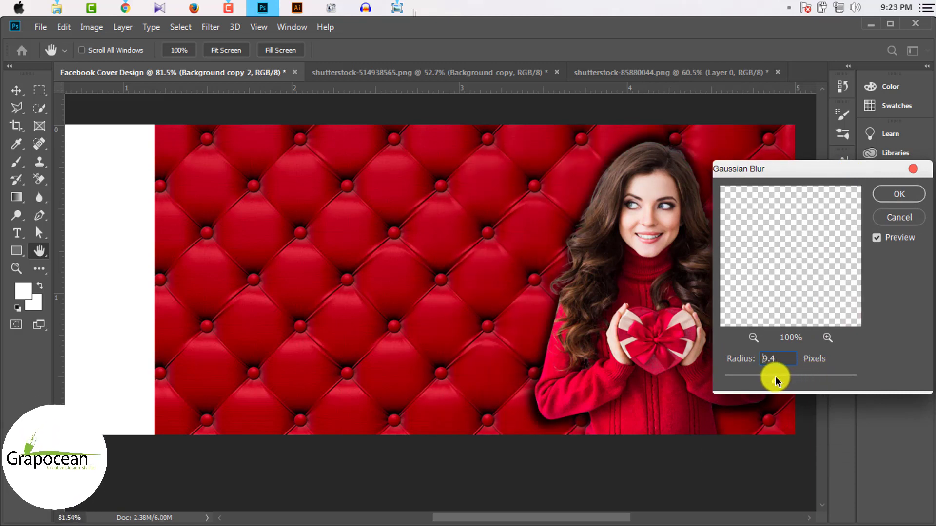
pyautogui.moveTo(769, 377); pyautogui.dragTo(777, 377)
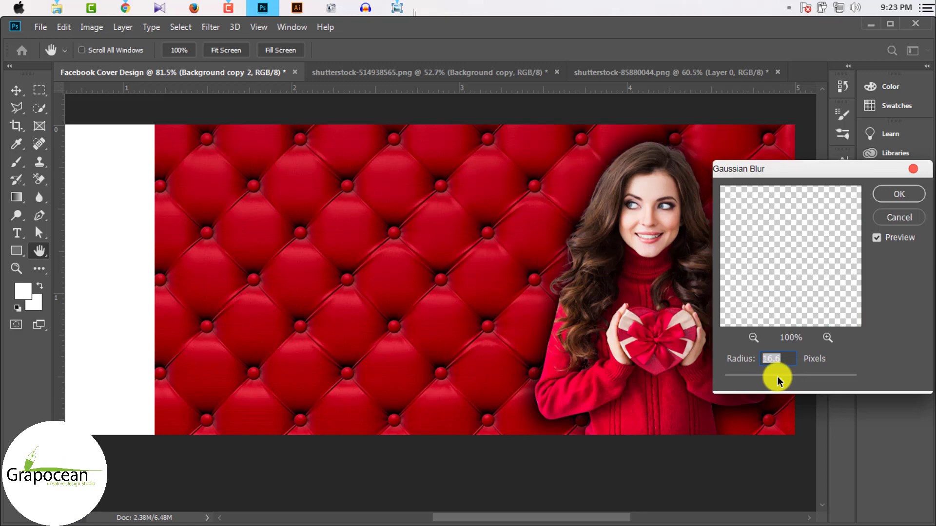
pyautogui.click(892, 194)
pyautogui.hotkey('ctrl', '-')
pyautogui.hotkey('ctrl', '-')
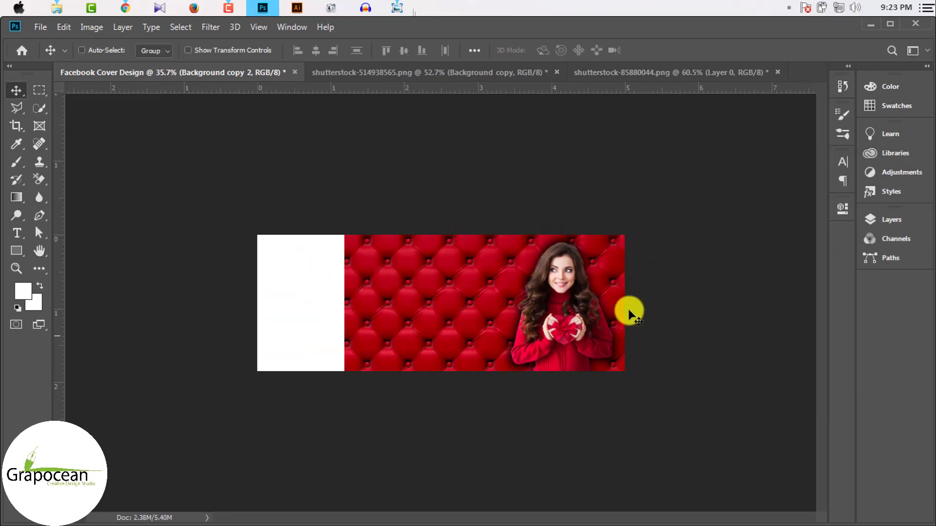
# - Set the blurred shadow layer's opacity to 55%
pyautogui.scroll(5, 628, 312)
pyautogui.scroll(-2, 668, 259)
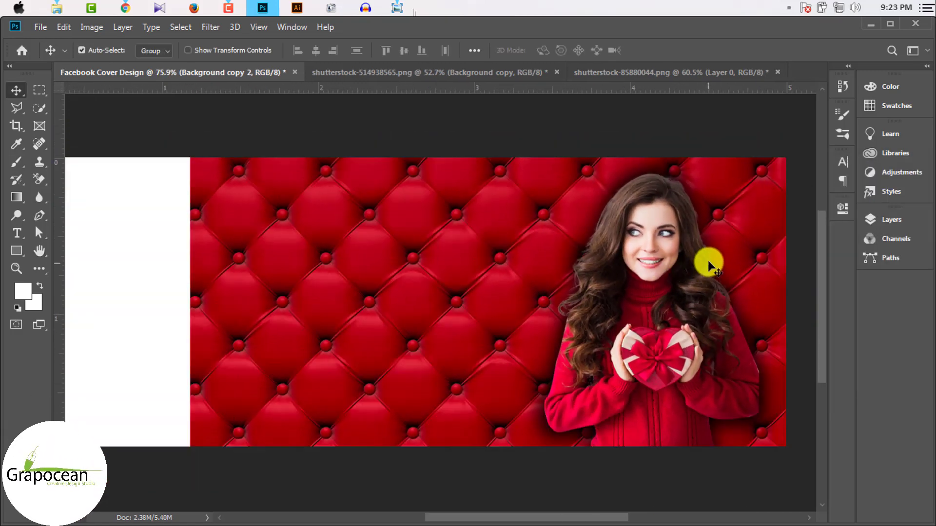
pyautogui.click(891, 220)
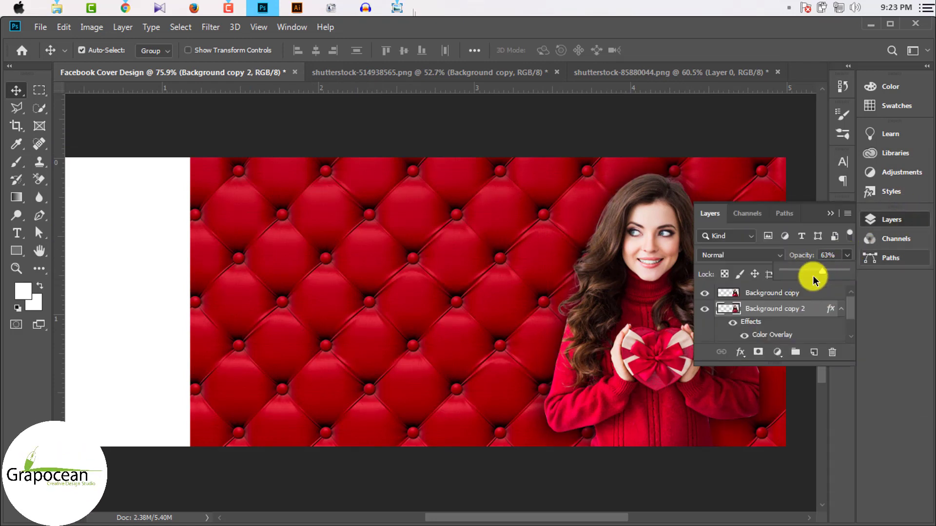
pyautogui.moveTo(821, 271); pyautogui.dragTo(818, 269)
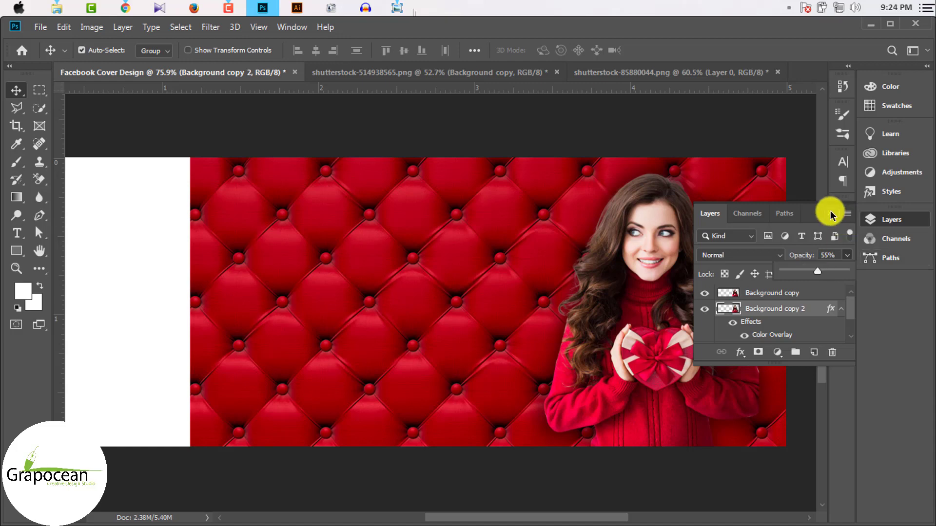
# - Move the woman slightly left and down on the cover
pyautogui.scroll(-2, 604, 335)
pyautogui.moveTo(625, 327)
pyautogui.mouseDown()
pyautogui.moveTo(604, 335)
pyautogui.moveTo(686, 287)
pyautogui.mouseUp()
pyautogui.scroll(2, 681, 291)
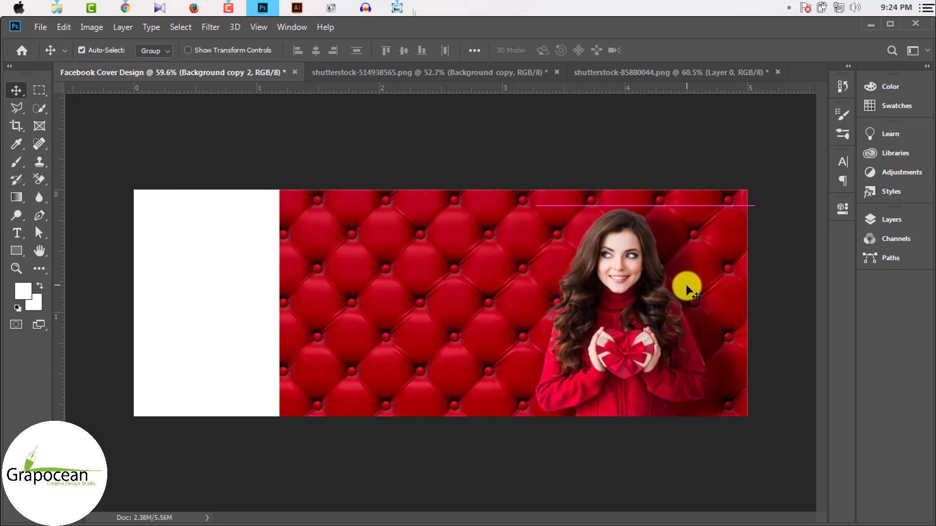
pyautogui.scroll(-2, 684, 292)
pyautogui.scroll(3, 617, 390)
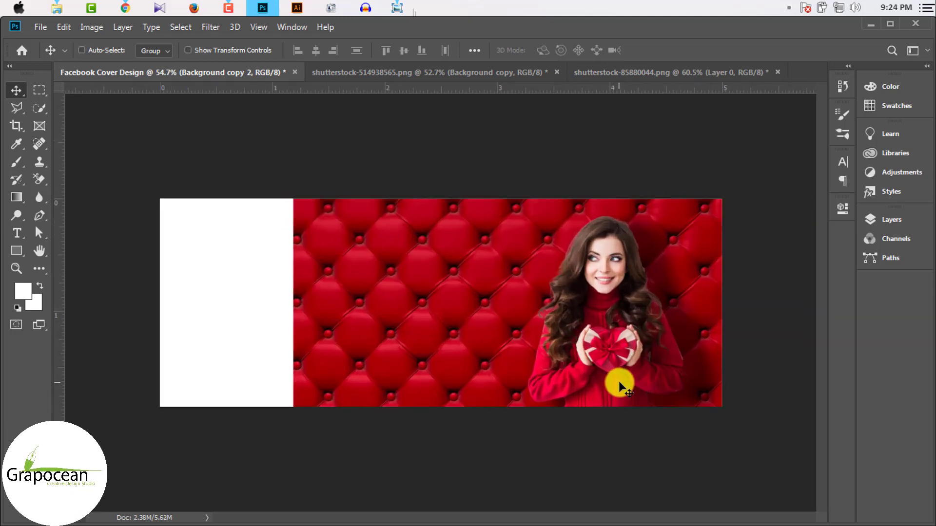
pyautogui.moveTo(624, 380); pyautogui.dragTo(628, 377)
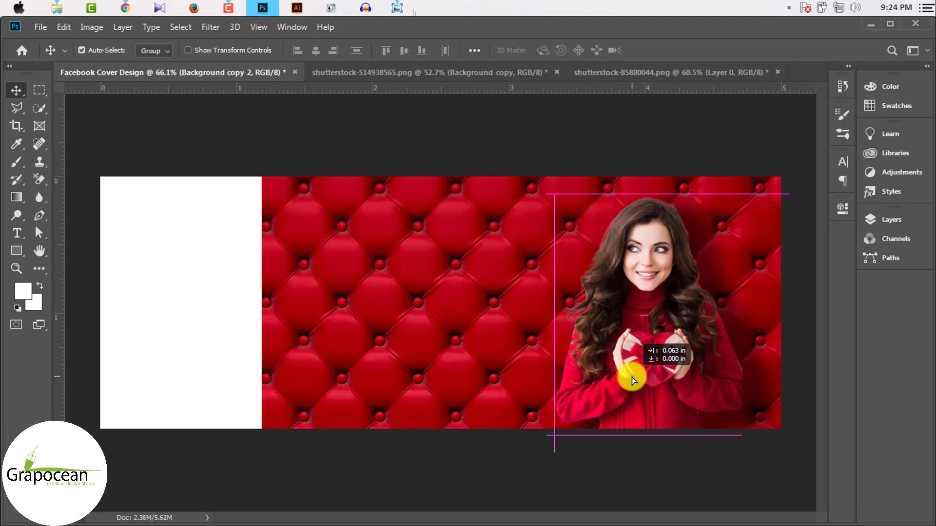
# - Add a layer mask to the shadow layer and choose the Gradient tool
pyautogui.click(899, 222)
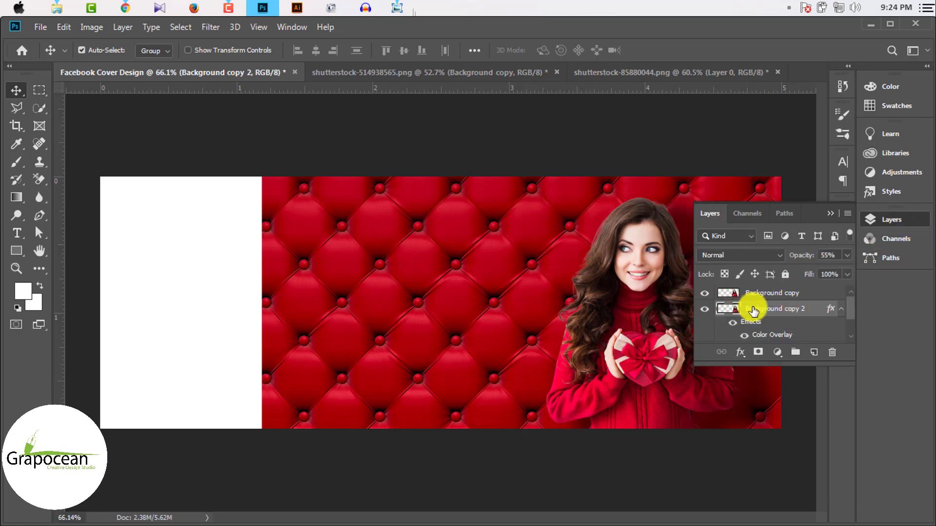
pyautogui.click(831, 217)
pyautogui.click(16, 197)
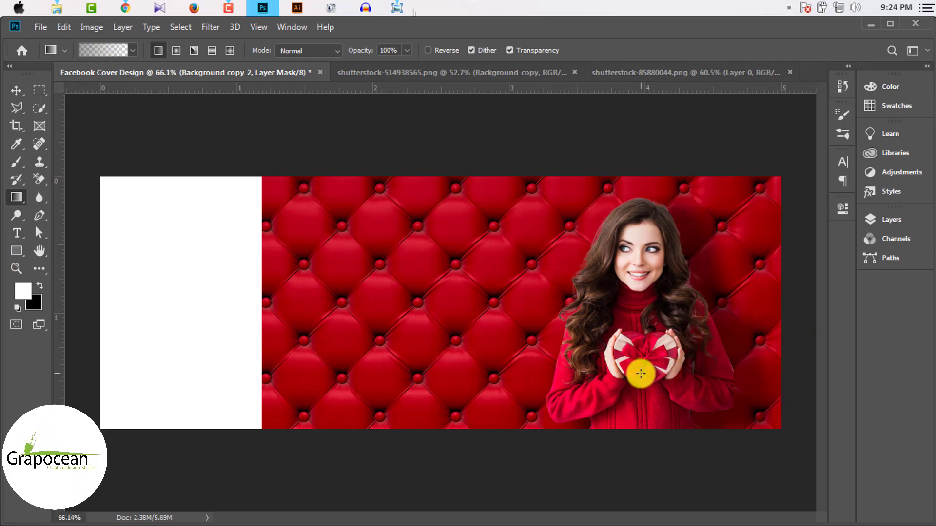
pyautogui.scroll(-3, 692, 412)
pyautogui.scroll(-2, 692, 411)
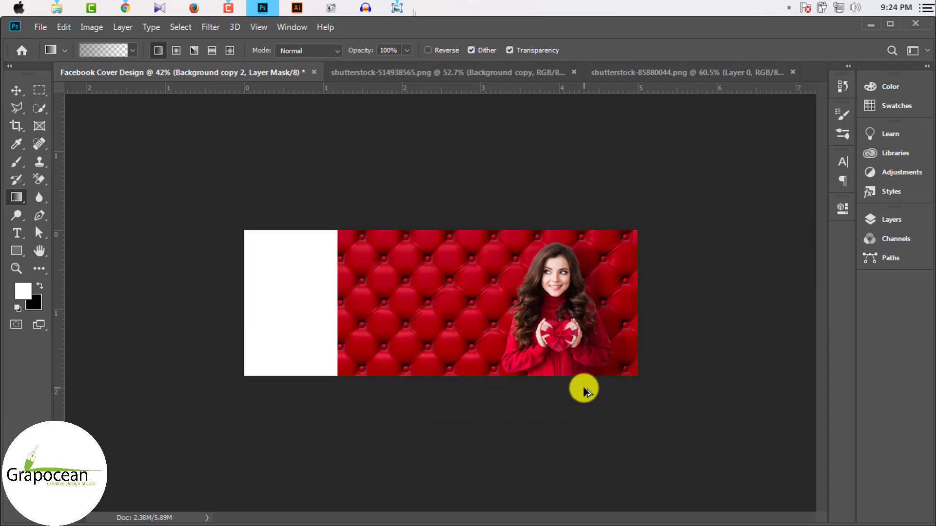
pyautogui.scroll(2, 580, 388)
pyautogui.scroll(2, 591, 382)
pyautogui.scroll(-1, 619, 367)
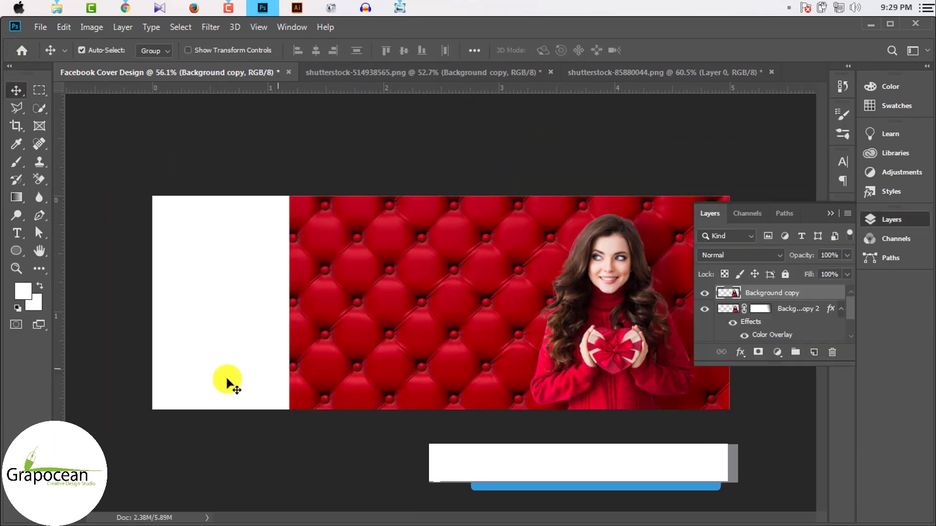
# - Draw a light grey 219 × 219 px circle straddling the white panel and red leather
pyautogui.rightClick(16, 250)
pyautogui.click(73, 275)
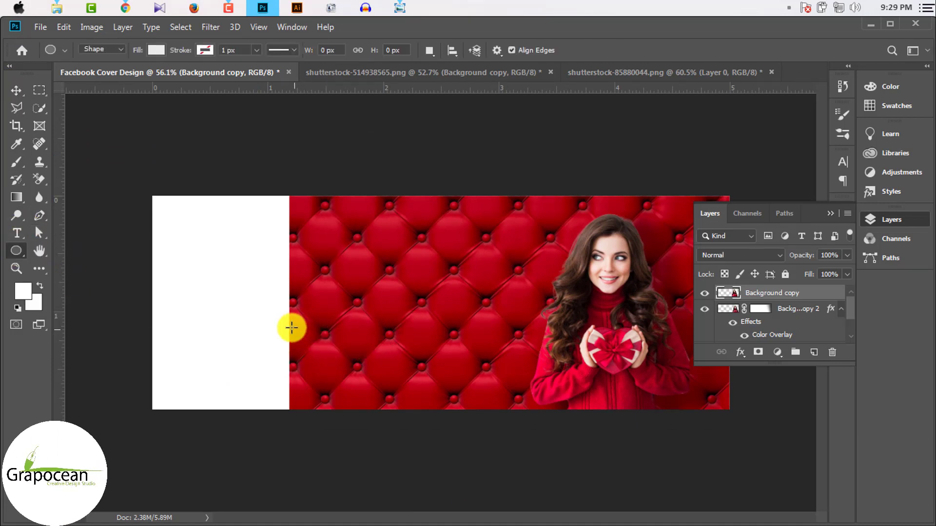
pyautogui.click(814, 352)
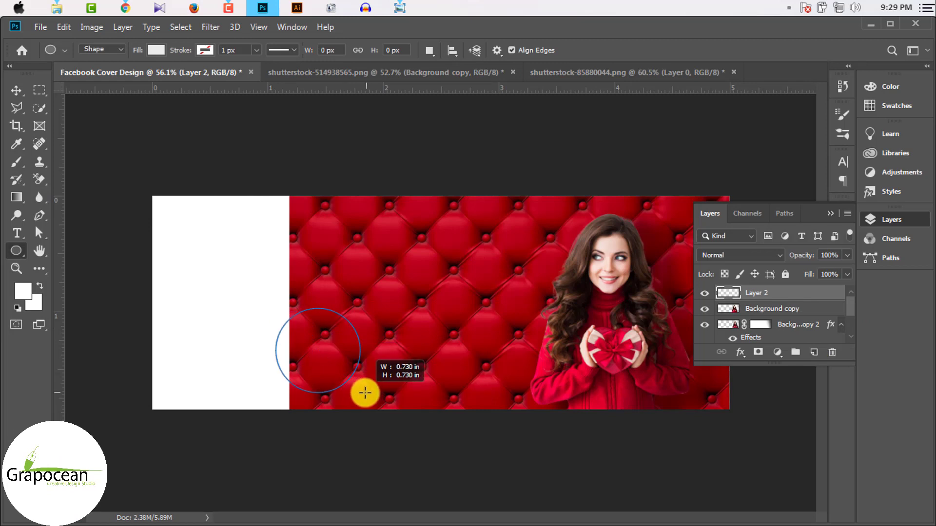
pyautogui.moveTo(365, 393); pyautogui.dragTo(366, 391)
pyautogui.click(16, 90)
pyautogui.scroll(3, 361, 355)
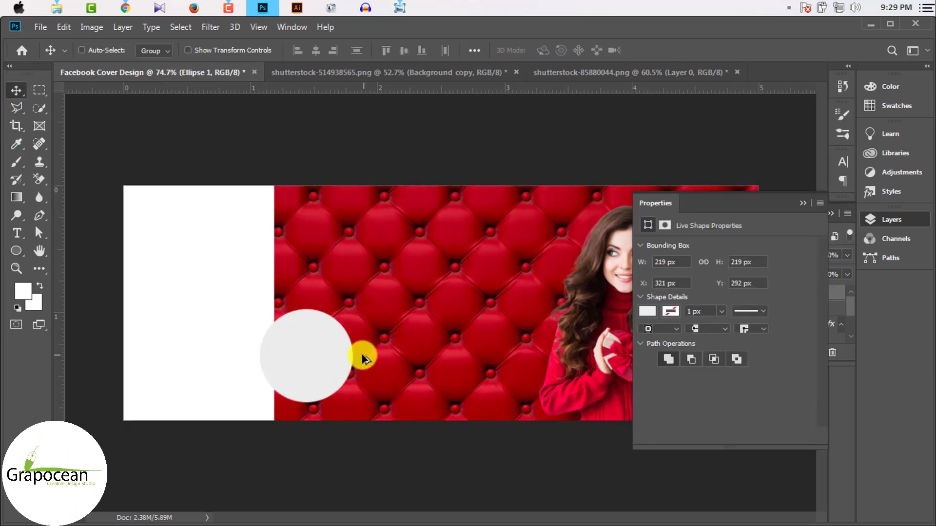
pyautogui.moveTo(289, 365); pyautogui.dragTo(295, 413)
pyautogui.scroll(2, 299, 408)
pyautogui.scroll(-3, 334, 390)
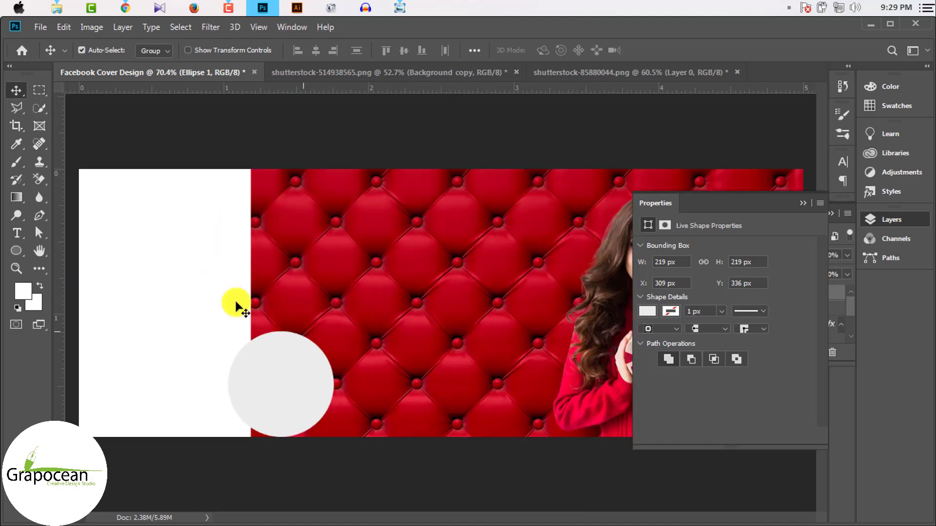
# - Close the shape properties and add a new empty layer above the circle
pyautogui.click(40, 216)
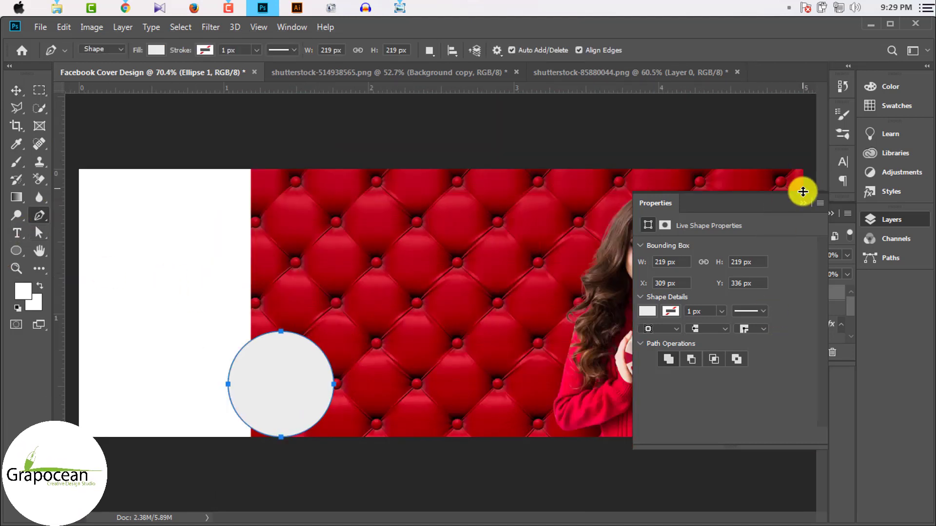
pyautogui.click(803, 191)
pyautogui.click(814, 353)
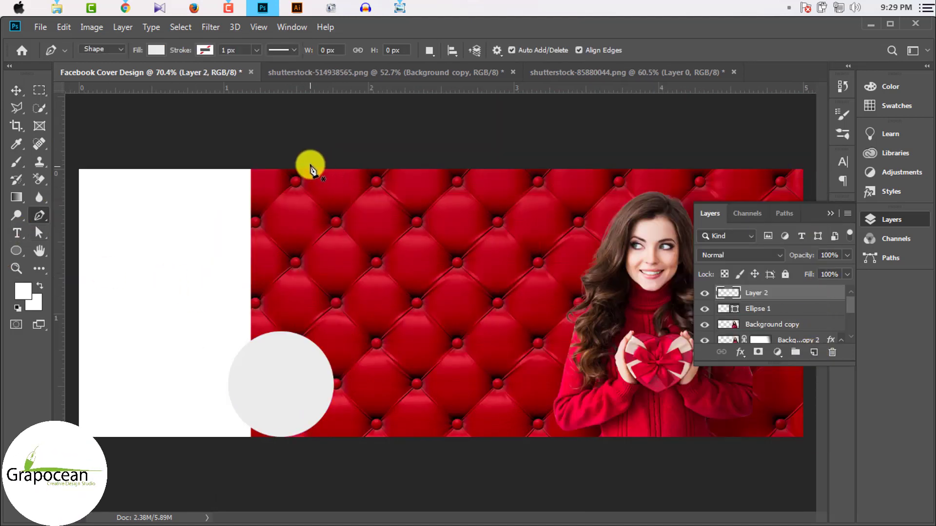
# - Draw a closed pen shape over the cover's left side with a wavy right edge
pyautogui.click(324, 160)
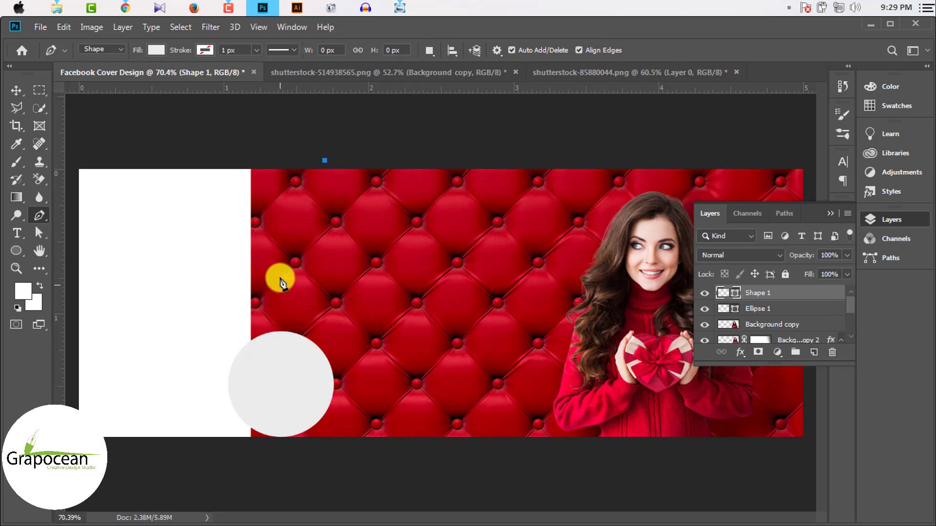
pyautogui.click(327, 367)
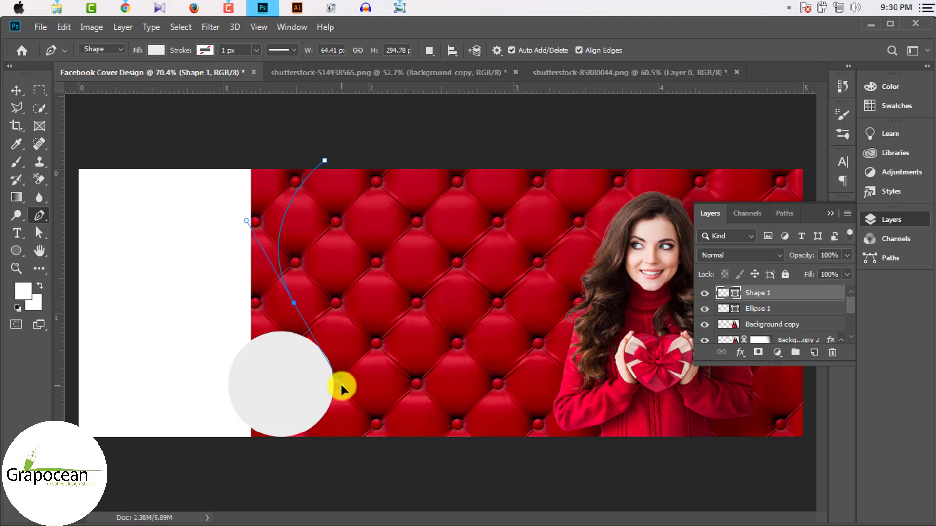
pyautogui.moveTo(333, 375); pyautogui.dragTo(342, 386)
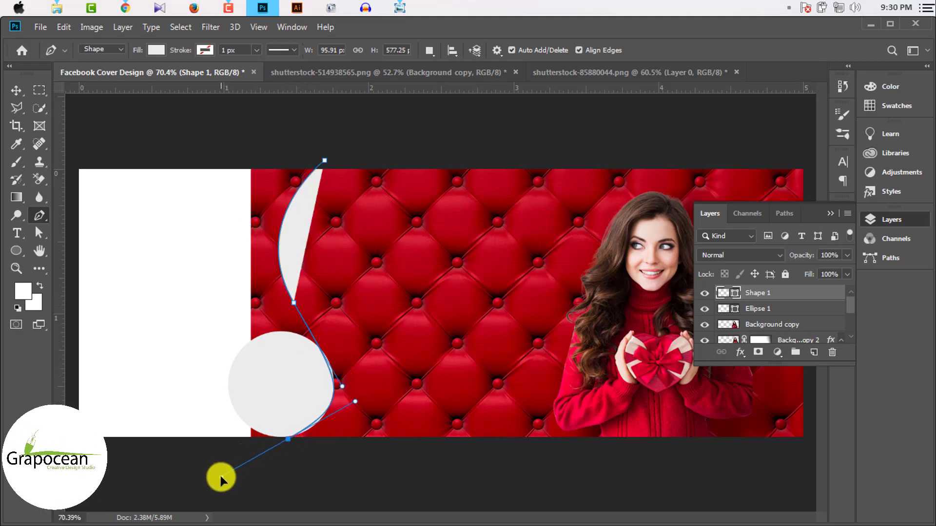
pyautogui.hotkey('ctrl', 'z')
pyautogui.scroll(2, 329, 419)
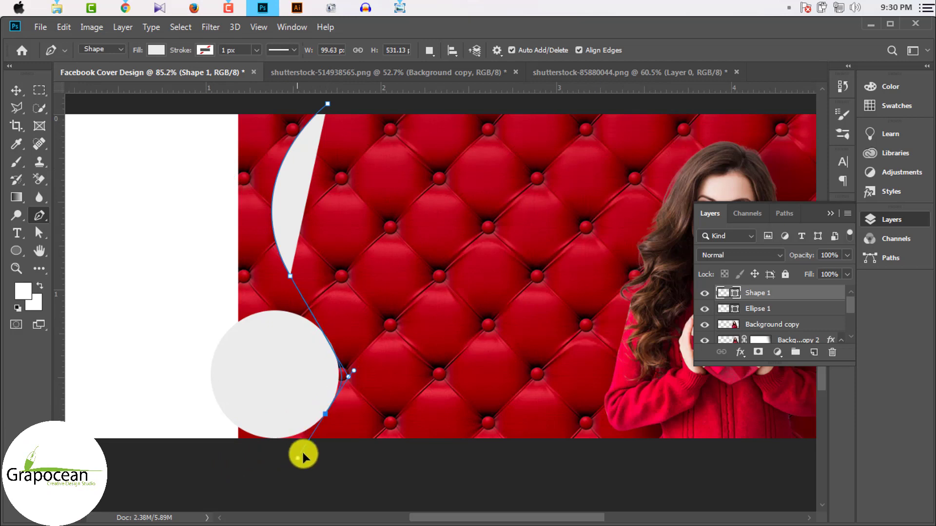
pyautogui.hotkey('ctrl', 'z')
pyautogui.hotkey('ctrl', 'z')
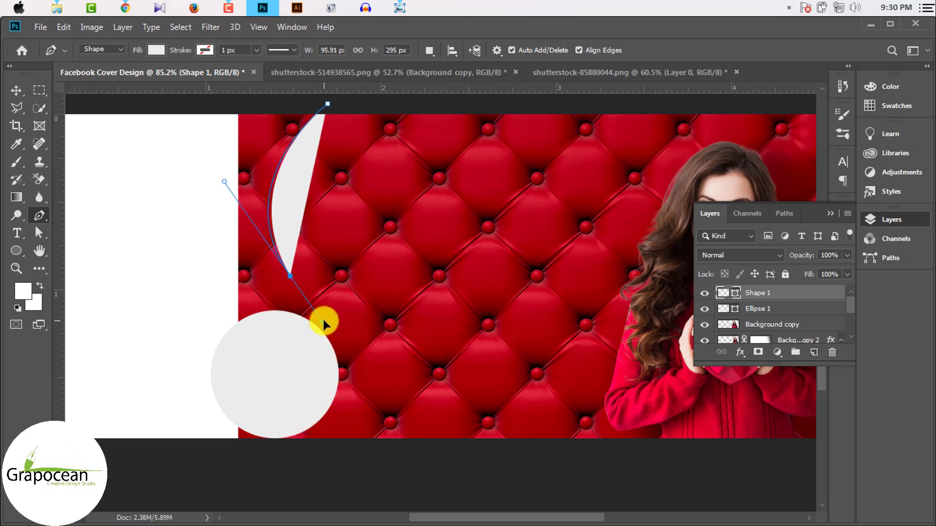
pyautogui.moveTo(323, 320); pyautogui.dragTo(322, 321)
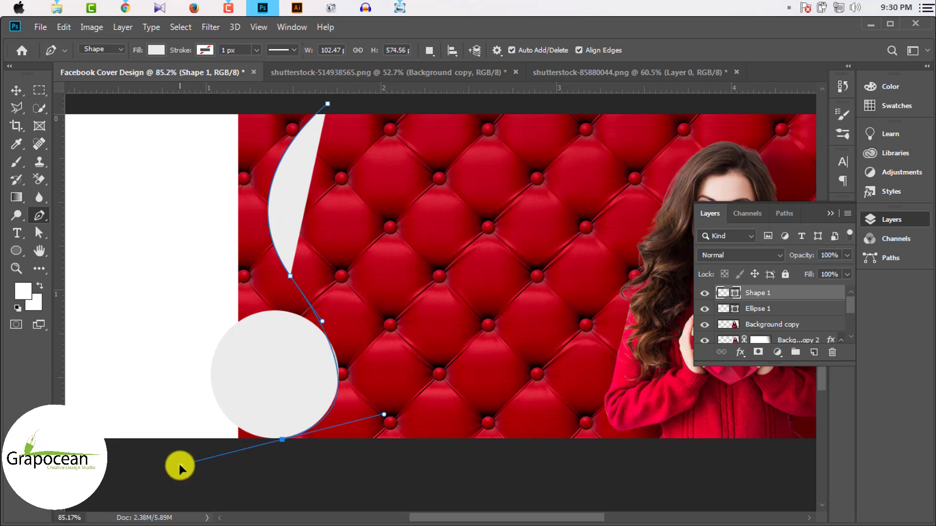
pyautogui.moveTo(177, 481)
pyautogui.mouseDown()
pyautogui.moveTo(185, 464)
pyautogui.moveTo(180, 476)
pyautogui.mouseUp()
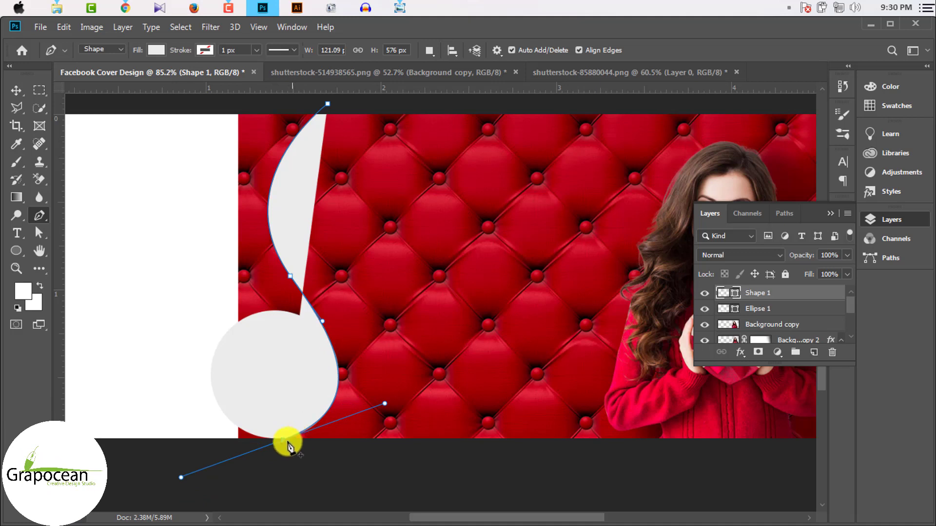
pyautogui.scroll(-2, 284, 445)
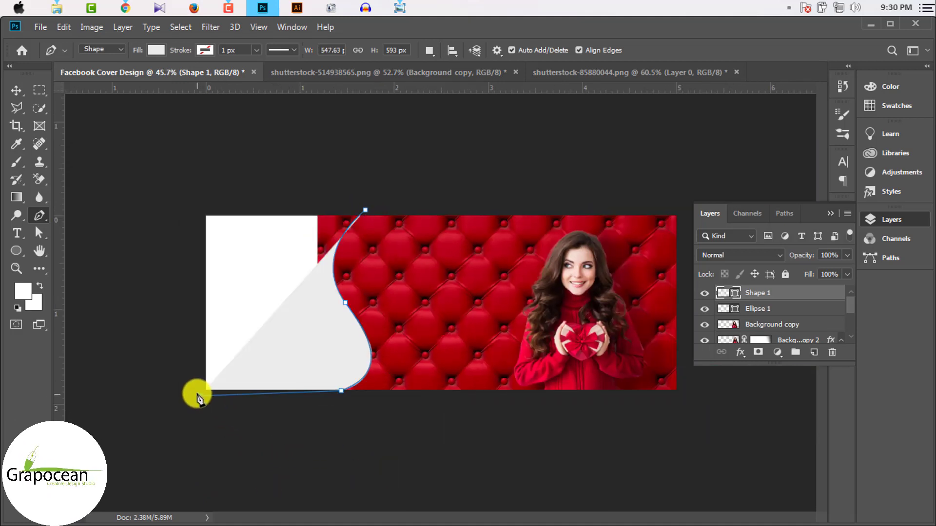
pyautogui.click(192, 207)
pyautogui.click(363, 214)
# - Delete the grey Ellipse 1 circle and shift the wave shape slightly right
pyautogui.click(16, 90)
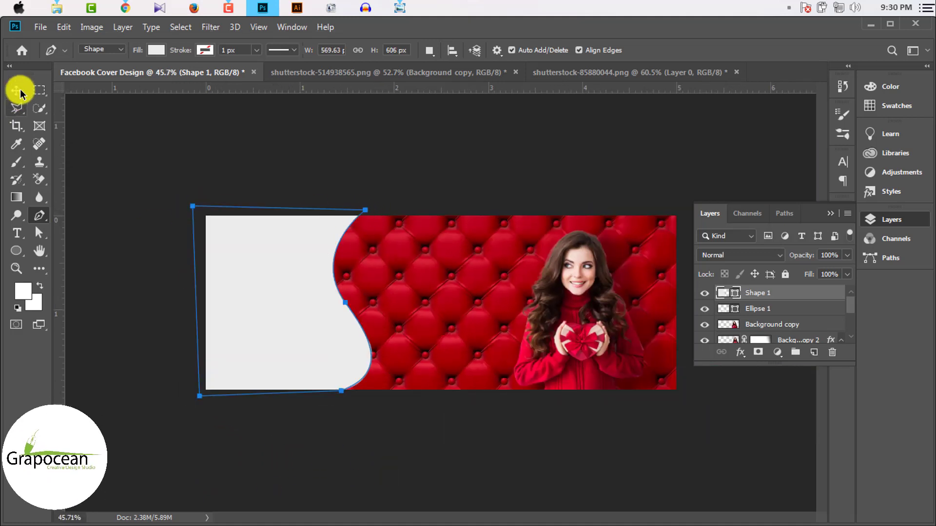
pyautogui.scroll(1, 377, 361)
pyautogui.moveTo(377, 361)
pyautogui.mouseDown()
pyautogui.moveTo(356, 361)
pyautogui.moveTo(422, 355)
pyautogui.mouseUp()
pyautogui.press('Delete')
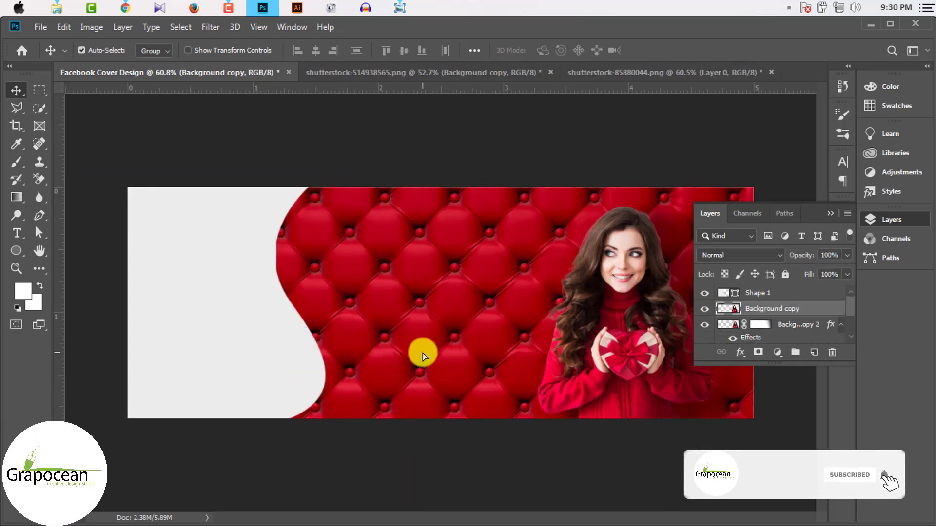
pyautogui.moveTo(275, 378); pyautogui.dragTo(298, 378)
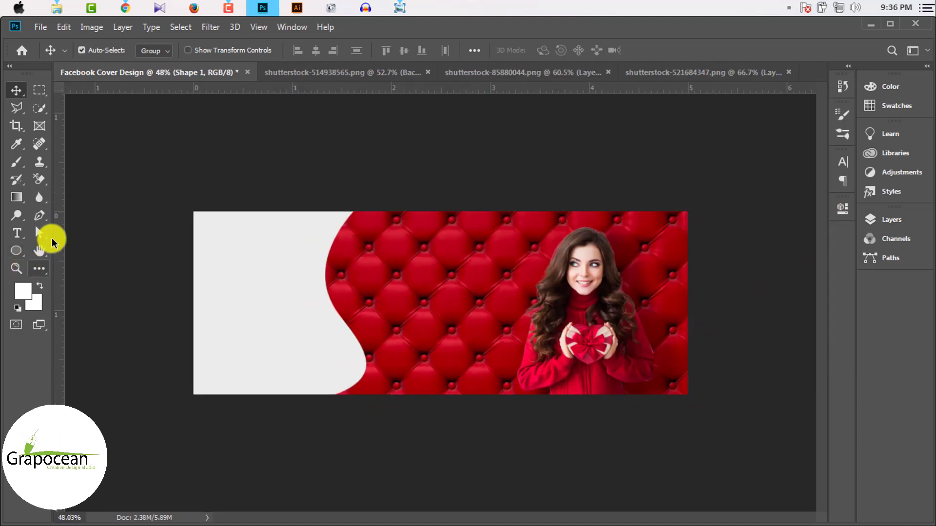
# - With the Pen tool active, add a new empty layer above Shape 1
pyautogui.click(39, 215)
pyautogui.hotkey('ctrl', '0')
pyautogui.click(877, 221)
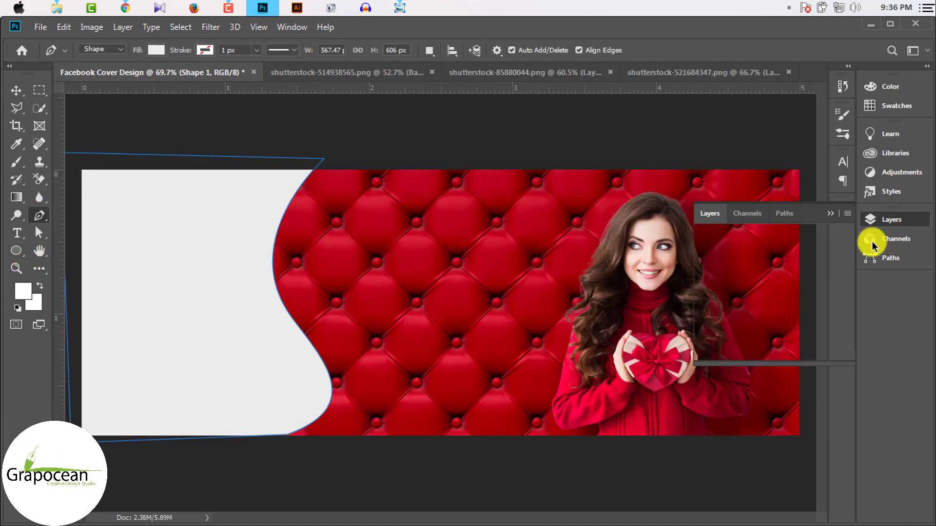
pyautogui.click(813, 352)
pyautogui.scroll(-2, 385, 273)
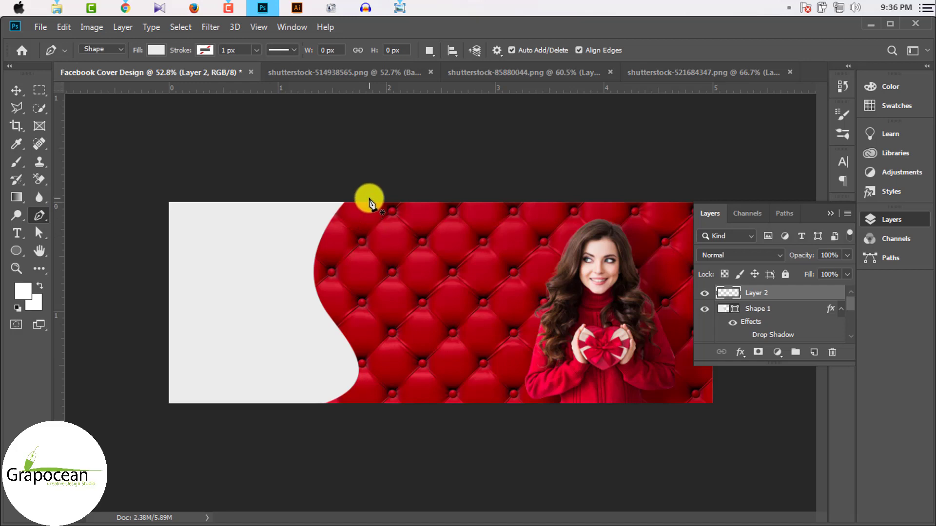
# - Draw a second wavy closed shape reaching slightly further right and fill it pink
pyautogui.moveTo(355, 315); pyautogui.dragTo(381, 358)
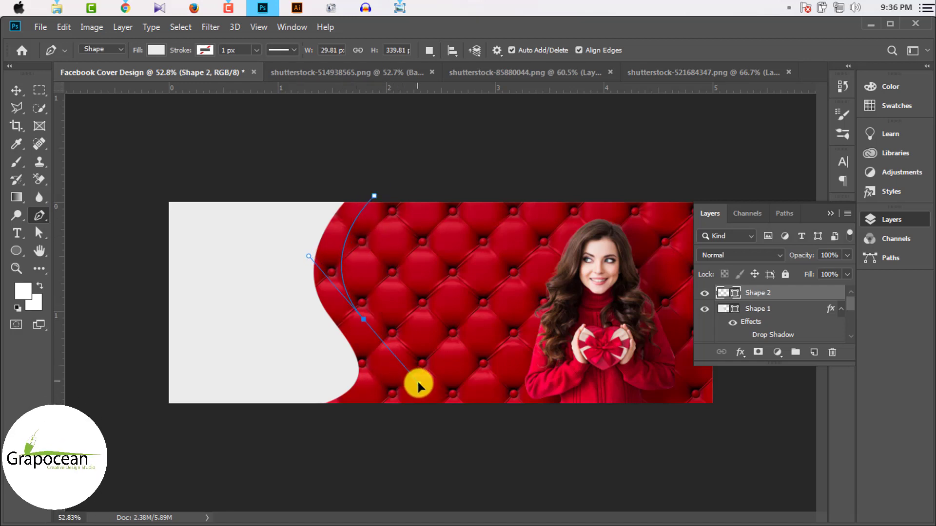
pyautogui.moveTo(401, 378); pyautogui.dragTo(419, 384)
pyautogui.moveTo(290, 428); pyautogui.dragTo(266, 427)
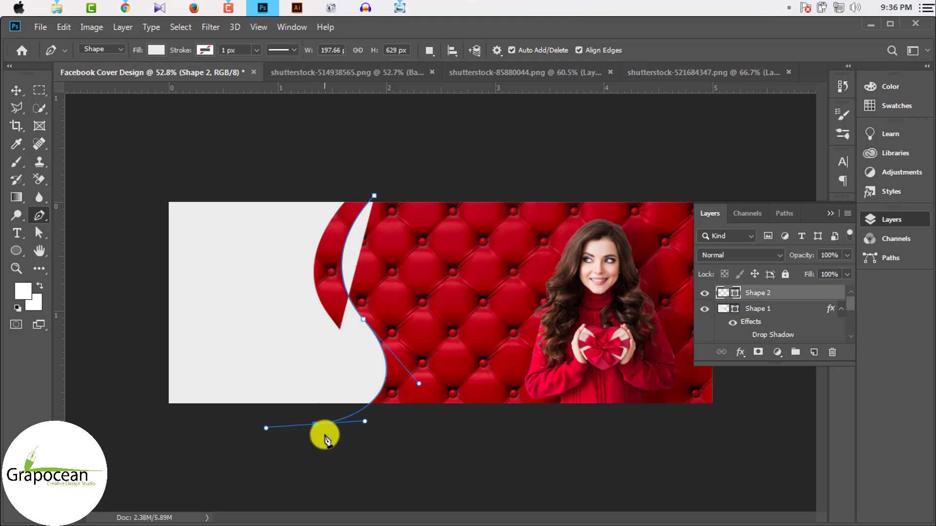
pyautogui.click(145, 407)
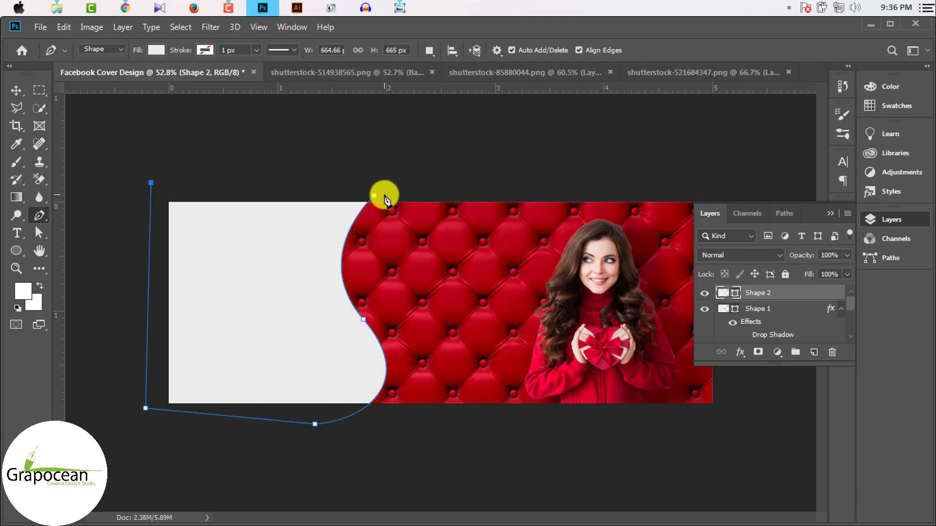
pyautogui.click(156, 50)
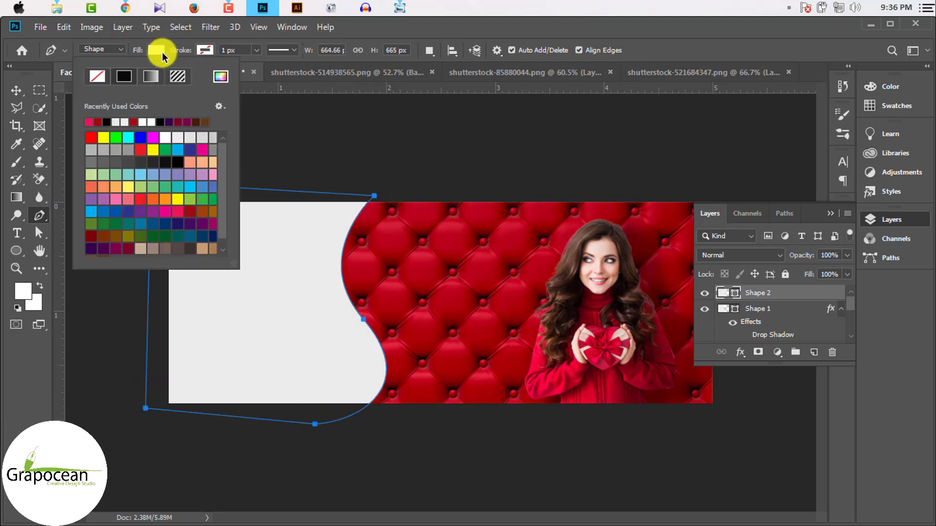
pyautogui.click(90, 123)
pyautogui.click(16, 90)
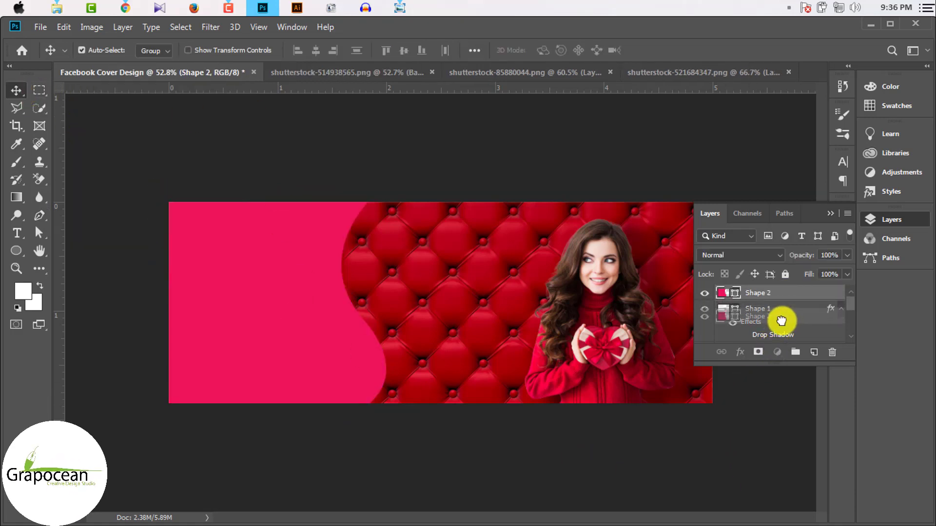
# - Move pink Shape 2 below grey Shape 1 and shift it slightly right
pyautogui.moveTo(781, 320); pyautogui.dragTo(784, 334)
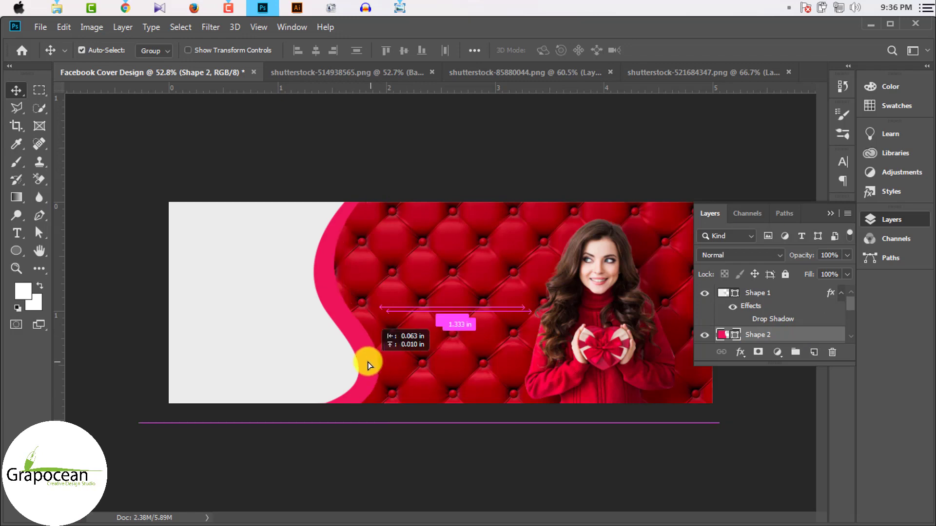
pyautogui.moveTo(368, 365); pyautogui.dragTo(380, 369)
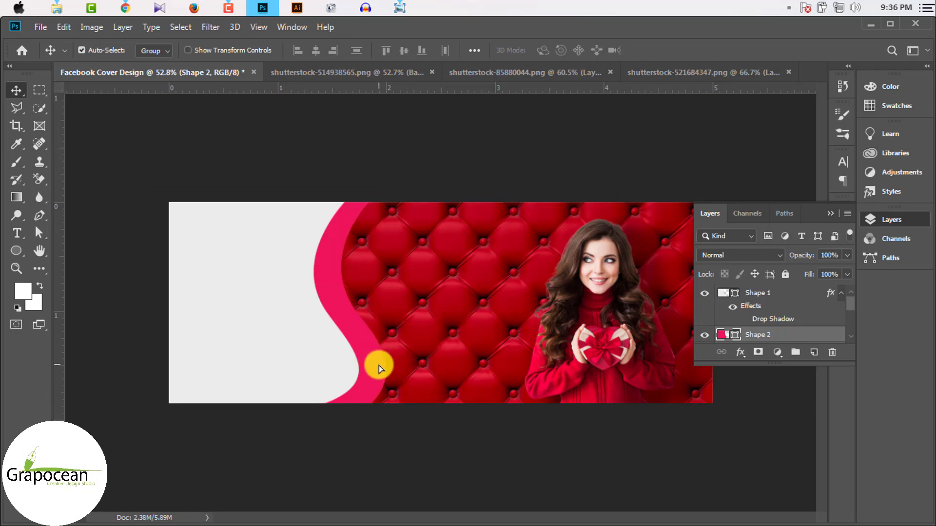
pyautogui.click(767, 293)
# - Give the grey Shape 1 a 29 px drop shadow
pyautogui.rightClick(799, 296)
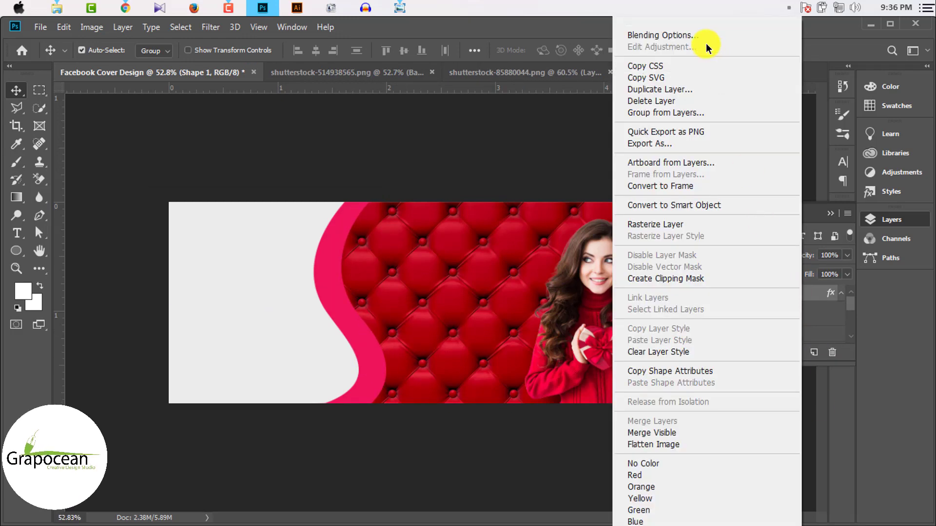
pyautogui.click(702, 35)
pyautogui.click(452, 393)
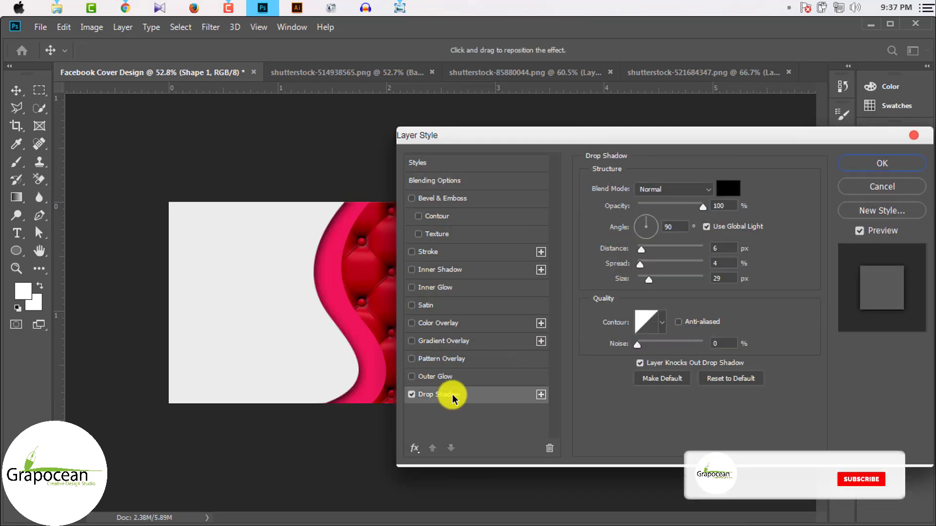
pyautogui.moveTo(575, 144); pyautogui.dragTo(827, 218)
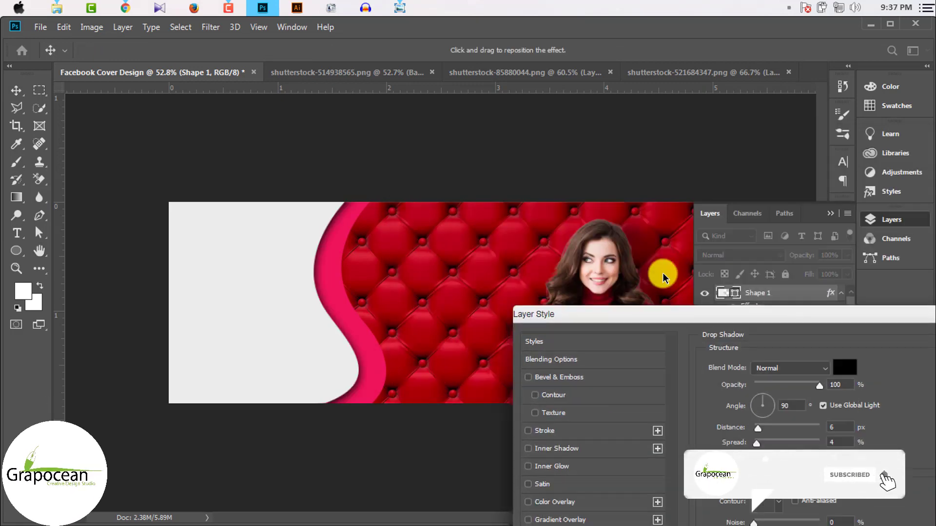
pyautogui.click(906, 211)
# - Push the pink shape further right and nudge the grey wave into place
pyautogui.scroll(3, 341, 312)
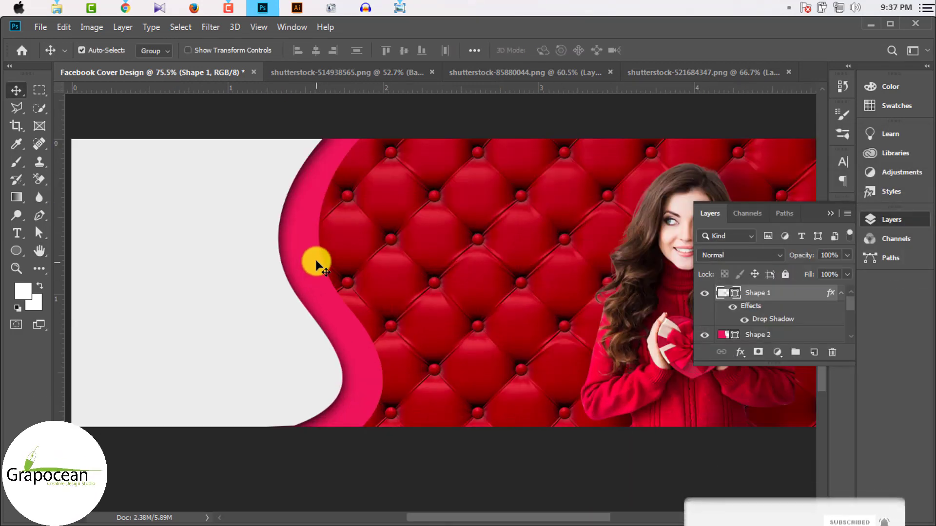
pyautogui.moveTo(313, 261); pyautogui.dragTo(338, 270)
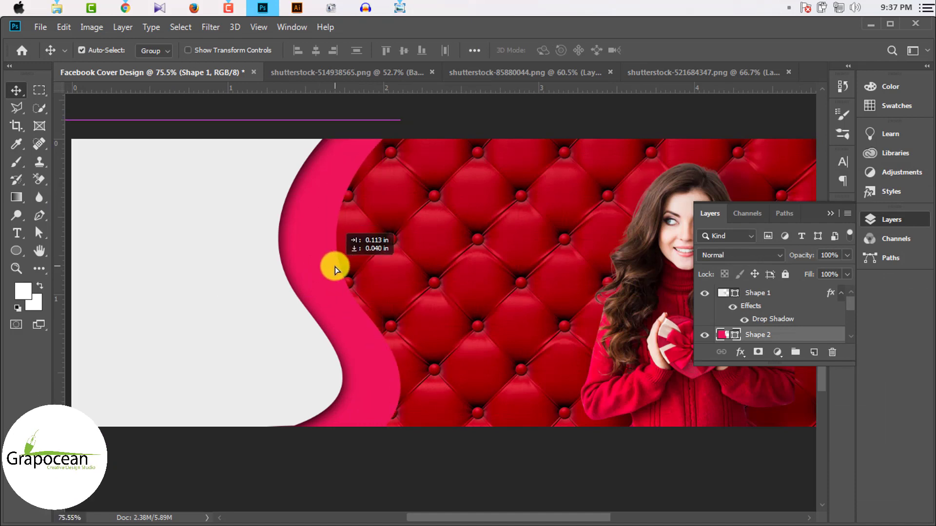
pyautogui.scroll(-2, 434, 335)
pyautogui.scroll(-1, 418, 359)
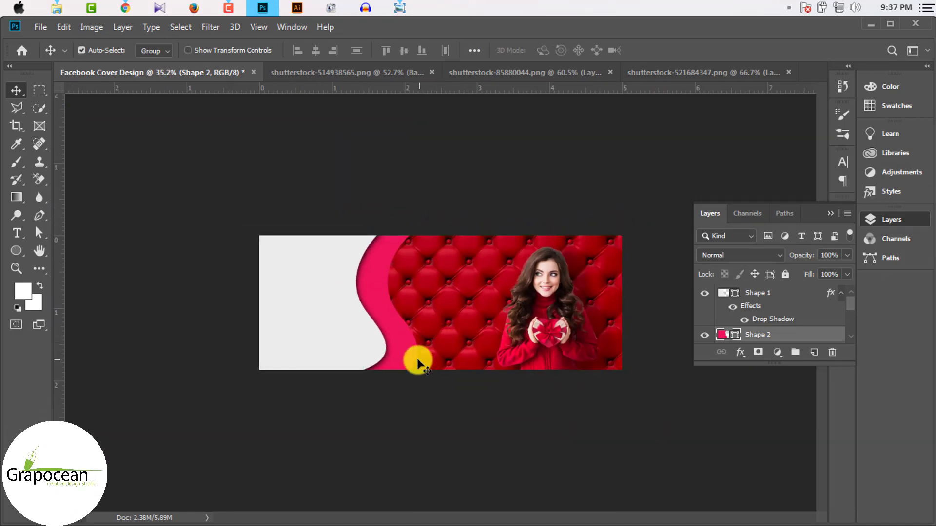
pyautogui.scroll(1, 380, 361)
pyautogui.scroll(1, 287, 257)
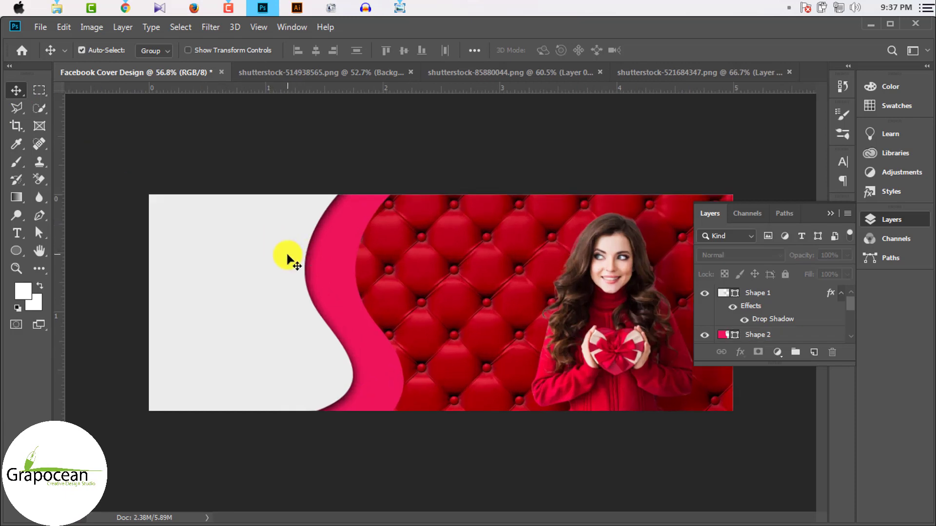
pyautogui.moveTo(286, 257); pyautogui.dragTo(293, 258)
pyautogui.scroll(-1, 435, 338)
# - Start Shape 3 with the Pen tool, anchoring it at the cover's top edge
pyautogui.scroll(-1, 435, 339)
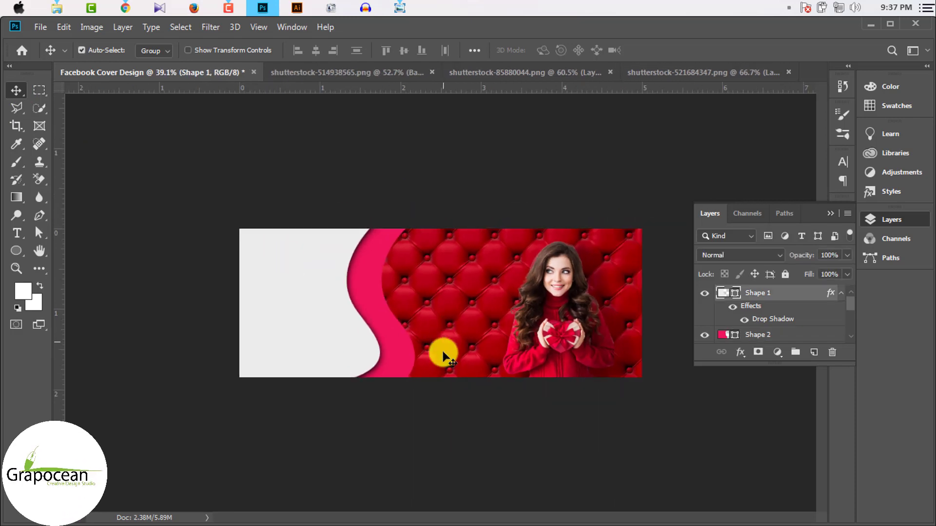
pyautogui.click(39, 215)
pyautogui.scroll(1, 419, 256)
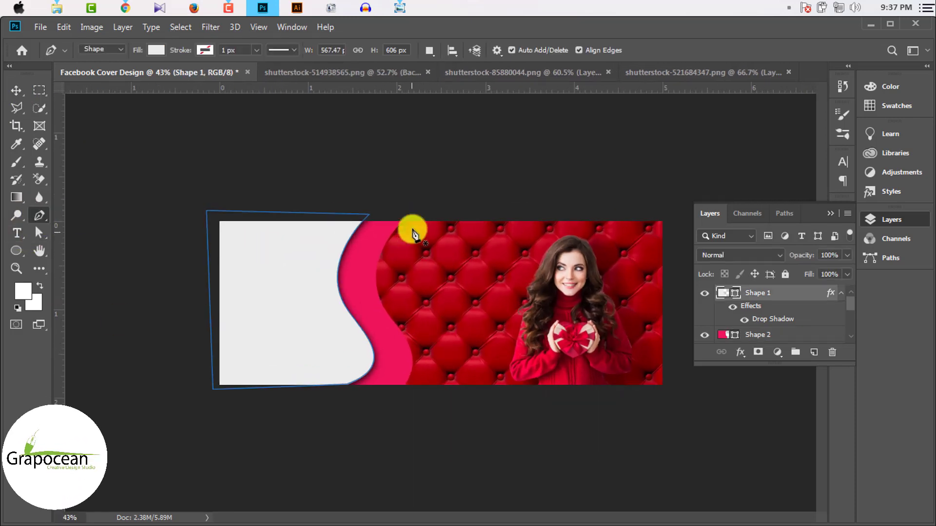
pyautogui.scroll(1, 406, 228)
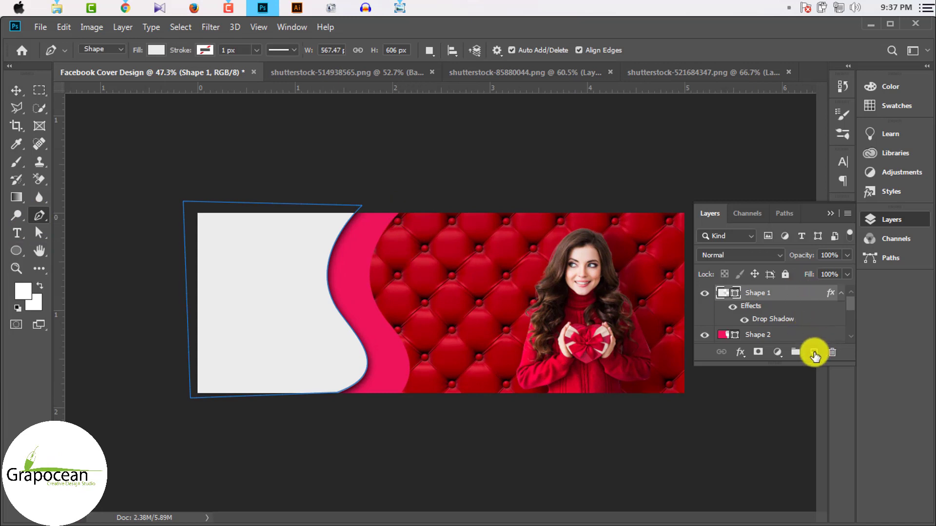
pyautogui.click(814, 352)
pyautogui.scroll(2, 440, 302)
pyautogui.click(386, 185)
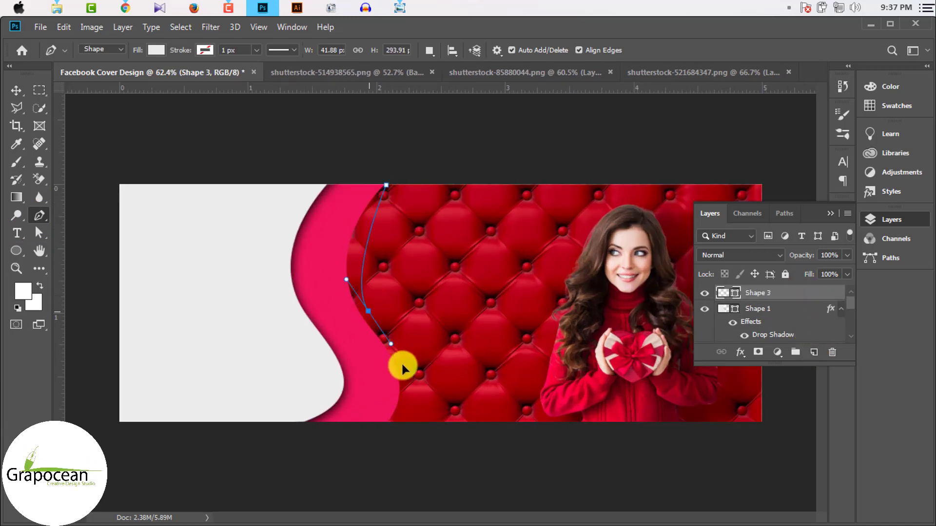
# - Curve the path along the pink wave, past the bottom edge, and close it at the top
pyautogui.moveTo(408, 376); pyautogui.dragTo(408, 378)
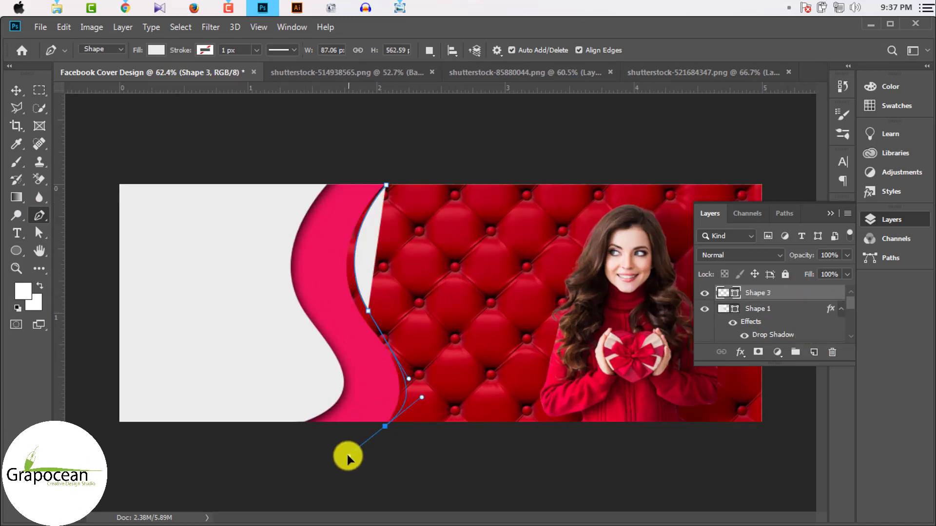
pyautogui.hotkey('ctrl', 'z')
pyautogui.moveTo(396, 362); pyautogui.dragTo(387, 335)
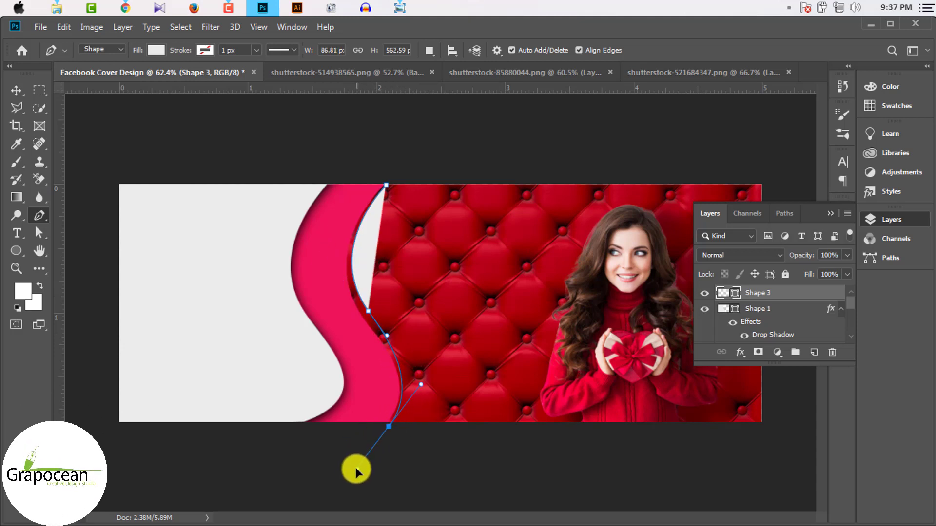
pyautogui.moveTo(355, 467); pyautogui.dragTo(340, 468)
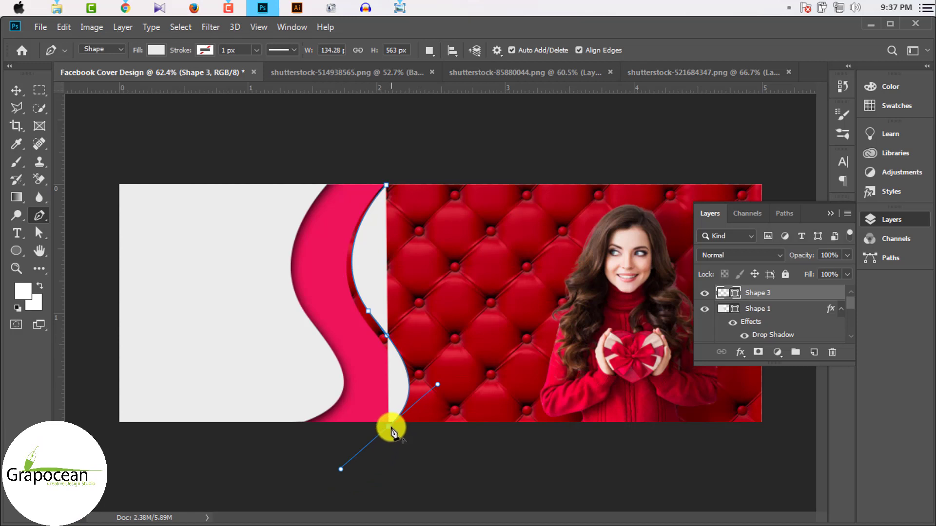
pyautogui.moveTo(377, 346); pyautogui.dragTo(343, 299)
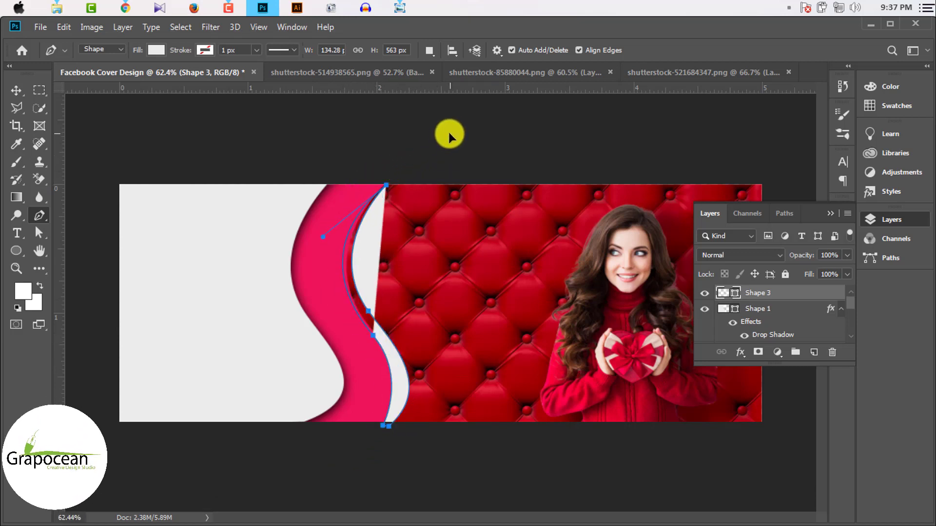
pyautogui.moveTo(445, 138); pyautogui.dragTo(445, 146)
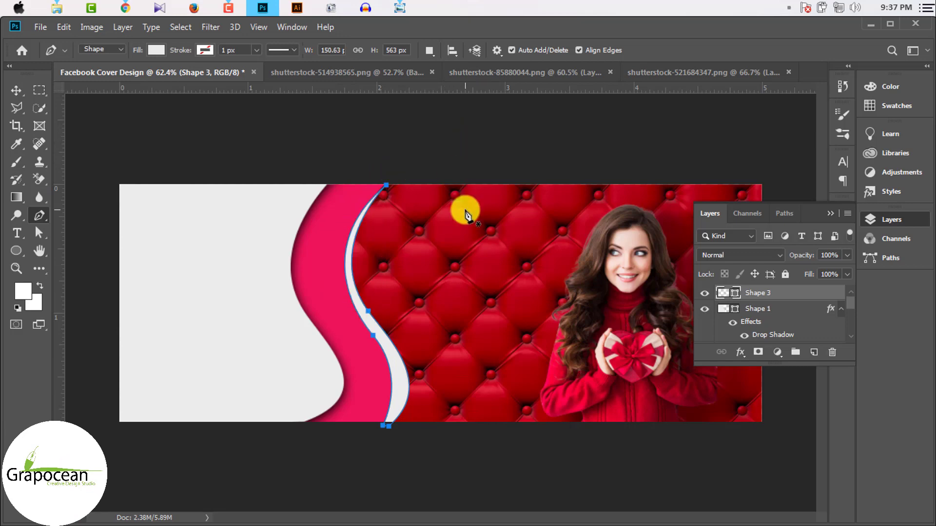
pyautogui.scroll(-2, 424, 404)
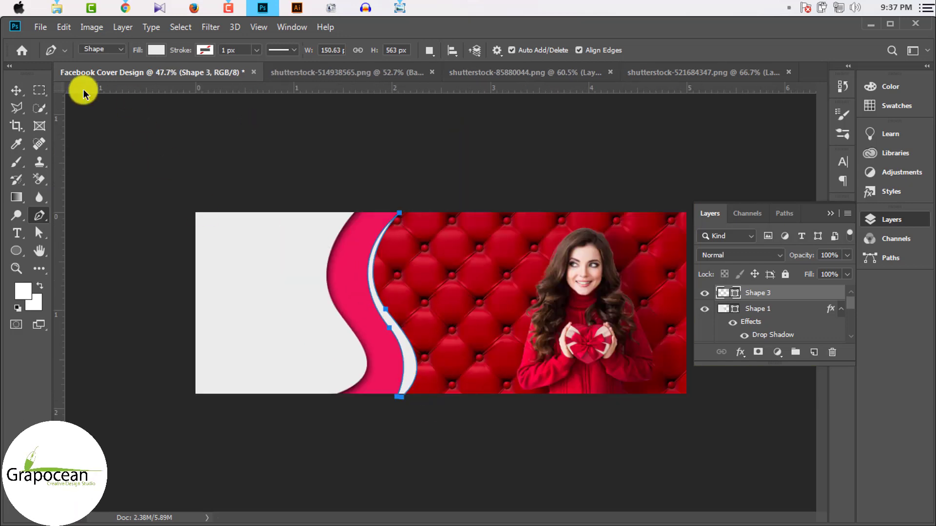
# - Nudge the Shape 3 strip slightly down-right and move its layer beneath the wave shapes
pyautogui.click(20, 92)
pyautogui.scroll(-1, 453, 326)
pyautogui.scroll(1, 428, 353)
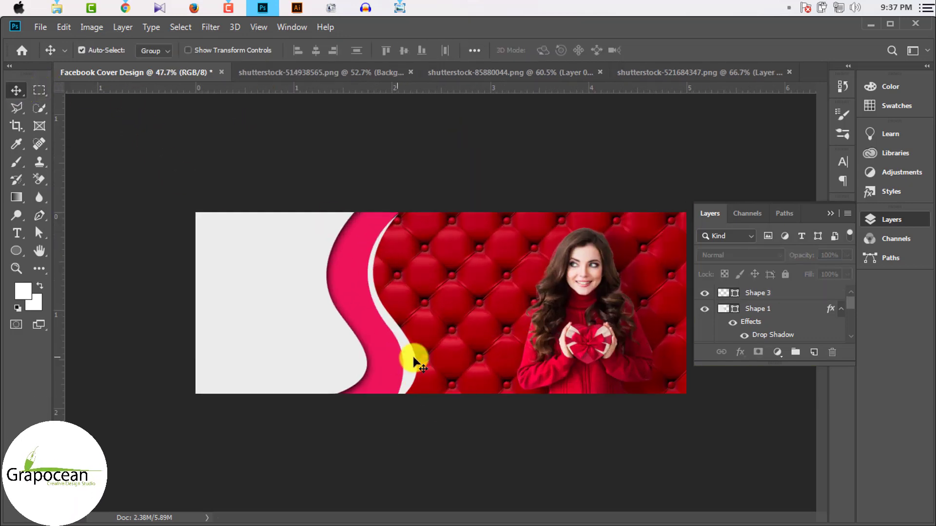
pyautogui.scroll(1, 414, 361)
pyautogui.moveTo(403, 393); pyautogui.dragTo(405, 389)
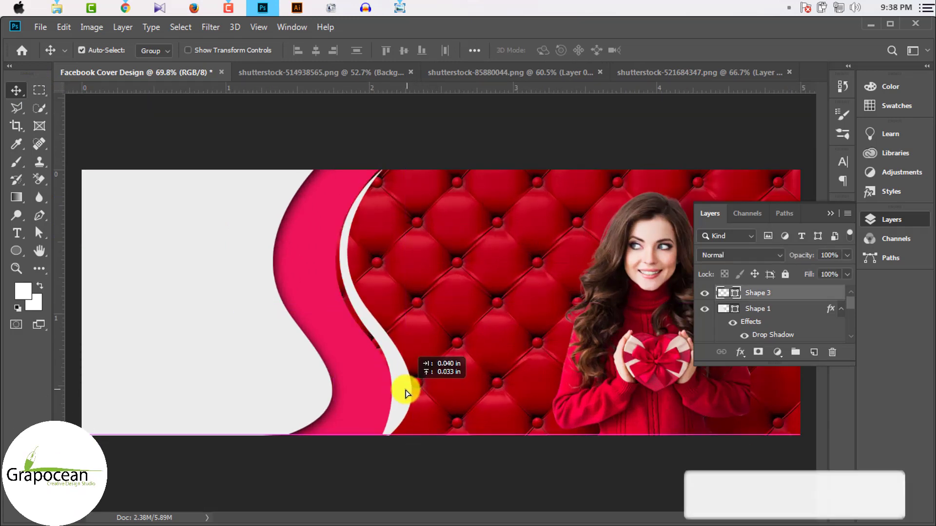
pyautogui.moveTo(405, 392); pyautogui.dragTo(406, 391)
pyautogui.scroll(-1, 421, 392)
pyautogui.moveTo(792, 299); pyautogui.dragTo(790, 289)
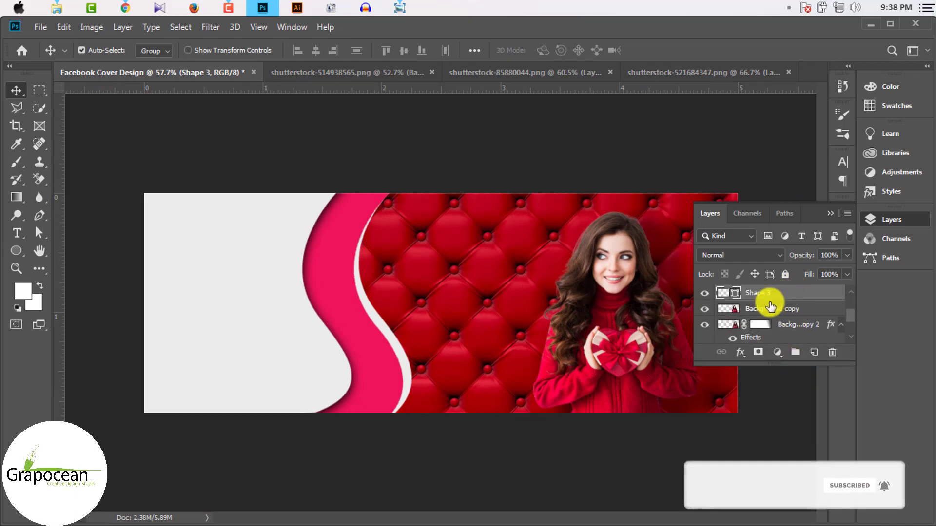
# - Add a Gradient Overlay to Shape 3 at 100% opacity
pyautogui.rightClick(761, 293)
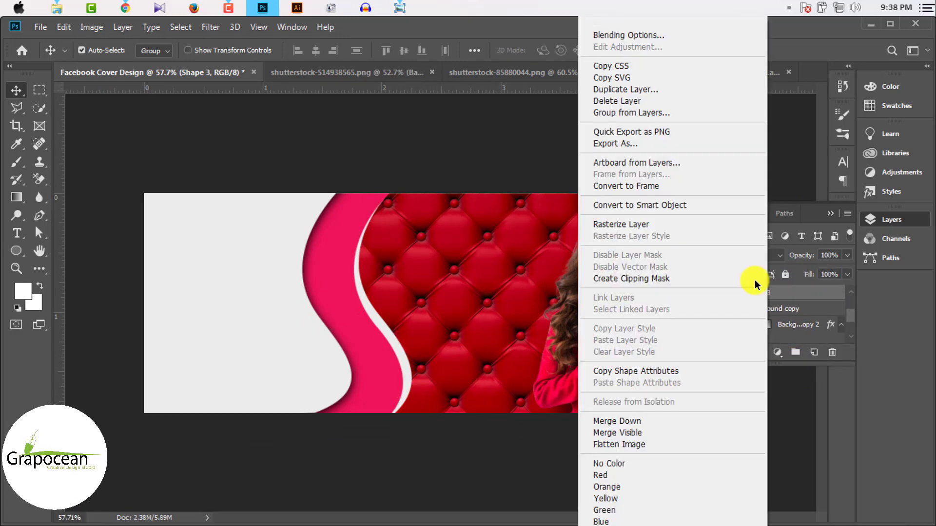
pyautogui.click(648, 31)
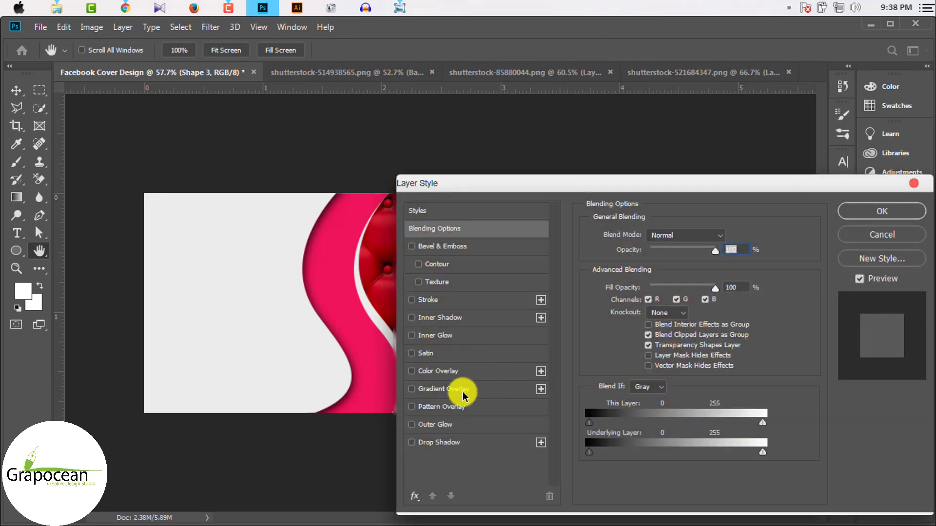
pyautogui.click(463, 390)
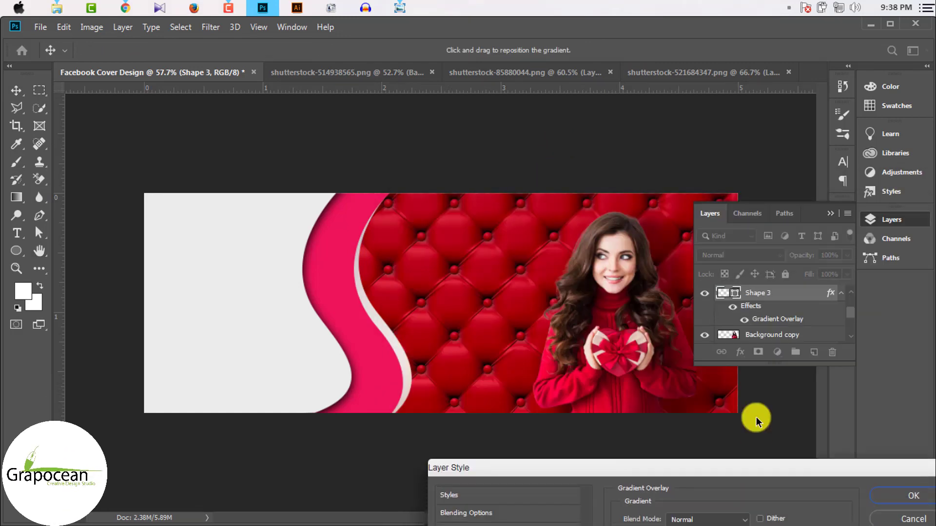
pyautogui.moveTo(725, 187); pyautogui.dragTo(809, 293)
pyautogui.click(797, 372)
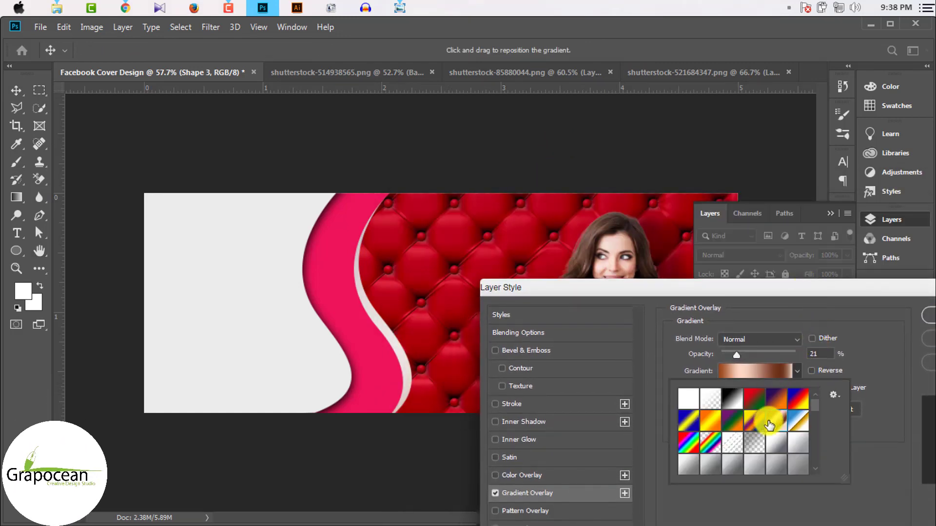
pyautogui.moveTo(737, 354); pyautogui.dragTo(837, 358)
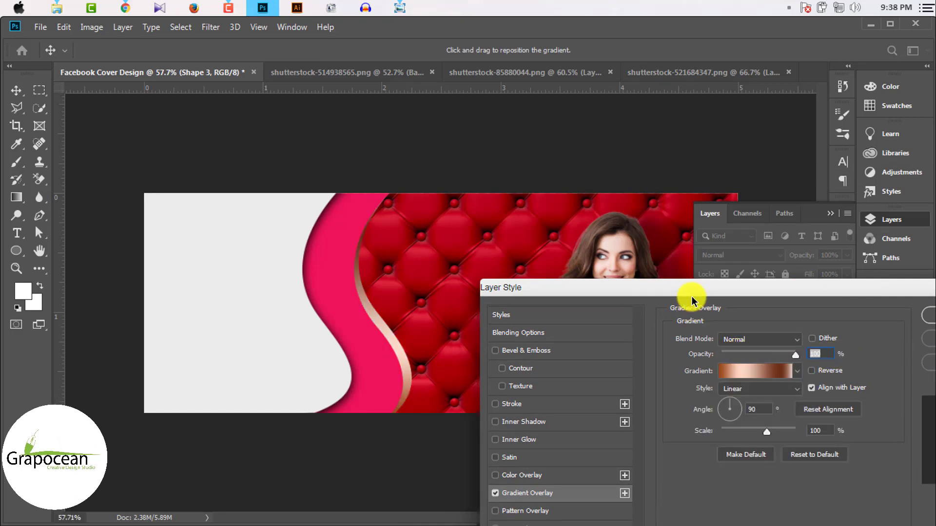
# - Choose a silver metallic gradient preset for the Shape 3 overlay
pyautogui.moveTo(693, 288); pyautogui.dragTo(685, 219)
pyautogui.click(785, 304)
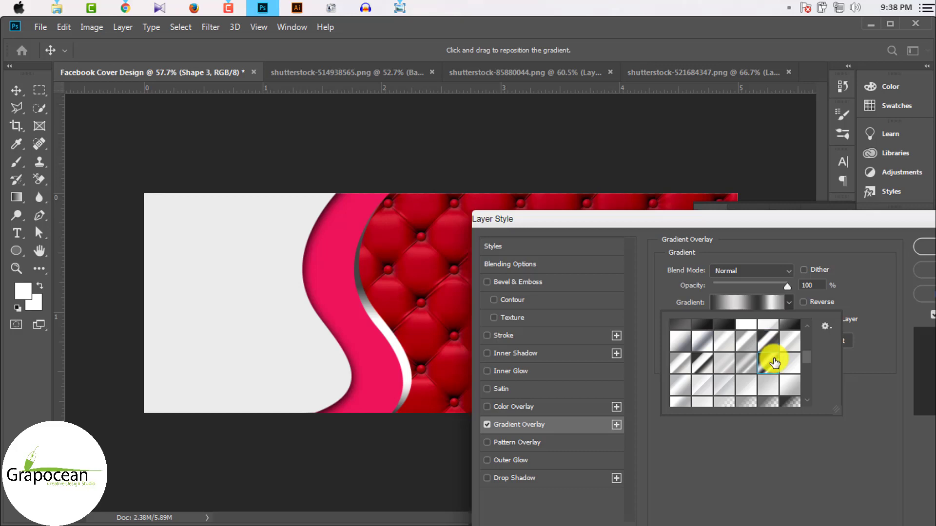
pyautogui.moveTo(719, 220); pyautogui.dragTo(845, 458)
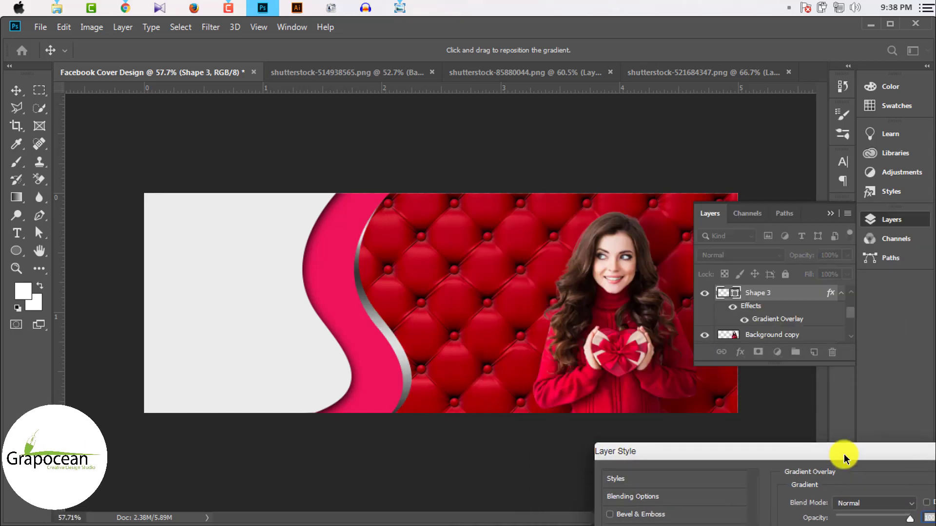
pyautogui.moveTo(845, 459); pyautogui.dragTo(763, 198)
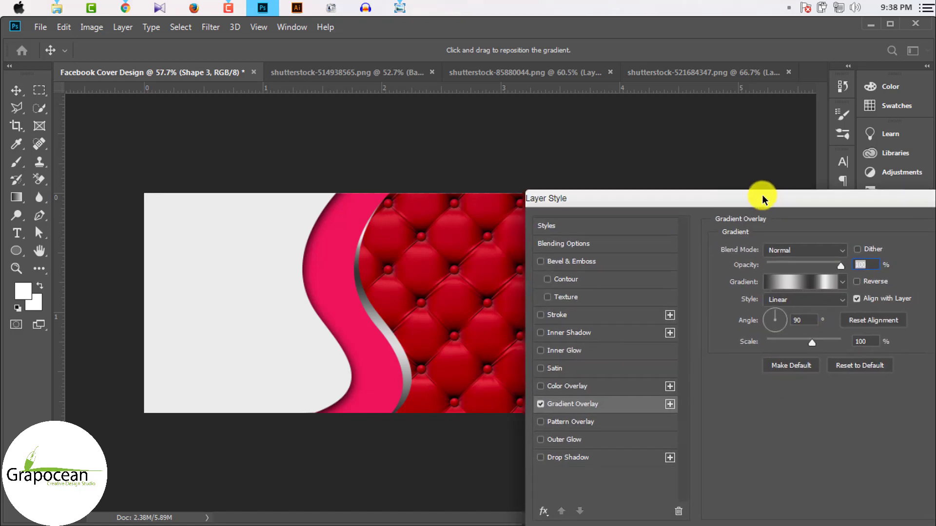
pyautogui.click(830, 276)
pyautogui.scroll(-3, 832, 363)
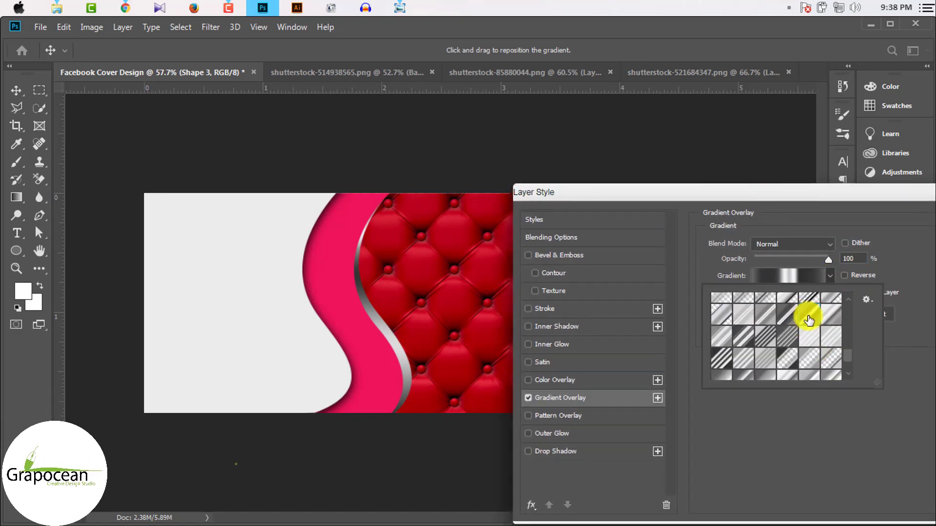
pyautogui.click(827, 317)
pyautogui.scroll(1, 827, 320)
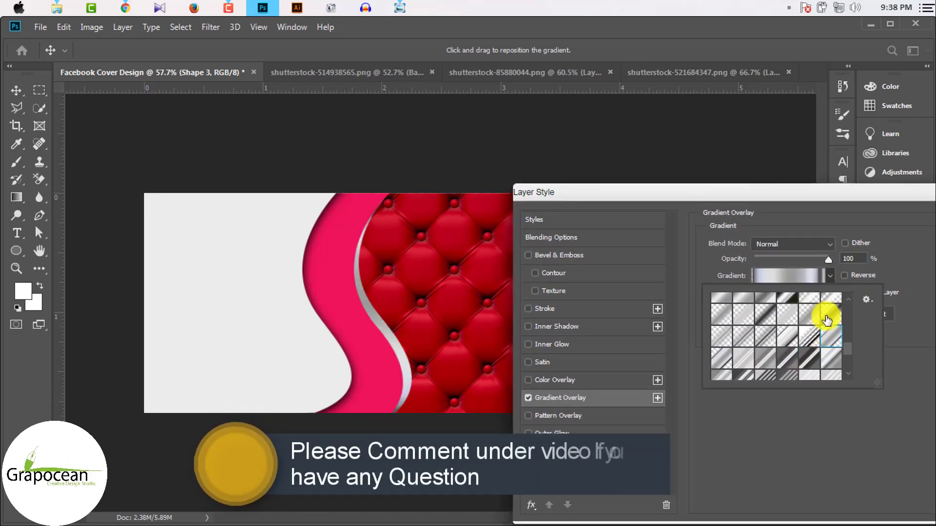
pyautogui.click(827, 320)
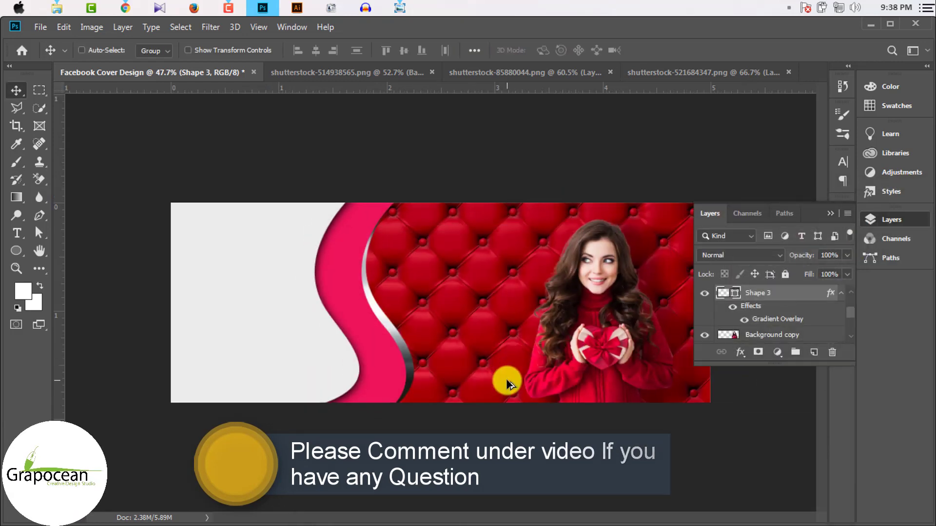
# - Enlarge the wave shapes with Free Transform so they extend past the left edge
pyautogui.scroll(-2, 505, 381)
pyautogui.scroll(1, 351, 368)
pyautogui.scroll(-1, 313, 368)
pyautogui.scroll(-1, 470, 425)
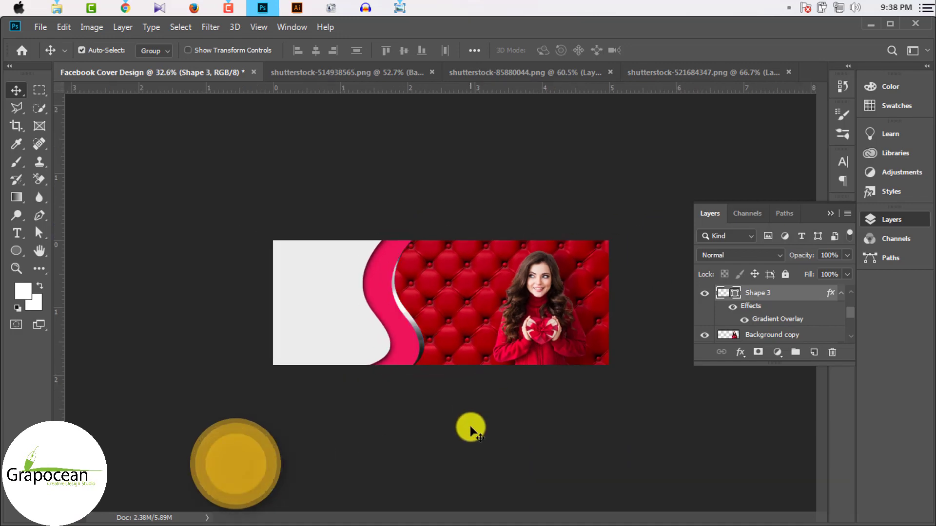
pyautogui.scroll(-1, 473, 428)
pyautogui.scroll(2, 359, 335)
pyautogui.scroll(2, 288, 322)
pyautogui.scroll(-1, 292, 337)
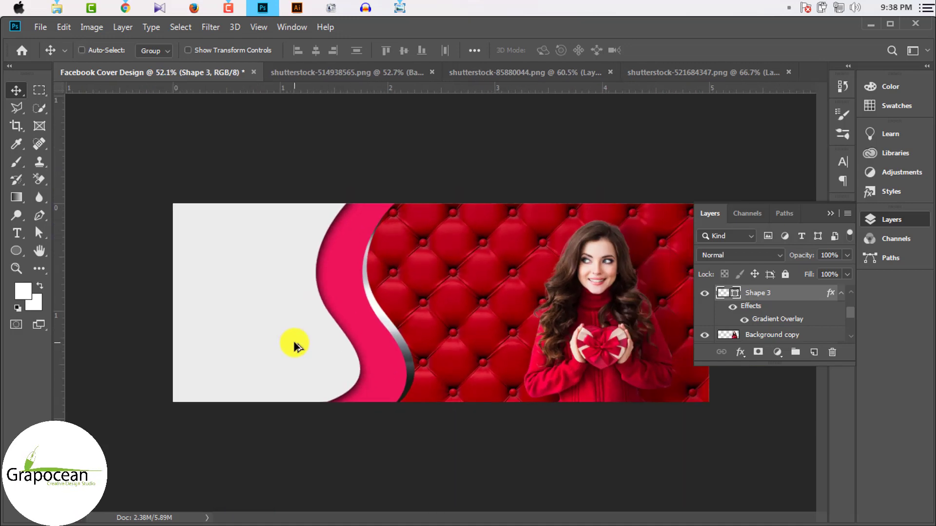
pyautogui.click(399, 351)
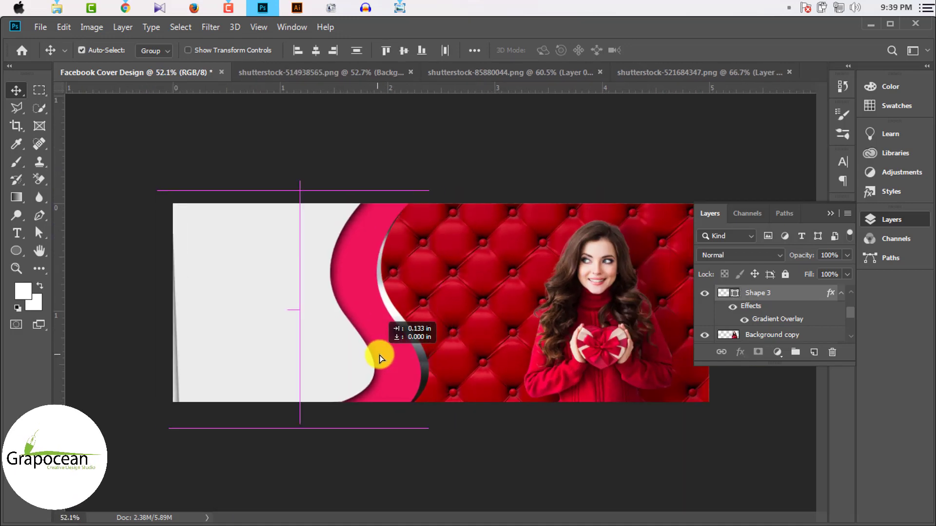
pyautogui.hotkey('ctrl', 't')
pyautogui.moveTo(432, 430); pyautogui.dragTo(460, 434)
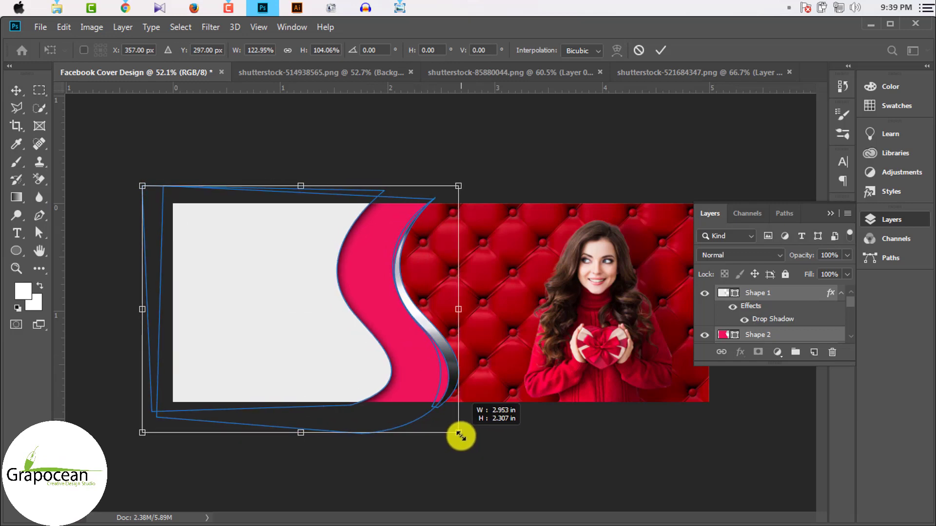
pyautogui.press('Return')
# - Shift the white shape right and skew its bottom corners outward past the cover edges
pyautogui.scroll(-3, 490, 369)
pyautogui.scroll(3, 490, 369)
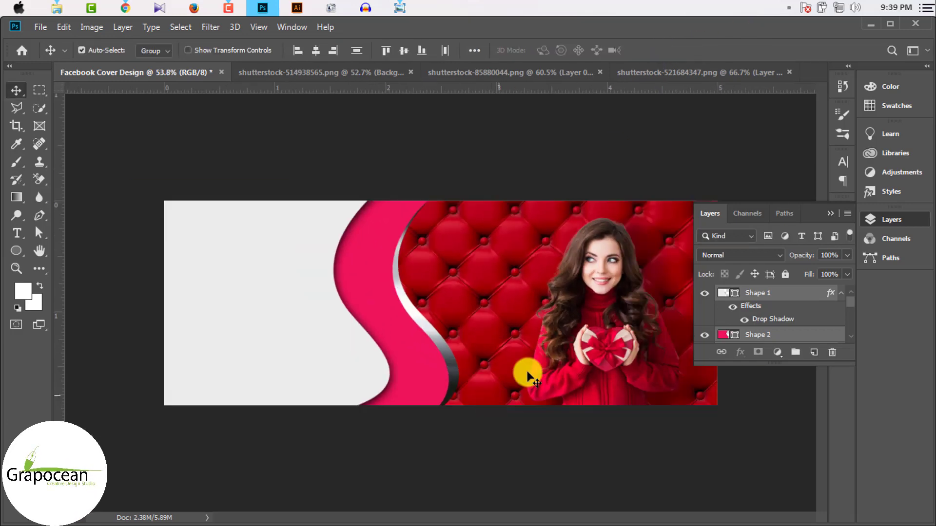
pyautogui.scroll(-1, 267, 367)
pyautogui.scroll(-2, 407, 404)
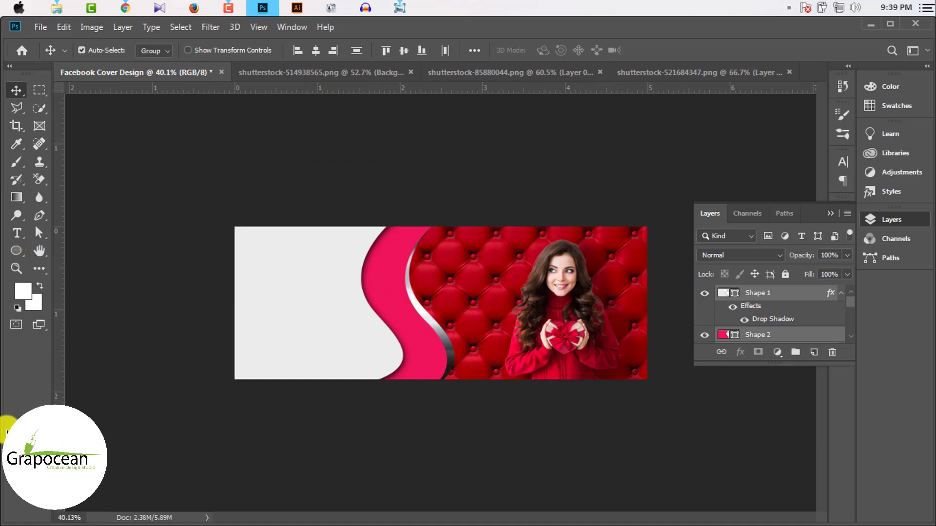
pyautogui.scroll(2, 442, 303)
pyautogui.click(681, 282)
pyautogui.scroll(-2, 603, 445)
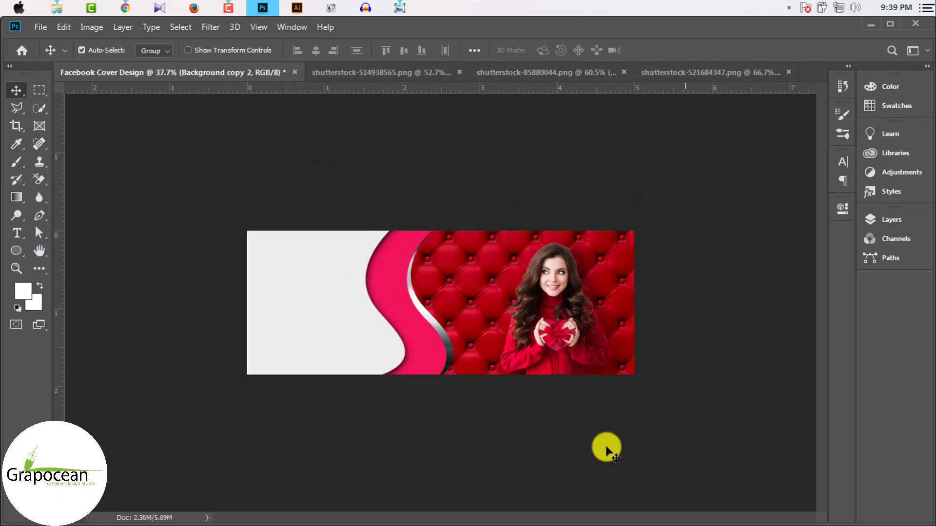
pyautogui.scroll(2, 495, 361)
pyautogui.scroll(1, 393, 346)
pyautogui.moveTo(393, 346); pyautogui.dragTo(370, 364)
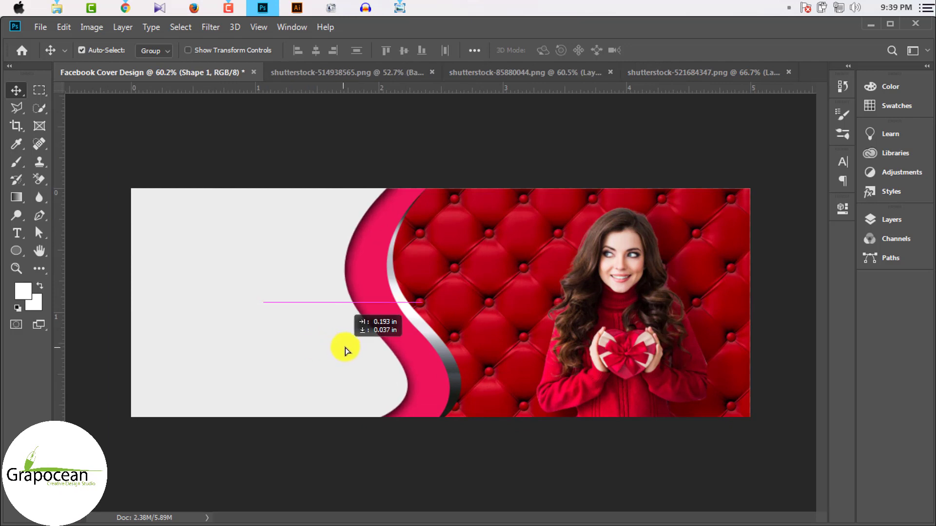
pyautogui.hotkey('ctrl', 't')
pyautogui.moveTo(126, 428); pyautogui.dragTo(106, 427)
pyautogui.moveTo(412, 428); pyautogui.dragTo(445, 442)
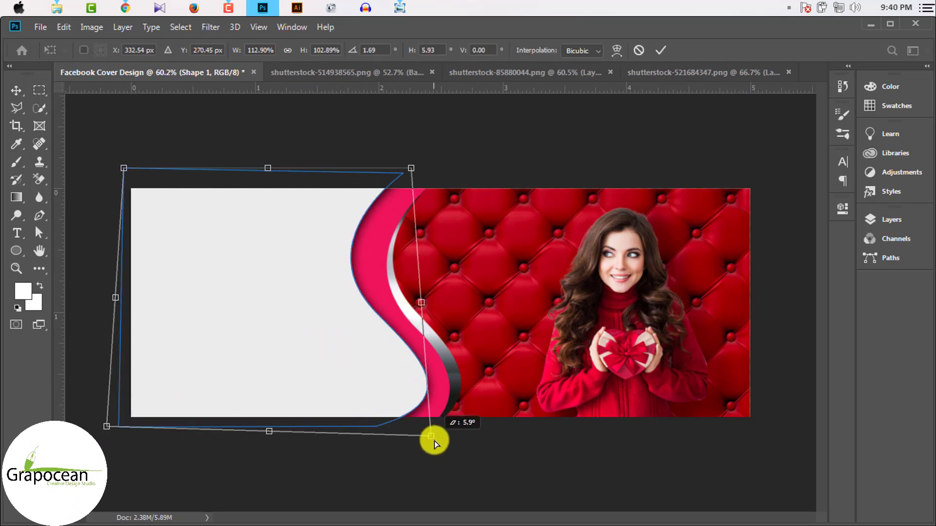
pyautogui.press('Return')
# - Skew the white shape's top-right corner so its top edge fills the left side
pyautogui.scroll(-1, 503, 366)
pyautogui.scroll(1, 397, 244)
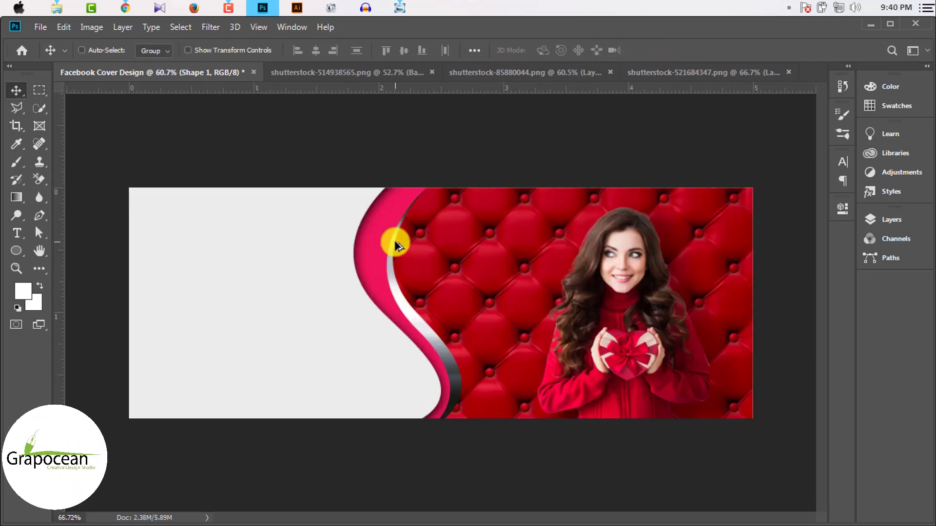
pyautogui.scroll(1, 437, 404)
pyautogui.hotkey('ctrl', 't')
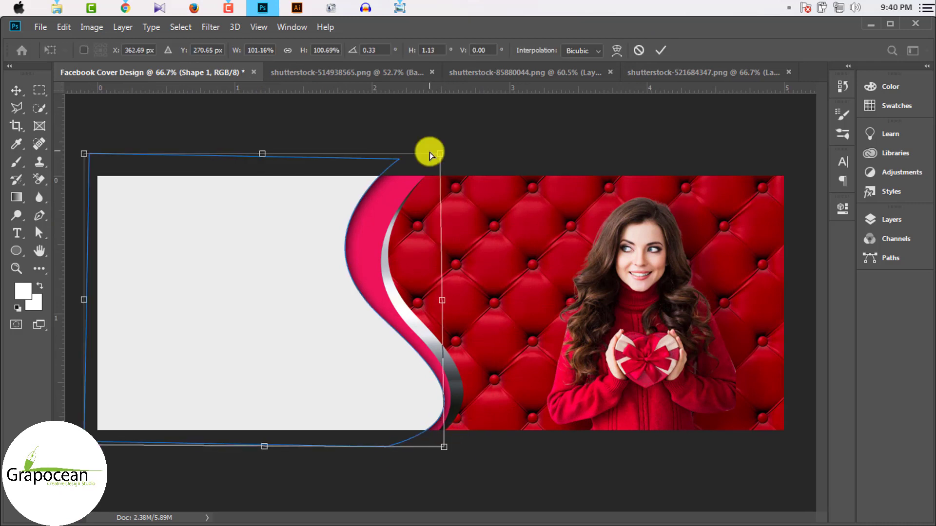
pyautogui.moveTo(444, 154); pyautogui.dragTo(449, 164)
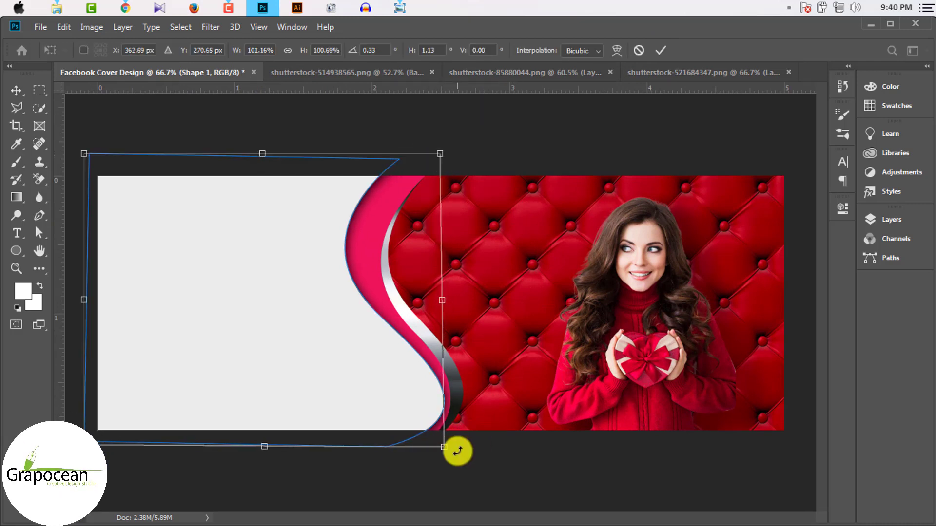
pyautogui.press('Return')
pyautogui.scroll(-5, 522, 382)
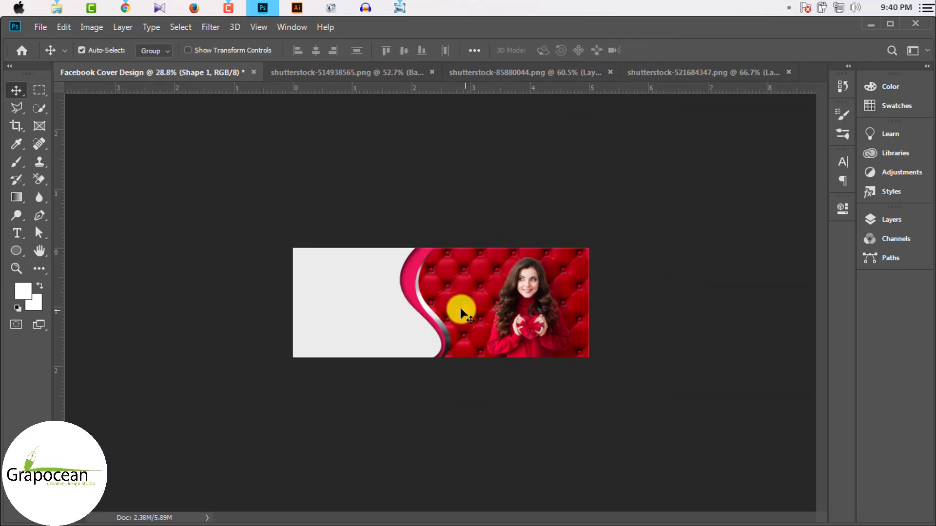
pyautogui.scroll(2, 460, 308)
pyautogui.scroll(-2, 372, 317)
pyautogui.scroll(2, 660, 321)
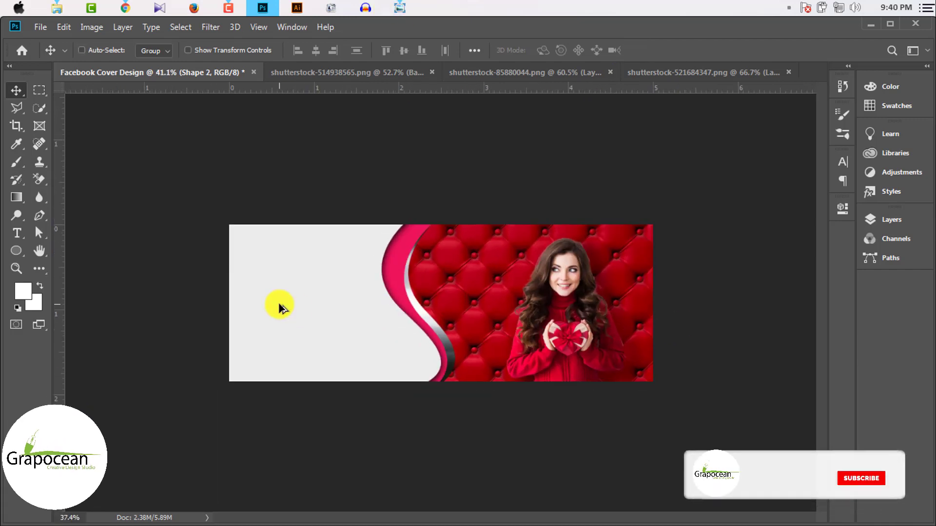
pyautogui.scroll(-1, 280, 307)
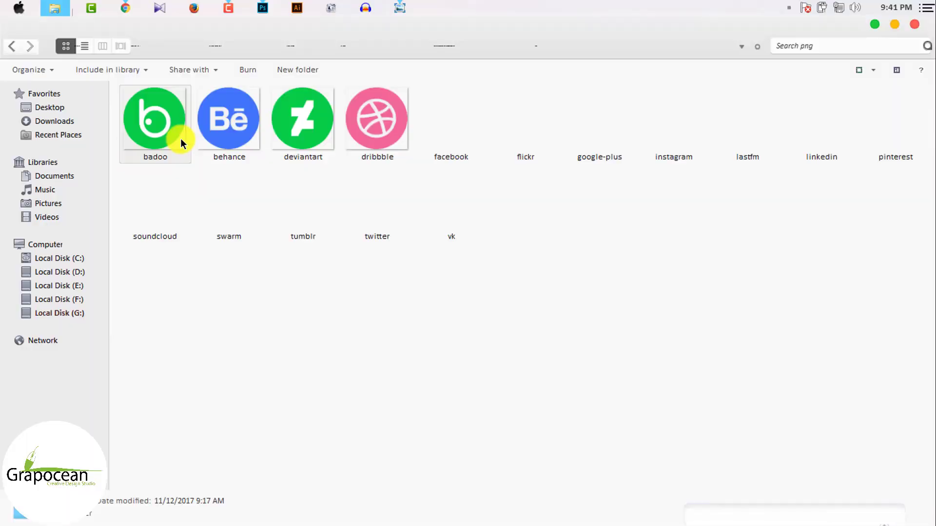
# - Select the facebook, linkedin, pinterest and dribbble icon PNGs and drag them into Photoshop
pyautogui.click(429, 145)
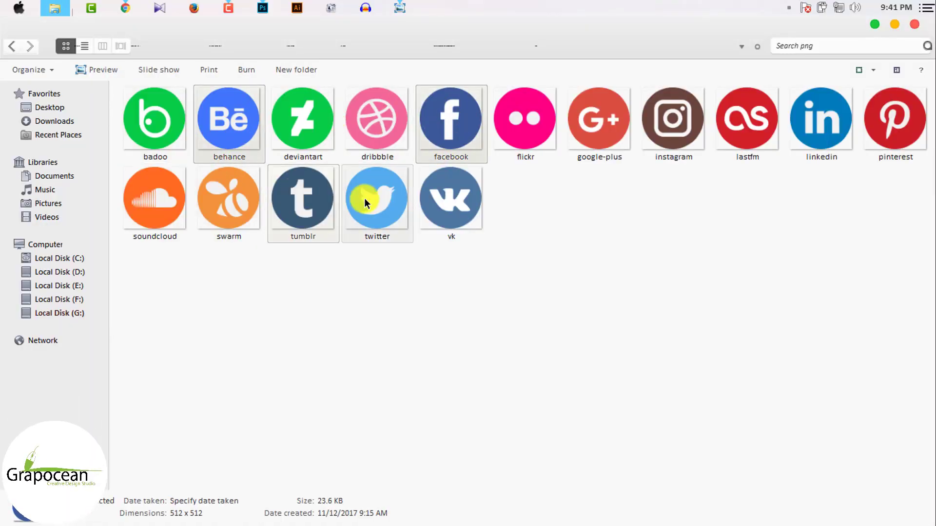
pyautogui.keyDown('ctrl'); pyautogui.click(801, 131); pyautogui.keyUp('ctrl')
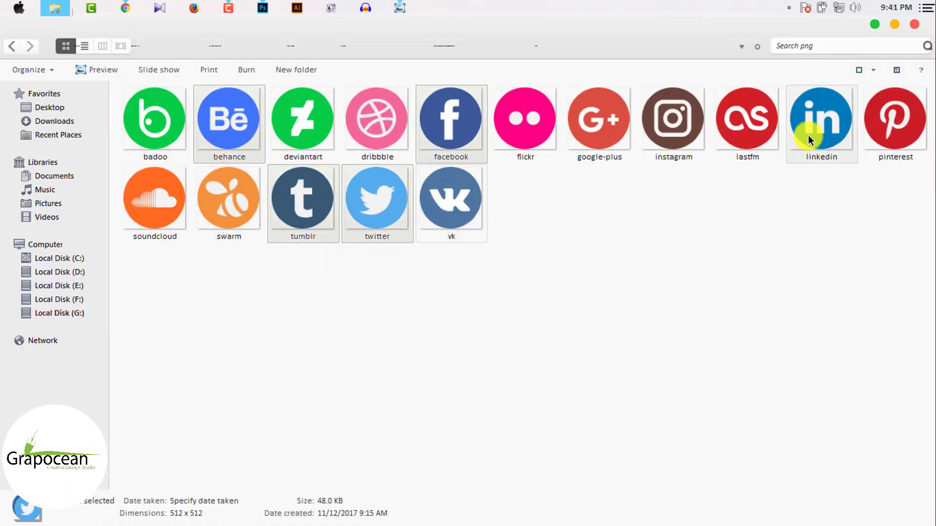
pyautogui.keyDown('ctrl'); pyautogui.click(877, 131); pyautogui.keyUp('ctrl')
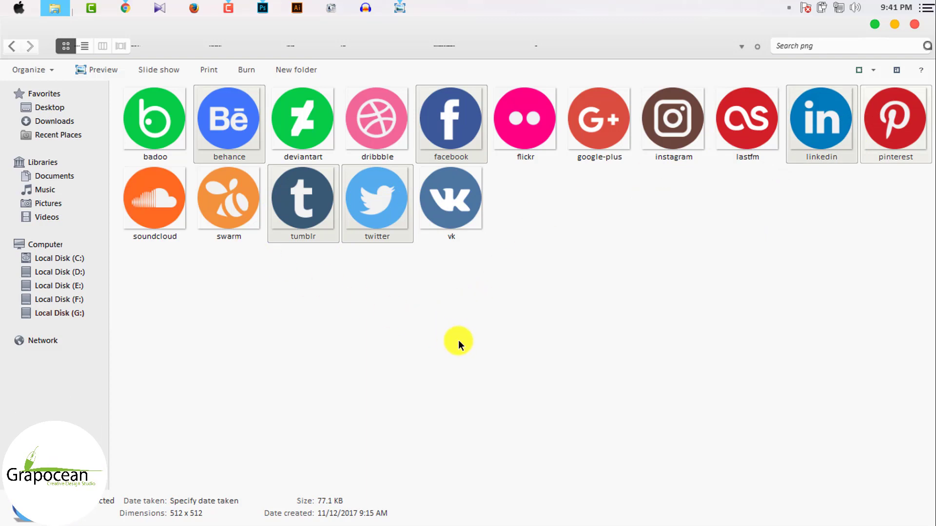
pyautogui.keyDown('ctrl'); pyautogui.click(382, 139); pyautogui.keyUp('ctrl')
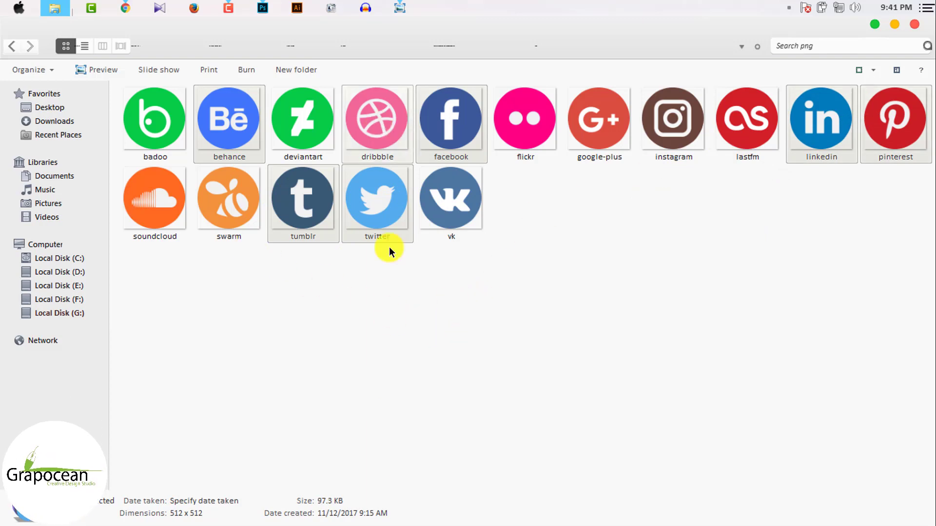
pyautogui.moveTo(389, 249)
pyautogui.mouseDown()
pyautogui.moveTo(762, 75)
pyautogui.moveTo(806, 77)
pyautogui.mouseUp()
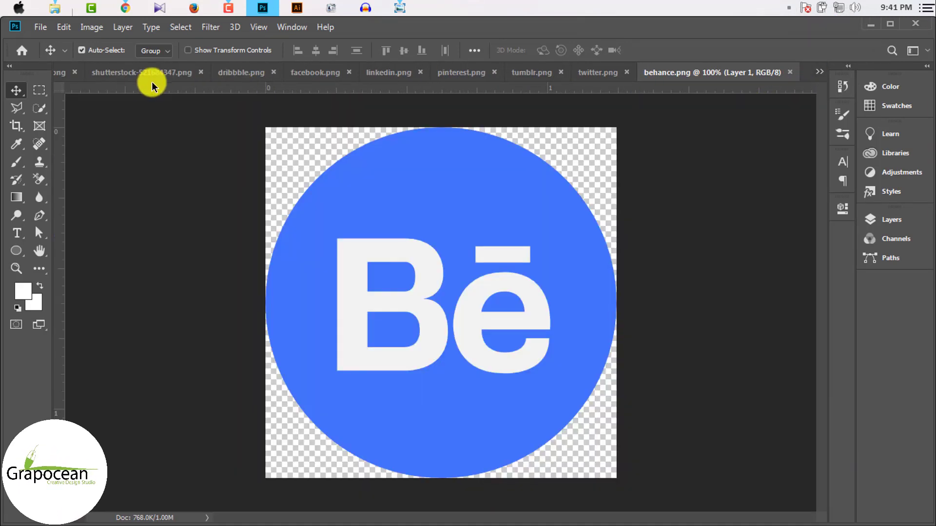
# - Close the blue-background portrait and red leather texture without saving, keeping the cut-out woman photo
pyautogui.click(180, 77)
pyautogui.click(388, 72)
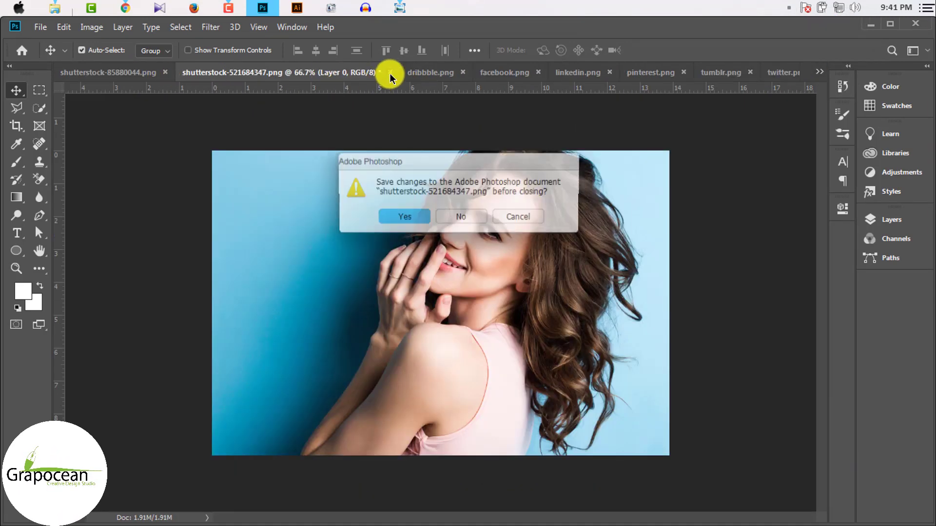
pyautogui.click(474, 217)
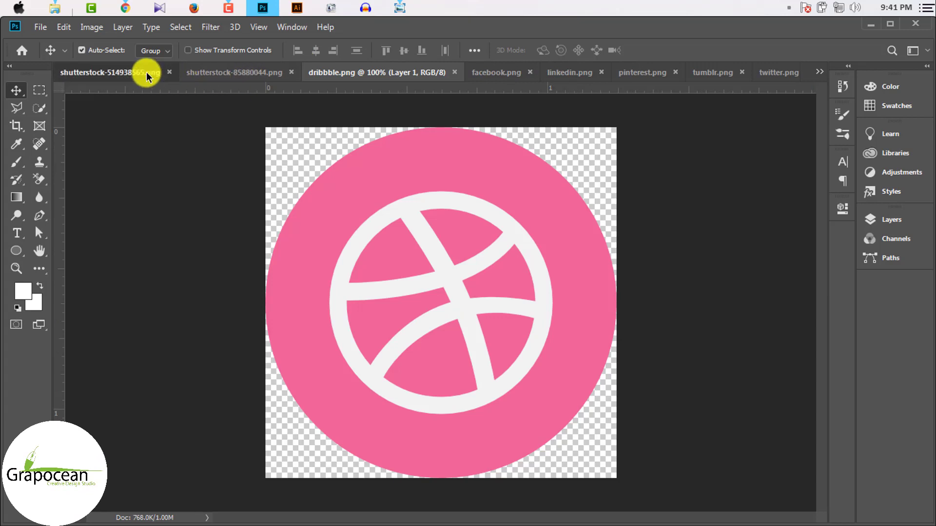
pyautogui.click(148, 74)
pyautogui.click(306, 73)
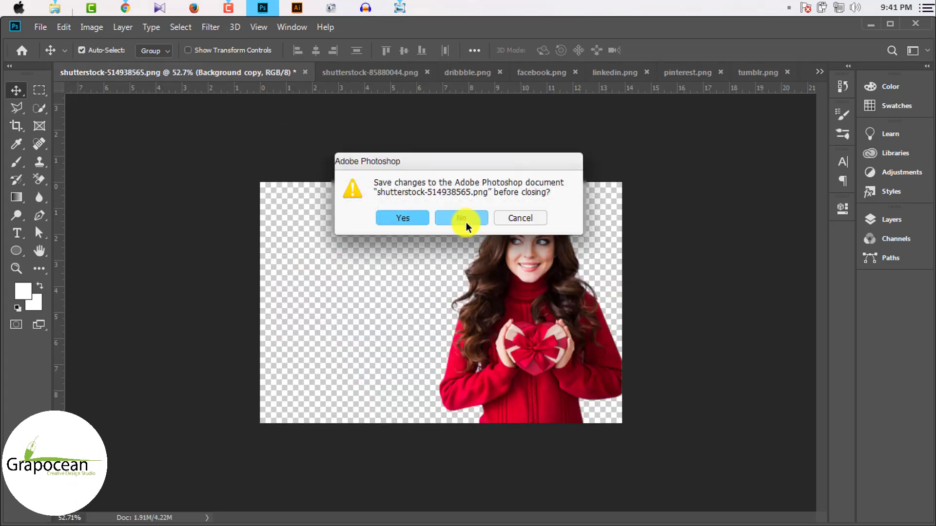
pyautogui.click(538, 222)
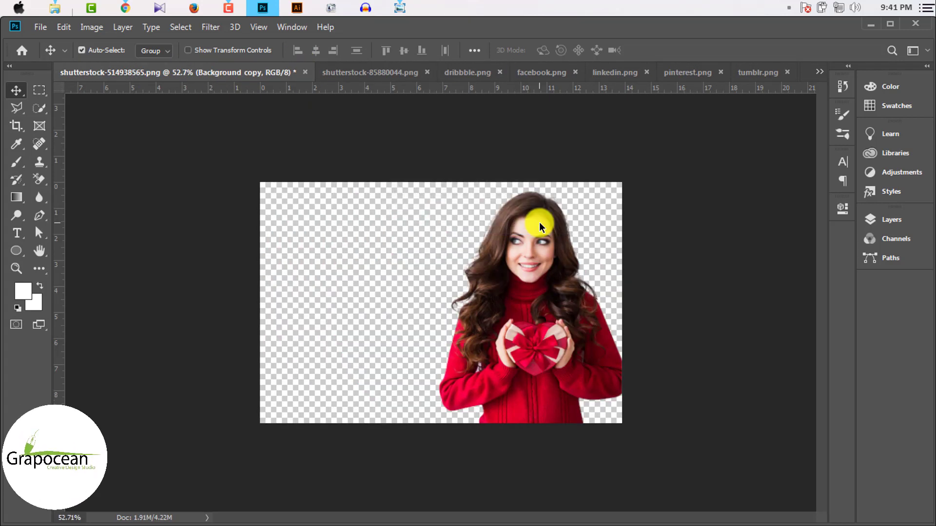
pyautogui.click(383, 72)
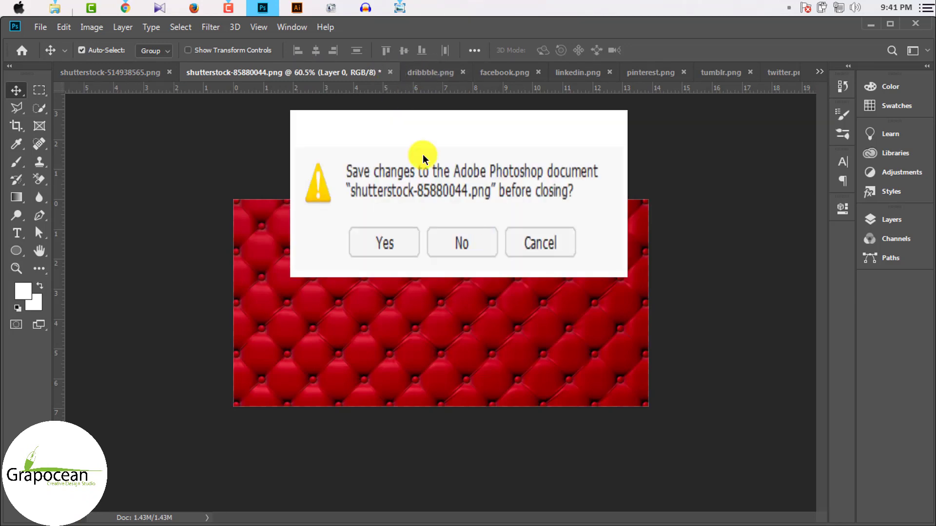
pyautogui.click(459, 243)
pyautogui.click(341, 72)
# - Check the facebook, linkedin, pinterest, tumblr and twitter icon files, then return to the cover design
pyautogui.click(488, 75)
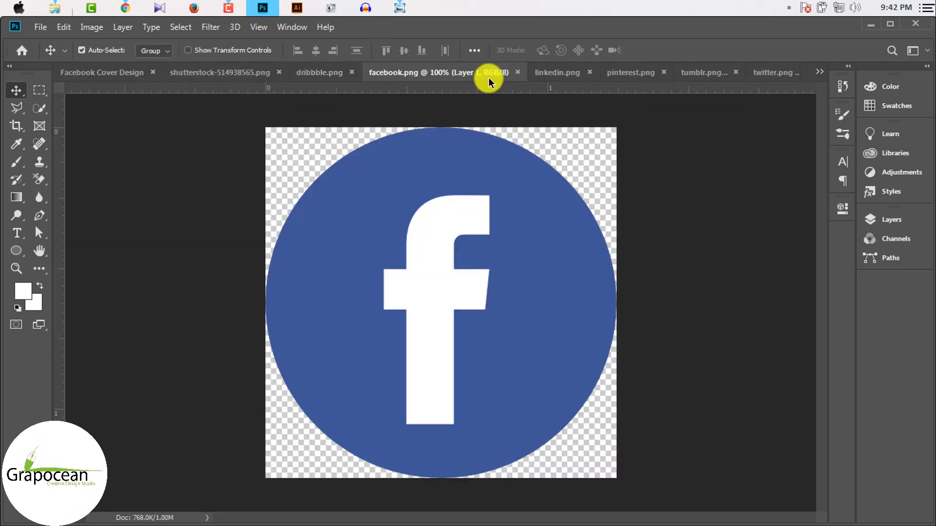
pyautogui.click(565, 73)
pyautogui.click(662, 74)
pyautogui.click(704, 75)
pyautogui.click(761, 72)
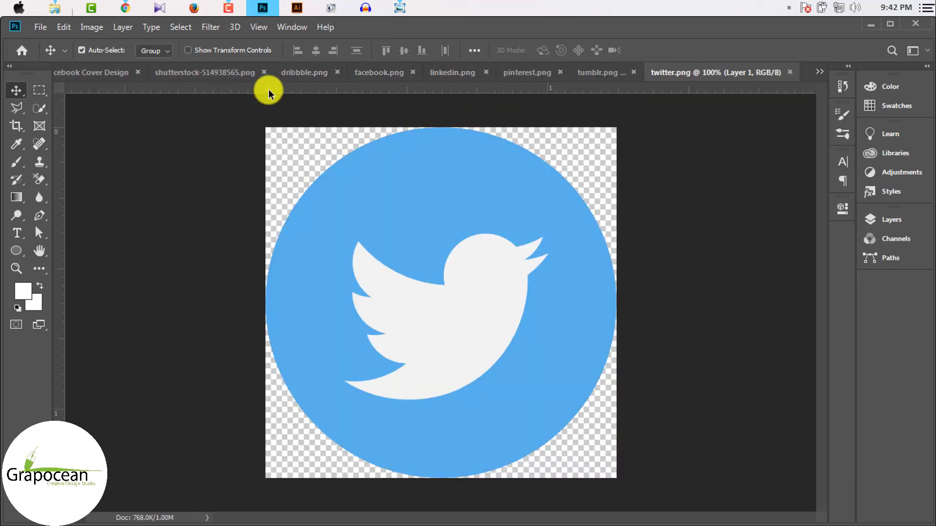
pyautogui.click(209, 72)
pyautogui.click(454, 76)
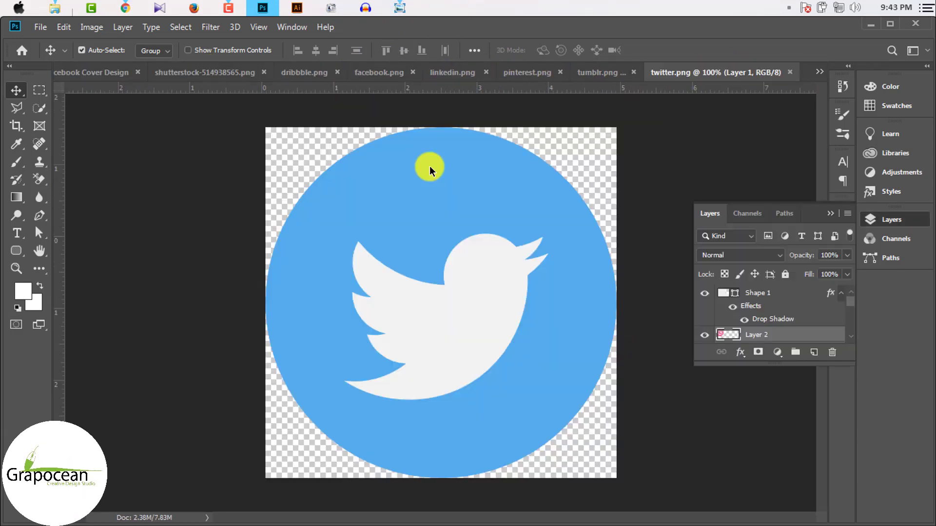
# - Copy the dribbble icon into the cover, shrink it, and place it atop the pink curve
pyautogui.click(337, 73)
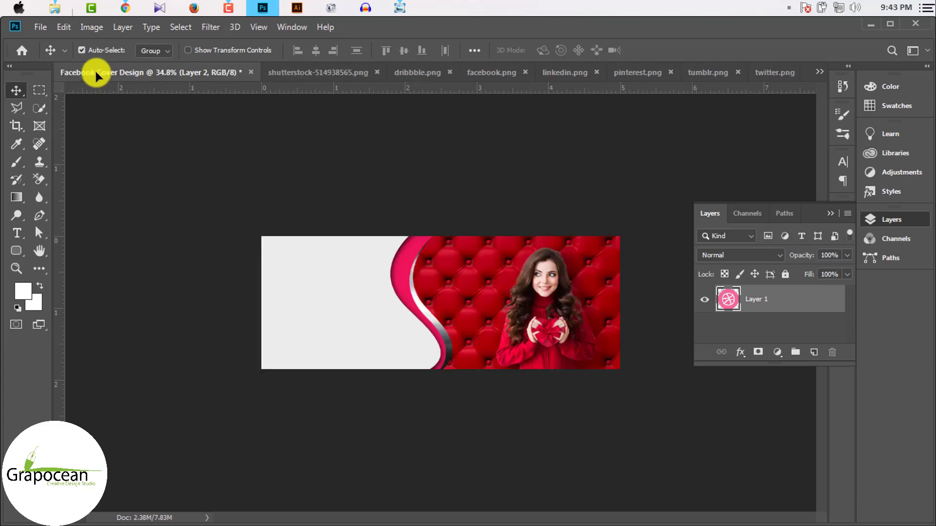
pyautogui.moveTo(128, 75); pyautogui.dragTo(369, 302)
pyautogui.hotkey('ctrl', 't')
pyautogui.moveTo(431, 239); pyautogui.dragTo(390, 280)
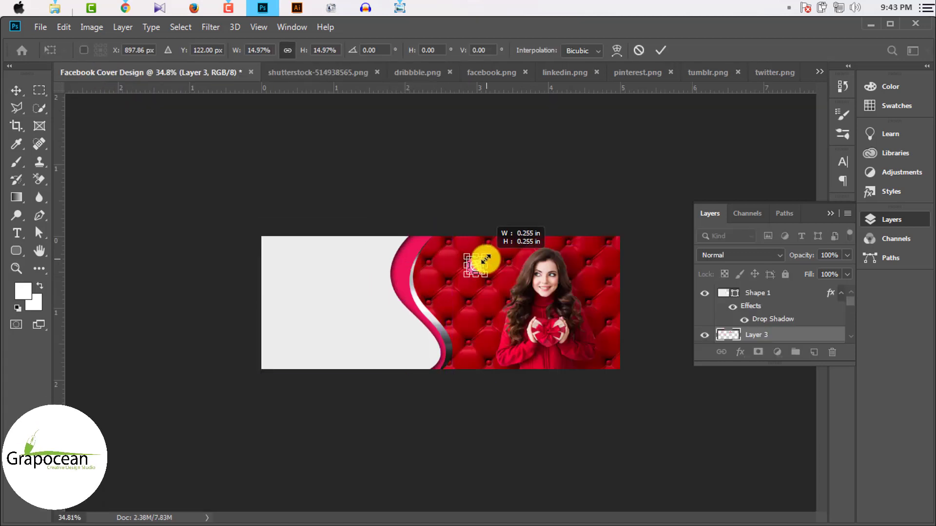
pyautogui.click(660, 50)
pyautogui.scroll(3, 434, 299)
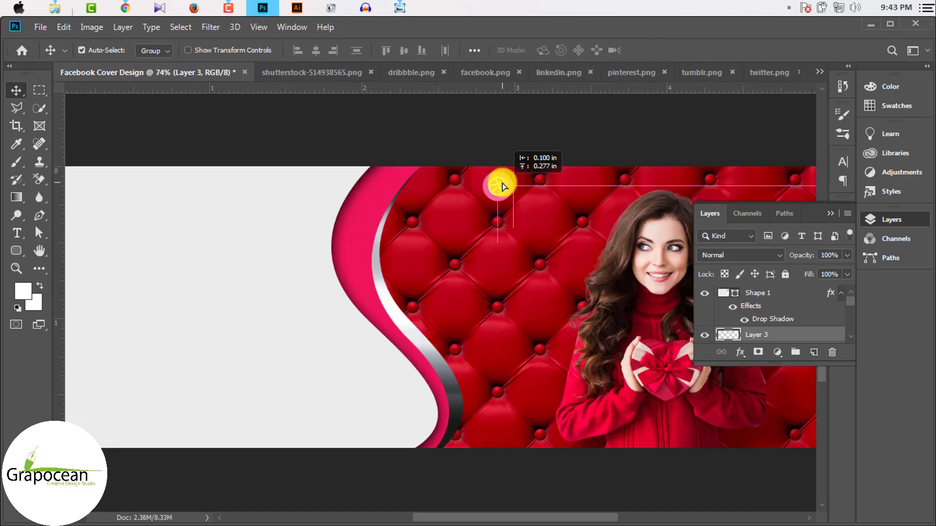
pyautogui.moveTo(502, 186)
pyautogui.mouseDown()
pyautogui.moveTo(489, 194)
pyautogui.moveTo(378, 194)
pyautogui.mouseUp()
pyautogui.scroll(2, 385, 195)
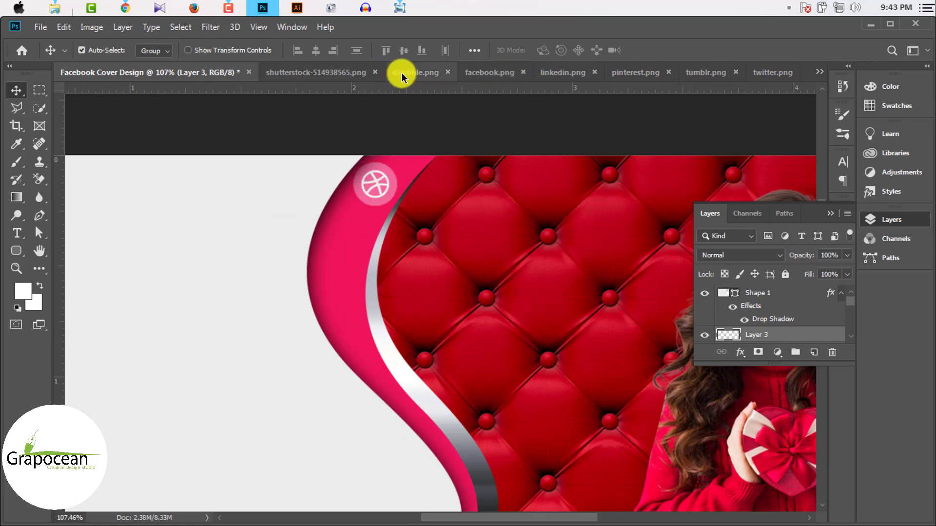
# - Copy the facebook icon into the cover, shrink it, and set it below the dribbble icon
pyautogui.click(497, 72)
pyautogui.moveTo(317, 219)
pyautogui.mouseDown()
pyautogui.moveTo(101, 72)
pyautogui.moveTo(366, 239)
pyautogui.mouseUp()
pyautogui.hotkey('ctrl', 't')
pyautogui.scroll(-3, 483, 241)
pyautogui.scroll(-2, 500, 258)
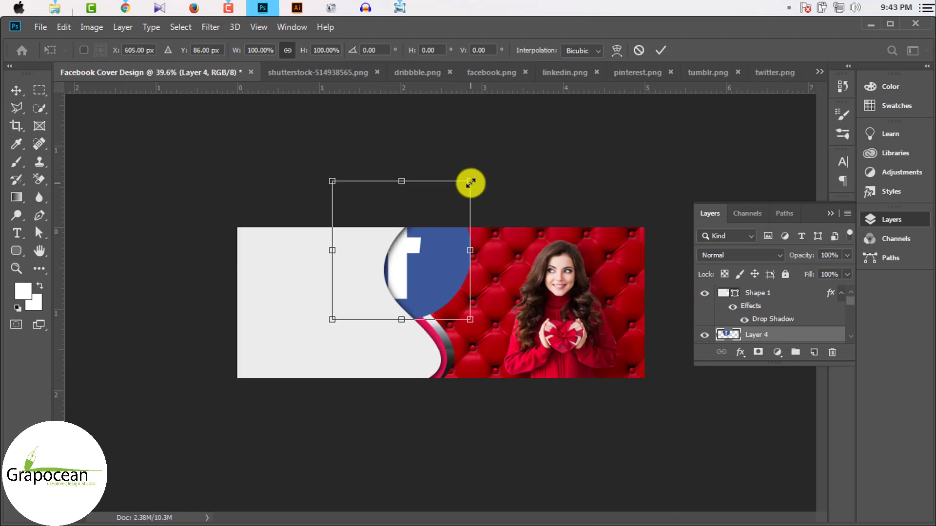
pyautogui.moveTo(468, 182)
pyautogui.mouseDown()
pyautogui.moveTo(424, 248)
pyautogui.moveTo(415, 247)
pyautogui.mouseUp()
pyautogui.scroll(2, 405, 239)
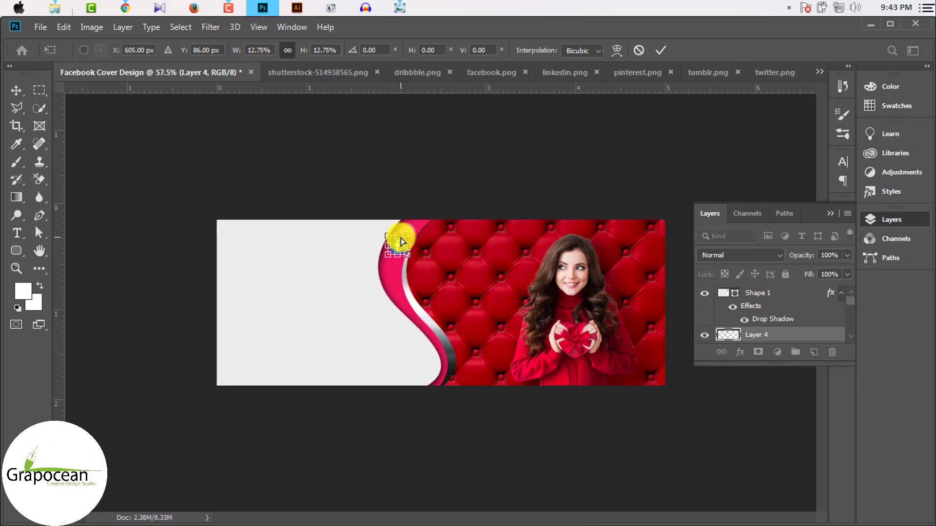
pyautogui.scroll(2, 395, 215)
pyautogui.moveTo(390, 197)
pyautogui.mouseDown()
pyautogui.moveTo(369, 202)
pyautogui.moveTo(379, 196)
pyautogui.mouseUp()
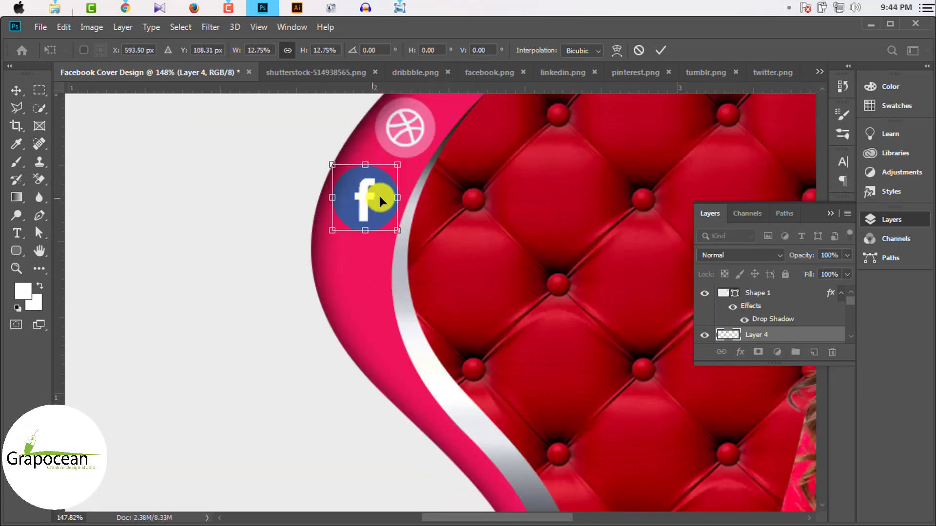
pyautogui.click(660, 51)
# - Bring the linkedin logo from its file into the cover and start resizing it
pyautogui.scroll(-1, 417, 239)
pyautogui.scroll(-1, 417, 239)
pyautogui.scroll(-2, 443, 235)
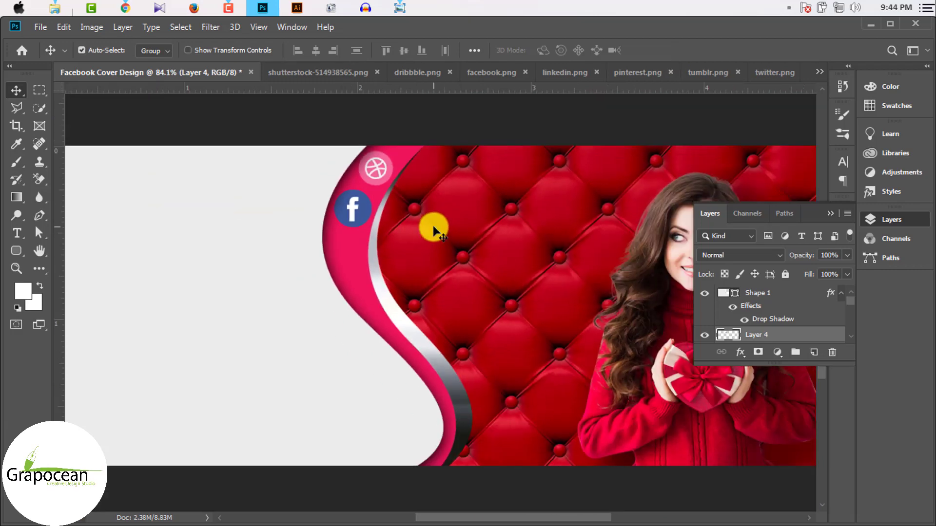
pyautogui.click(507, 73)
pyautogui.moveTo(464, 223)
pyautogui.mouseDown()
pyautogui.moveTo(128, 84)
pyautogui.moveTo(359, 260)
pyautogui.mouseUp()
pyautogui.hotkey('ctrl', 't')
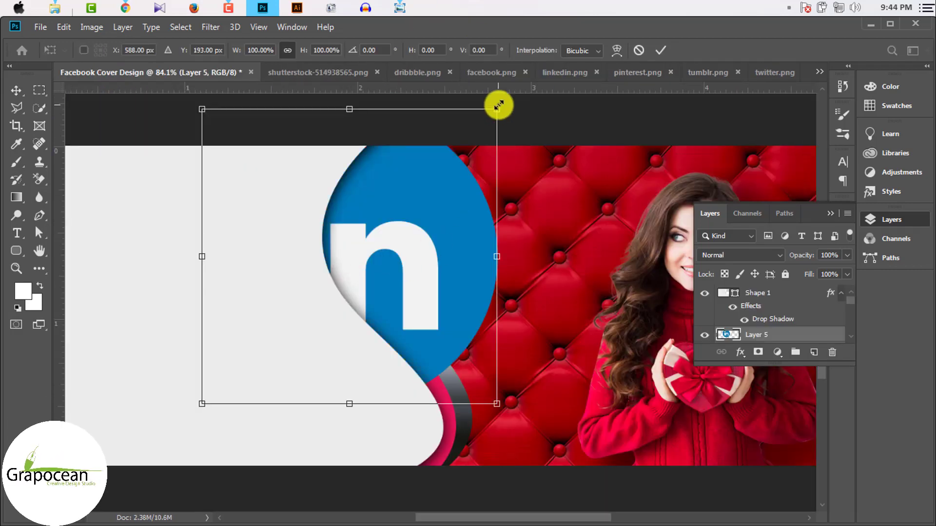
# - Shrink the LinkedIn logo to icon size below facebook, and nudge both icons onto the curve
pyautogui.moveTo(498, 105)
pyautogui.mouseDown()
pyautogui.moveTo(398, 257)
pyautogui.moveTo(341, 258)
pyautogui.moveTo(377, 226)
pyautogui.mouseUp()
pyautogui.scroll(2, 355, 262)
pyautogui.moveTo(355, 263); pyautogui.dragTo(353, 260)
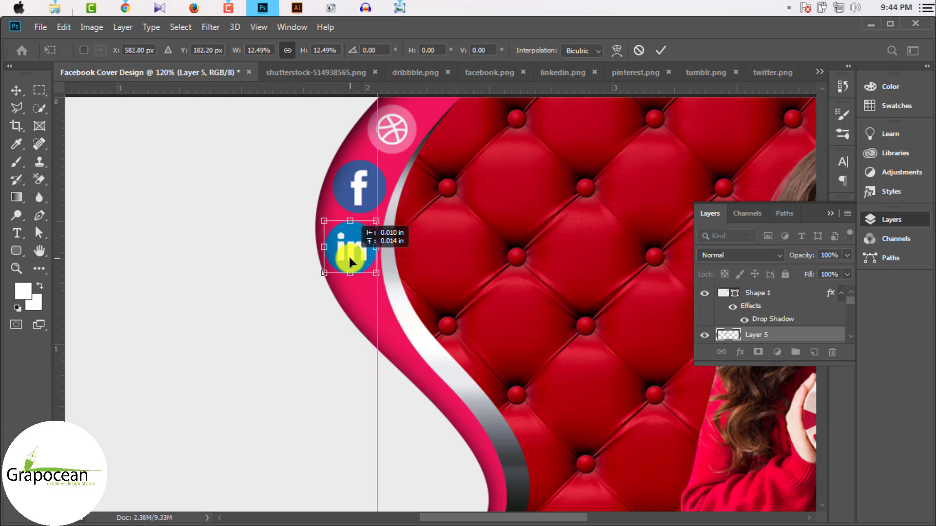
pyautogui.click(660, 52)
pyautogui.scroll(1, 374, 181)
pyautogui.moveTo(372, 174); pyautogui.dragTo(379, 182)
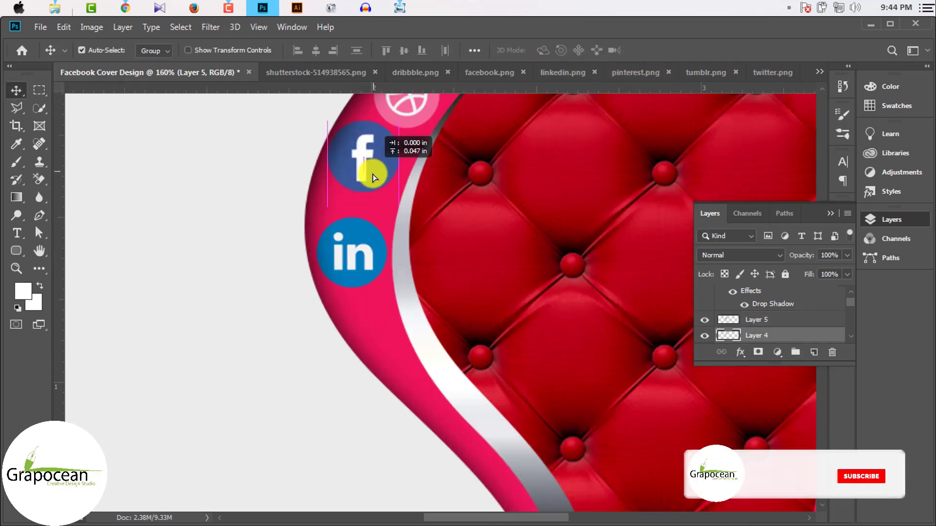
pyautogui.moveTo(367, 241); pyautogui.dragTo(388, 265)
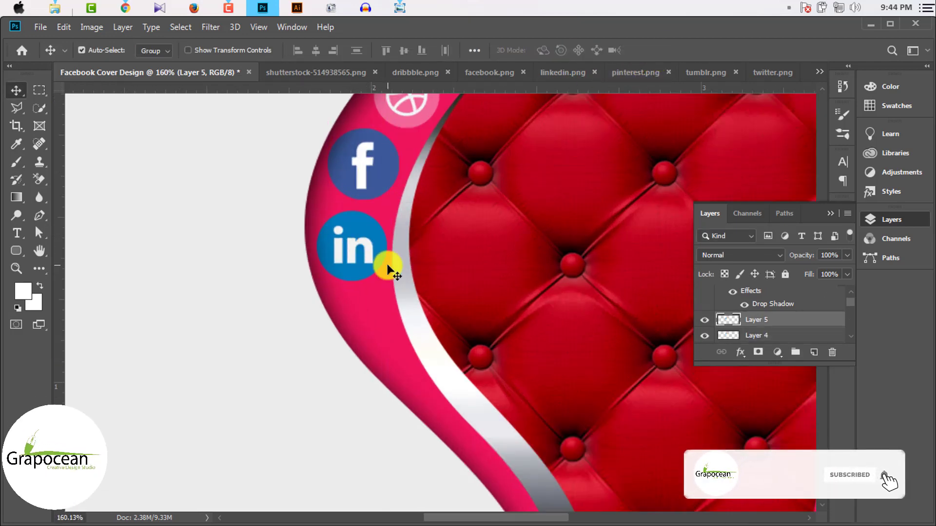
pyautogui.hotkey('ctrl', '0')
pyautogui.hotkey('ctrl', '1')
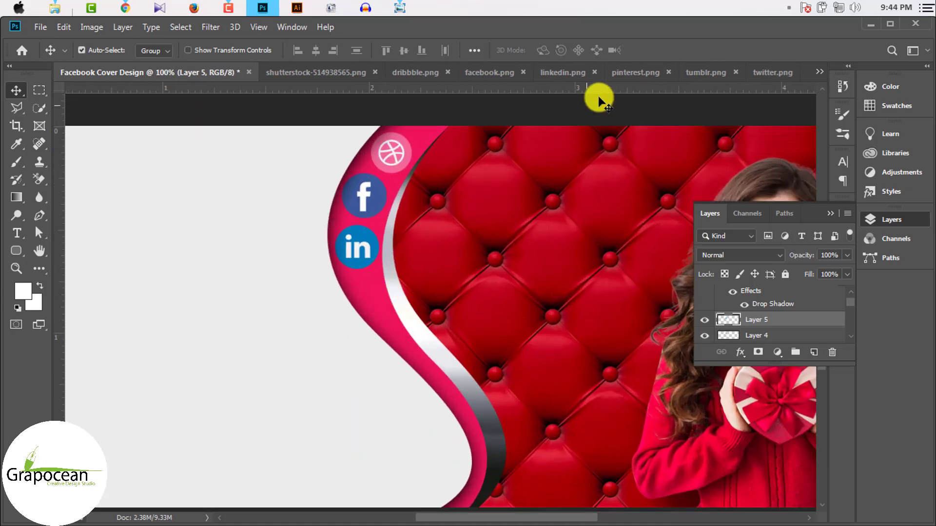
# - Copy the Pinterest logo into the cover and shrink it to a small icon under LinkedIn
pyautogui.click(565, 72)
pyautogui.click(642, 86)
pyautogui.moveTo(411, 168)
pyautogui.mouseDown()
pyautogui.moveTo(396, 322)
pyautogui.moveTo(382, 315)
pyautogui.mouseUp()
pyautogui.hotkey('ctrl', 't')
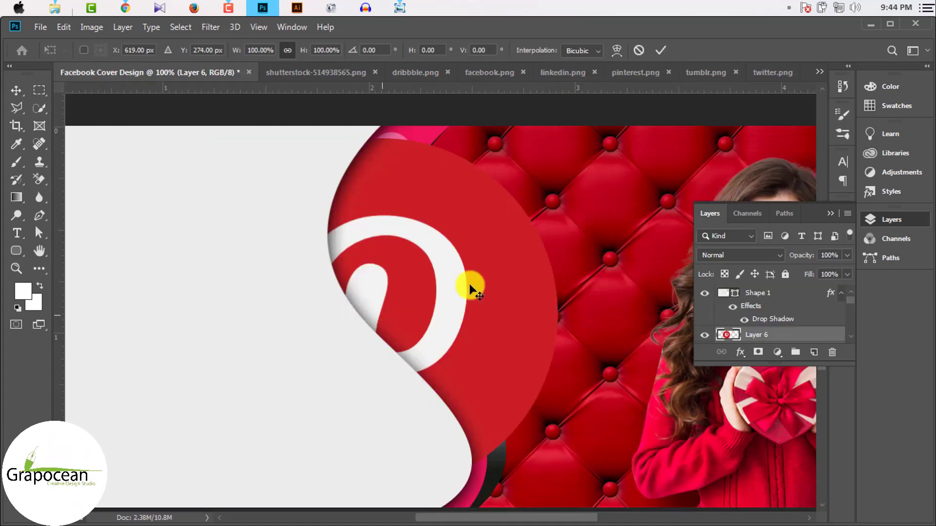
pyautogui.moveTo(557, 136)
pyautogui.mouseDown()
pyautogui.moveTo(418, 307)
pyautogui.moveTo(367, 304)
pyautogui.moveTo(384, 315)
pyautogui.mouseUp()
pyautogui.scroll(1, 386, 326)
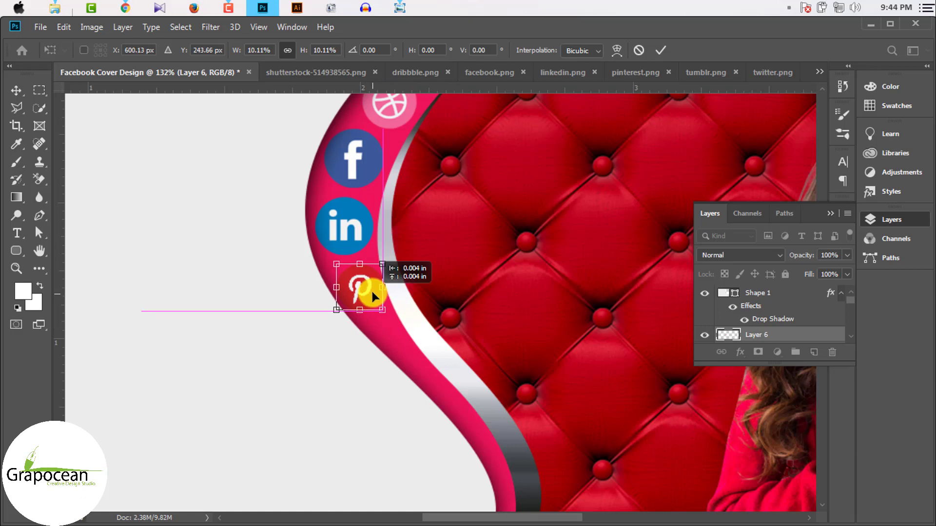
pyautogui.click(660, 51)
pyautogui.scroll(-3, 524, 196)
pyautogui.scroll(-1, 469, 215)
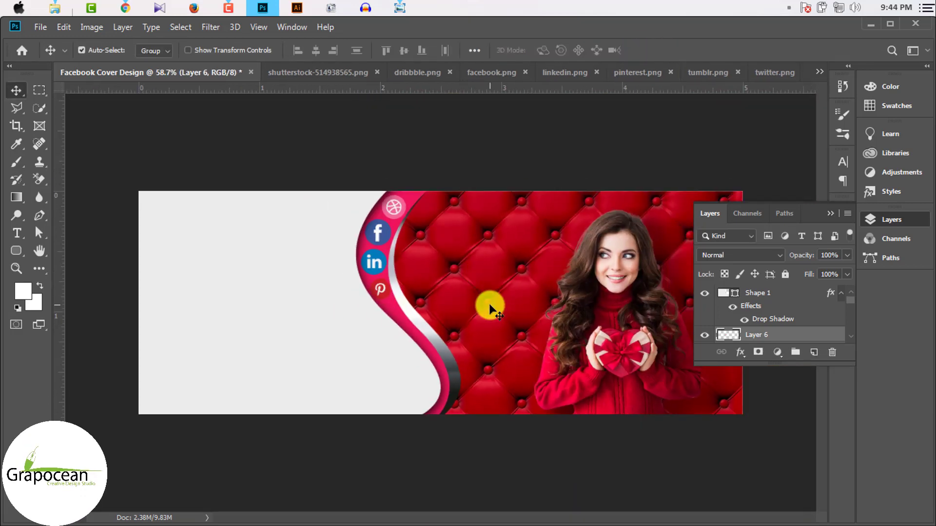
pyautogui.scroll(-1, 491, 307)
pyautogui.scroll(1, 483, 344)
pyautogui.scroll(-1, 476, 340)
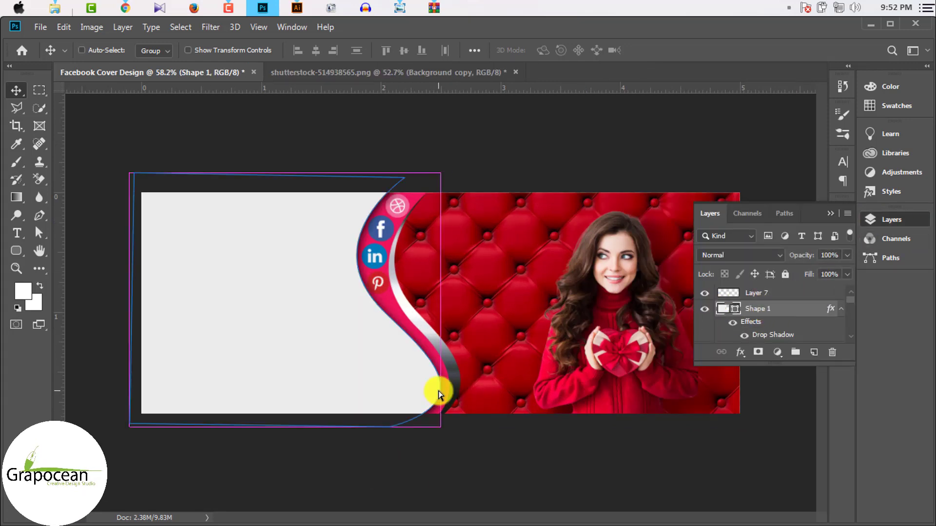
# - Drag a Pen-tool direction handle on Shape 1's lower segment to reshape the band's bottom bend
pyautogui.scroll(3, 472, 379)
pyautogui.moveTo(409, 407)
pyautogui.mouseDown()
pyautogui.moveTo(508, 427)
pyautogui.moveTo(471, 431)
pyautogui.moveTo(517, 433)
pyautogui.moveTo(437, 405)
pyautogui.mouseUp()
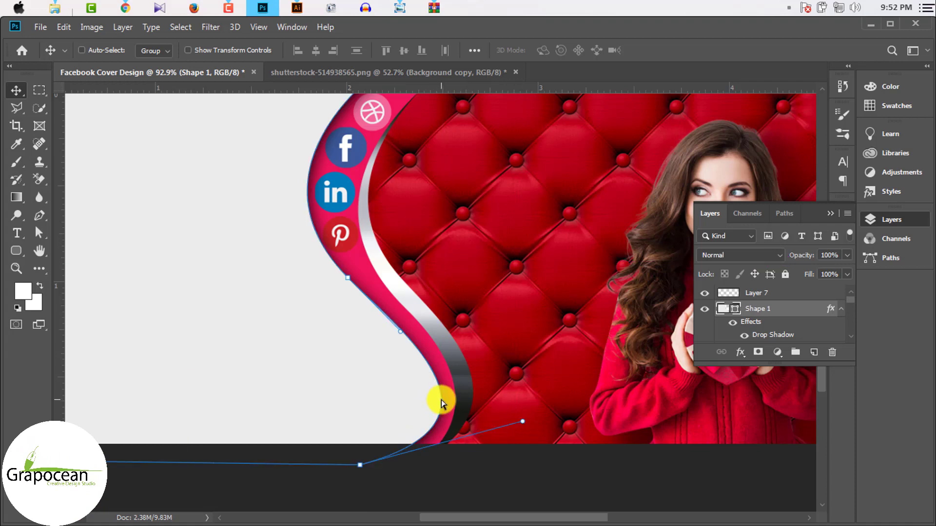
pyautogui.click(39, 215)
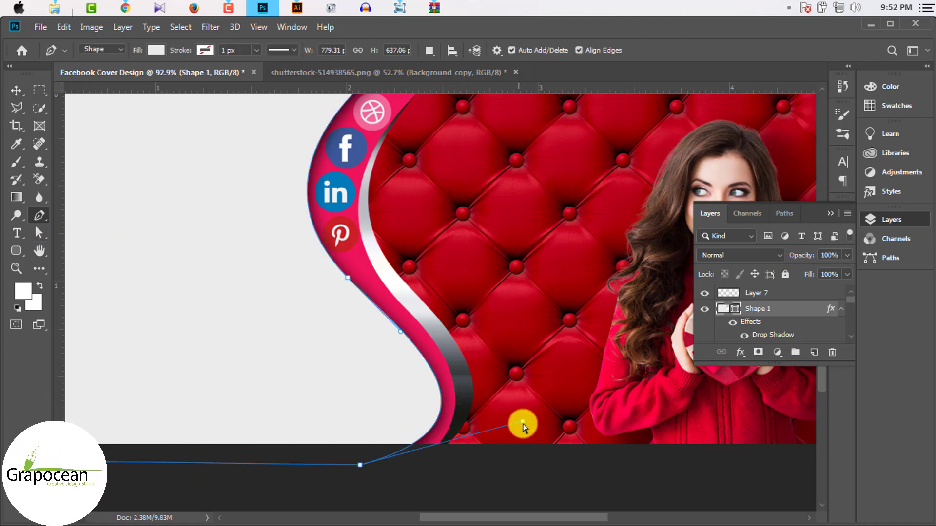
pyautogui.moveTo(513, 422); pyautogui.dragTo(501, 423)
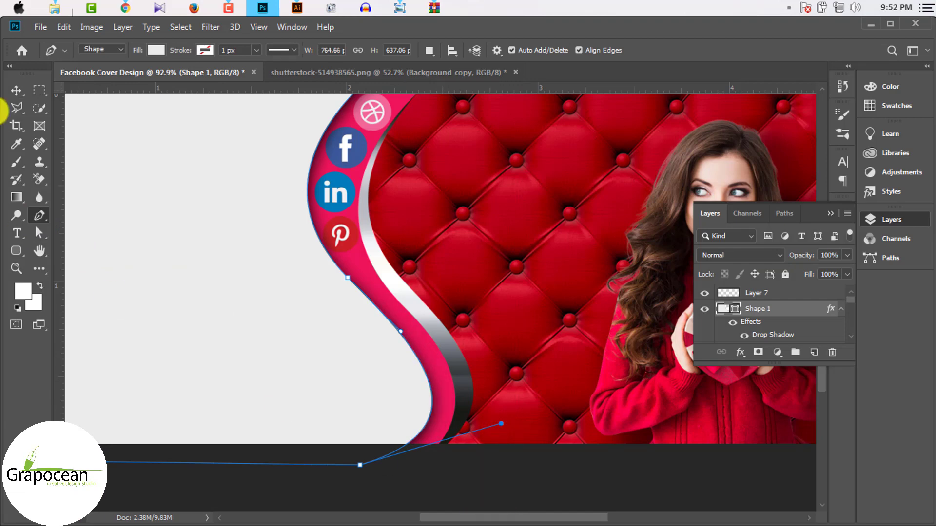
pyautogui.click(16, 90)
# - Line up the LinkedIn and top social icons evenly along the pink curve
pyautogui.hotkey('ctrl', '-')
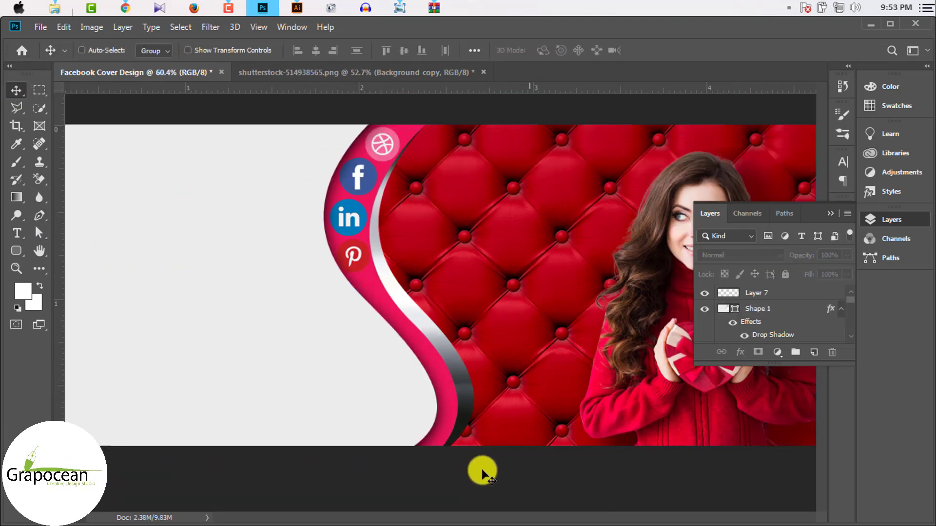
pyautogui.hotkey('ctrl', '-')
pyautogui.hotkey('ctrl', '-')
pyautogui.hotkey('ctrl', '-')
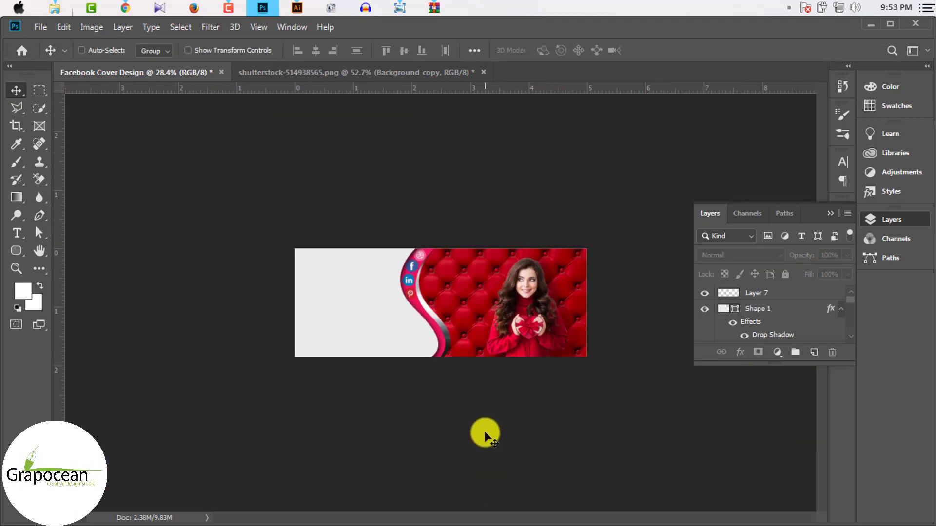
pyautogui.hotkey('ctrl', '+')
pyautogui.moveTo(418, 375); pyautogui.dragTo(413, 375)
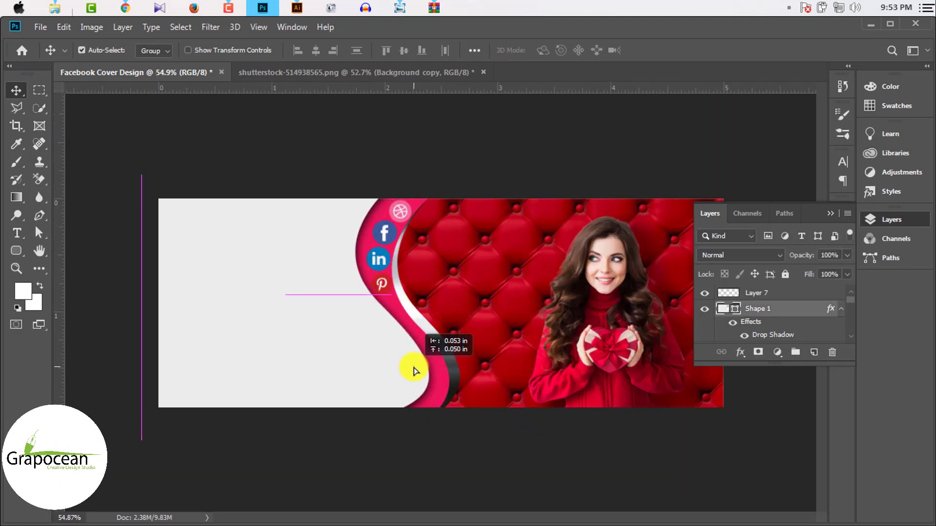
pyautogui.hotkey('ctrl', '-')
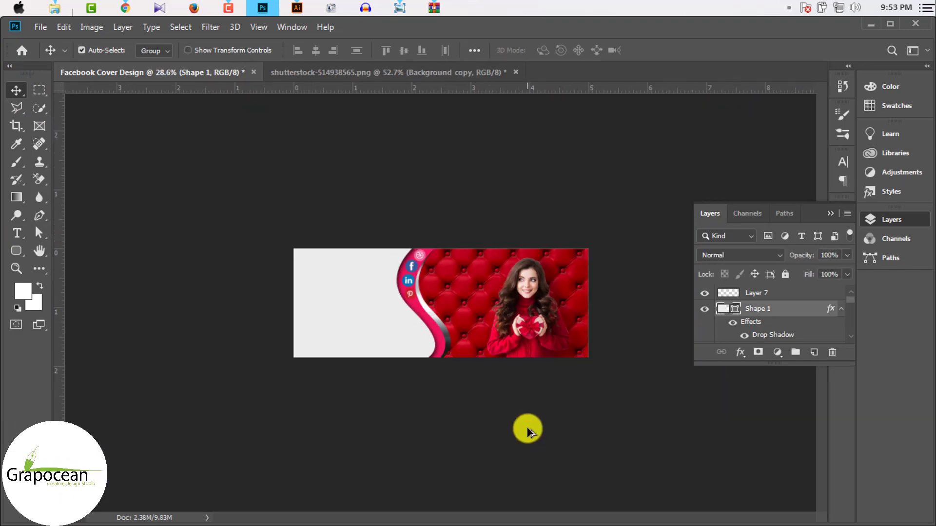
pyautogui.hotkey('ctrl', '-')
pyautogui.hotkey('ctrl', '+')
pyautogui.hotkey('ctrl', '+')
pyautogui.hotkey('ctrl', '+')
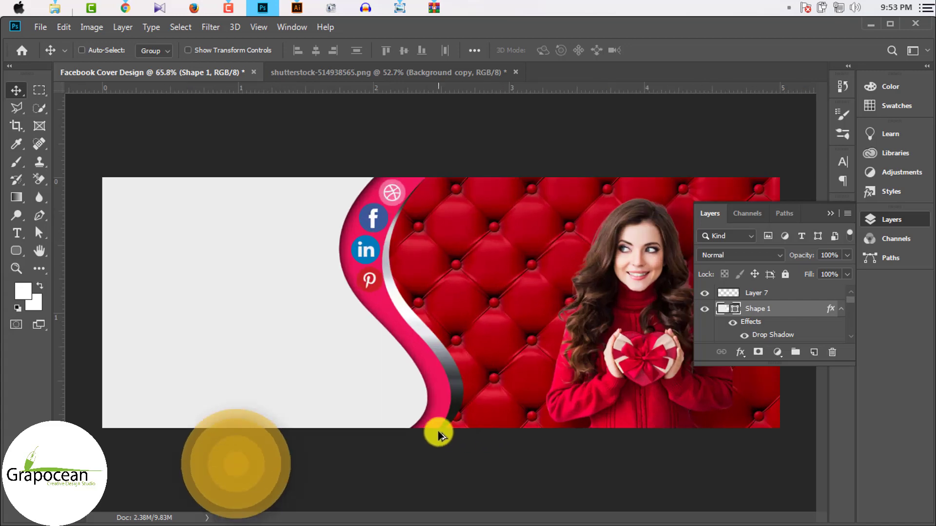
pyautogui.hotkey('ctrl', '+')
pyautogui.hotkey('ctrl', '-')
pyautogui.hotkey('ctrl', '-')
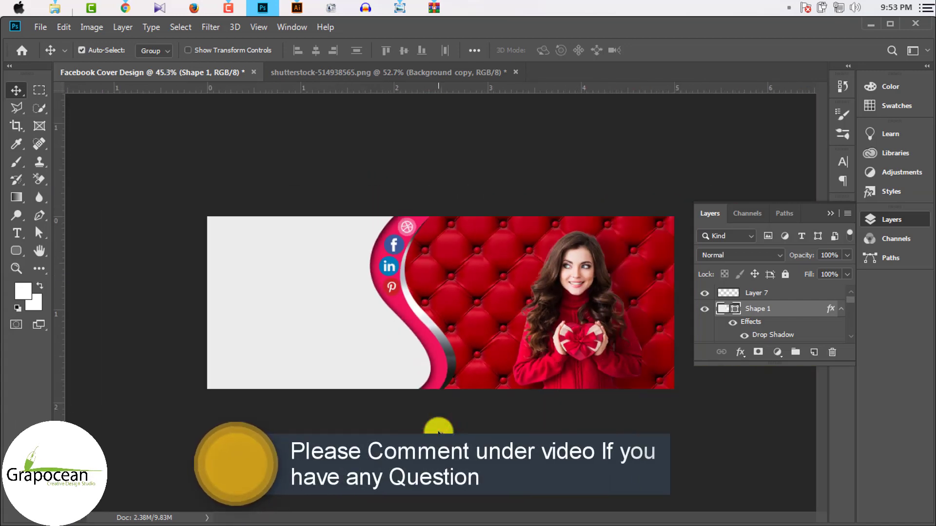
pyautogui.hotkey('ctrl', '+')
pyautogui.hotkey('ctrl', '+')
pyautogui.hotkey('ctrl', '+')
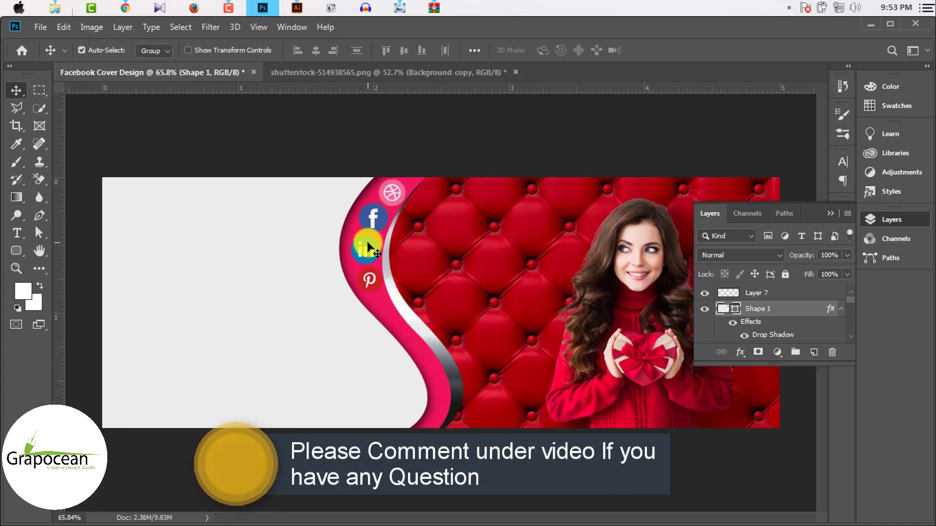
pyautogui.moveTo(369, 246); pyautogui.dragTo(381, 219)
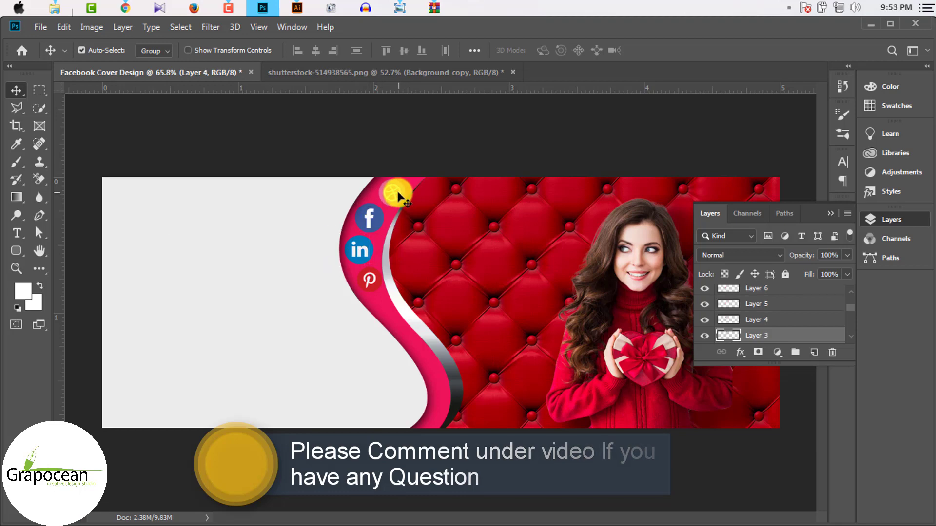
pyautogui.moveTo(369, 280); pyautogui.dragTo(355, 282)
pyautogui.hotkey('ctrl', '+')
pyautogui.moveTo(340, 226); pyautogui.dragTo(347, 233)
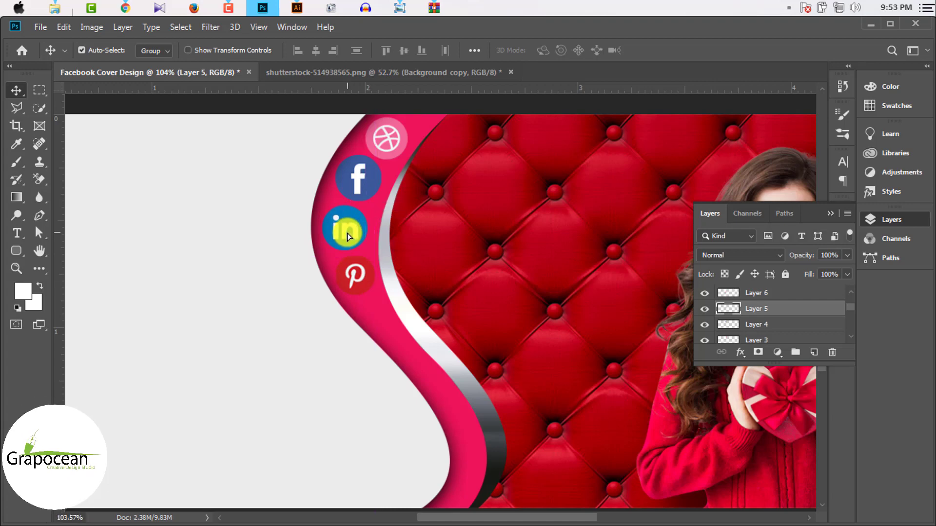
pyautogui.hotkey('ctrl', '0')
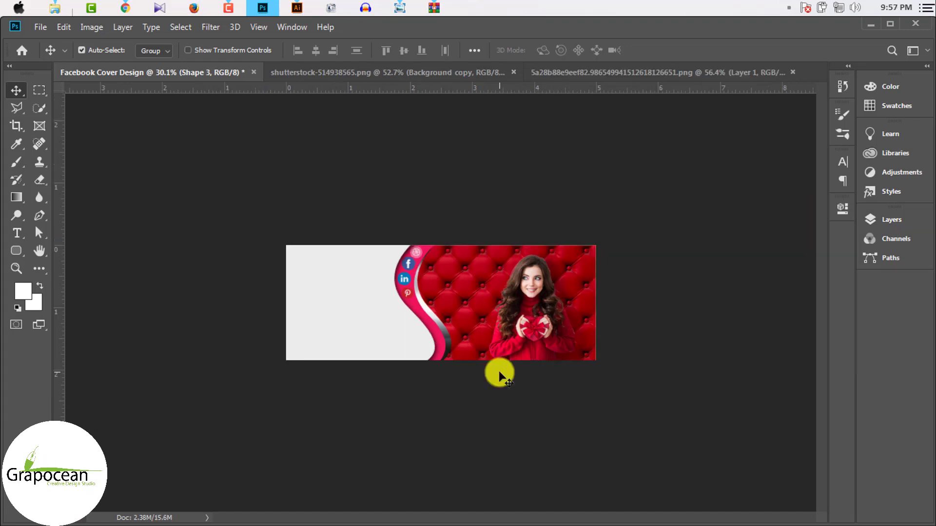
# - Switch to Illustrator showing the tree artwork 14107-NPBTKY.ai
pyautogui.click(298, 10)
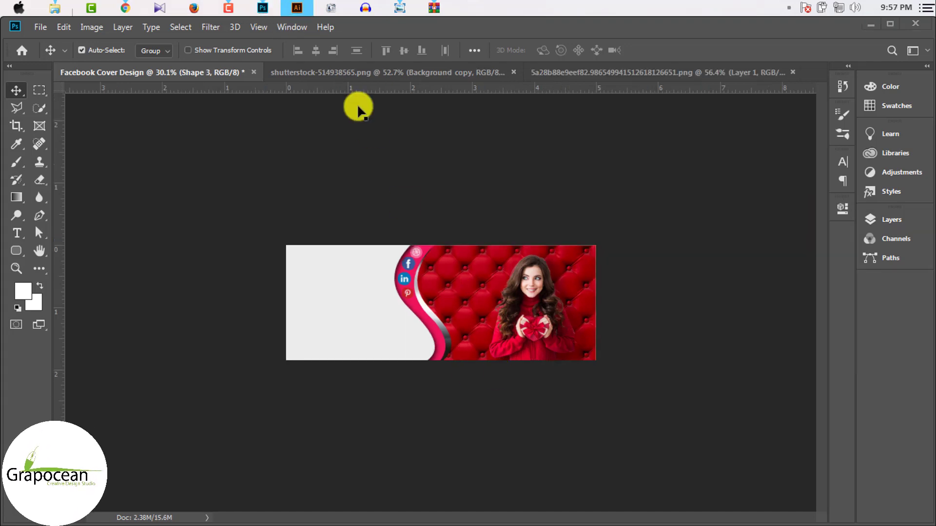
pyautogui.click(225, 8)
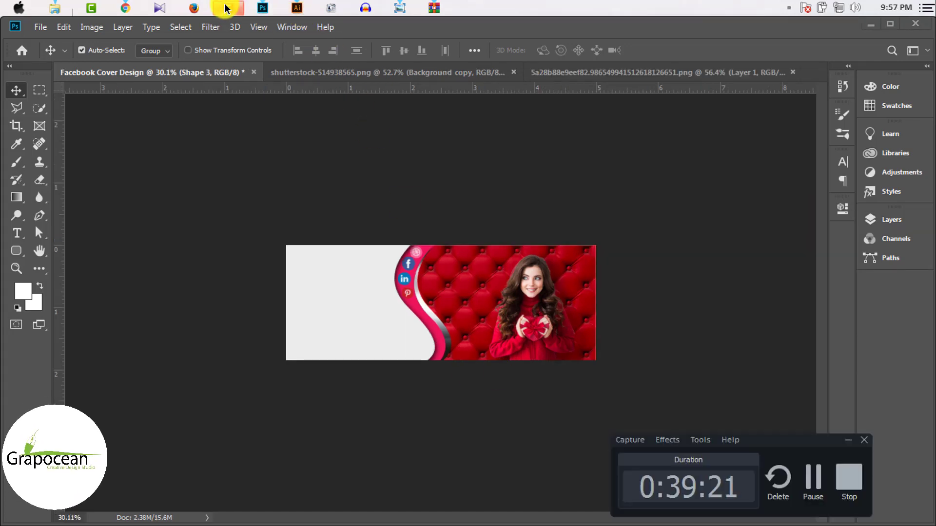
pyautogui.click(226, 9)
pyautogui.click(298, 9)
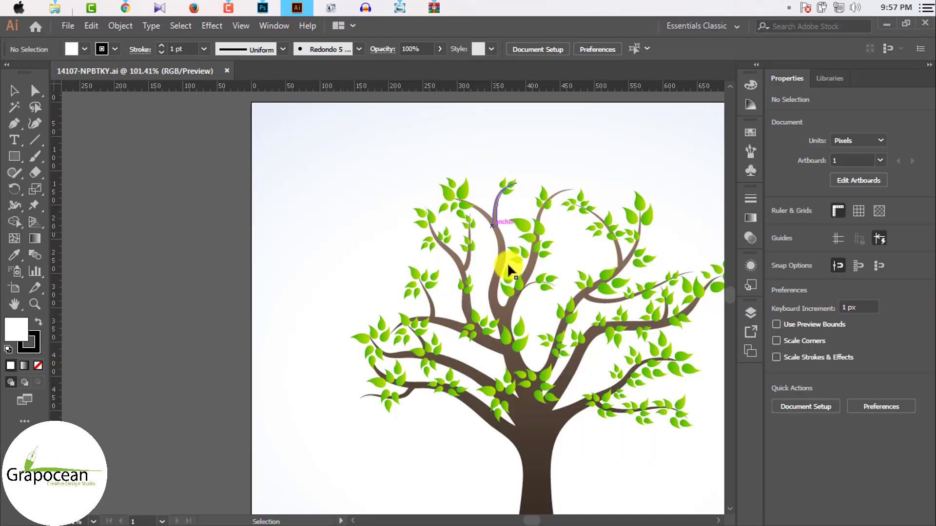
# - Ungroup the tree artwork repeatedly, including its upper tree group
pyautogui.rightClick(465, 211)
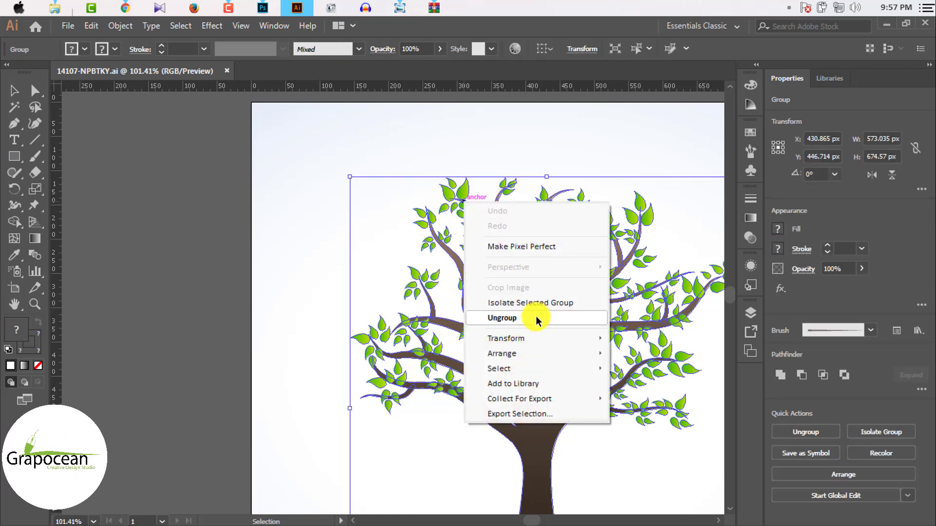
pyautogui.click(506, 318)
pyautogui.rightClick(454, 198)
pyautogui.click(506, 307)
pyautogui.rightClick(459, 210)
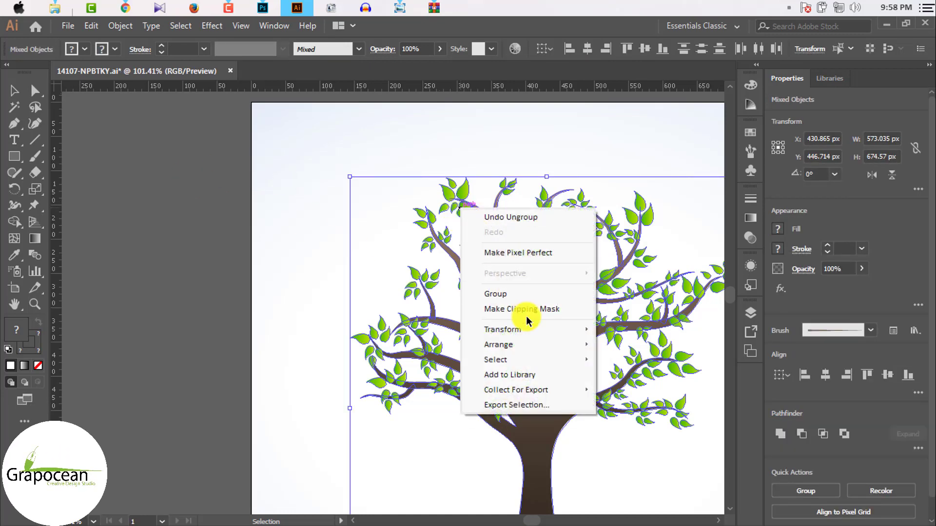
pyautogui.click(265, 252)
pyautogui.click(460, 195)
pyautogui.rightClick(459, 195)
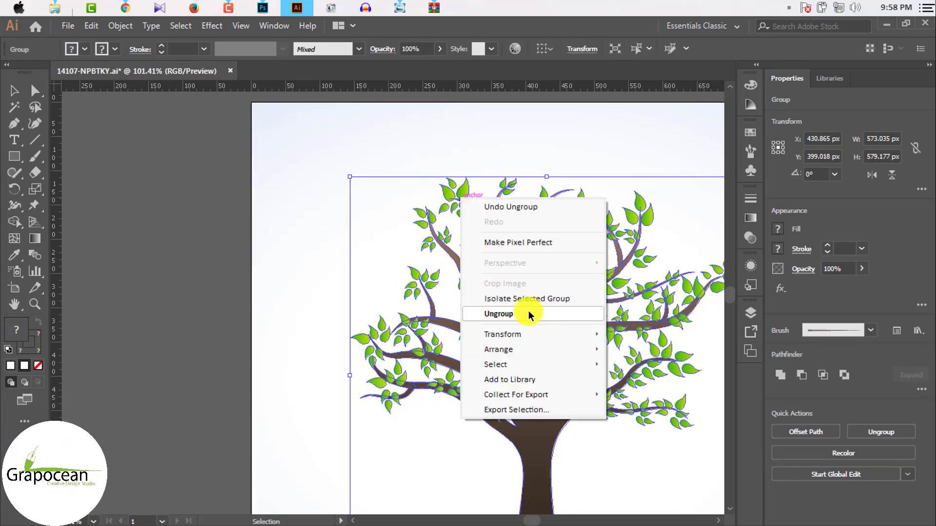
pyautogui.click(530, 316)
pyautogui.click(230, 205)
pyautogui.click(458, 195)
pyautogui.rightClick(457, 195)
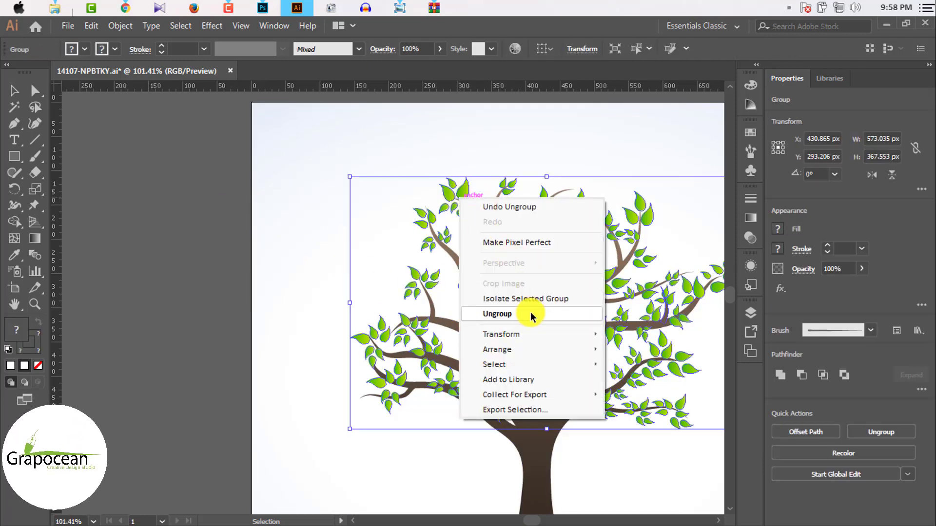
pyautogui.click(530, 316)
pyautogui.click(278, 246)
# - Pull a treetop leaf cluster onto the pasteboard, ungroup it, and delete extra leaves to keep two
pyautogui.click(462, 196)
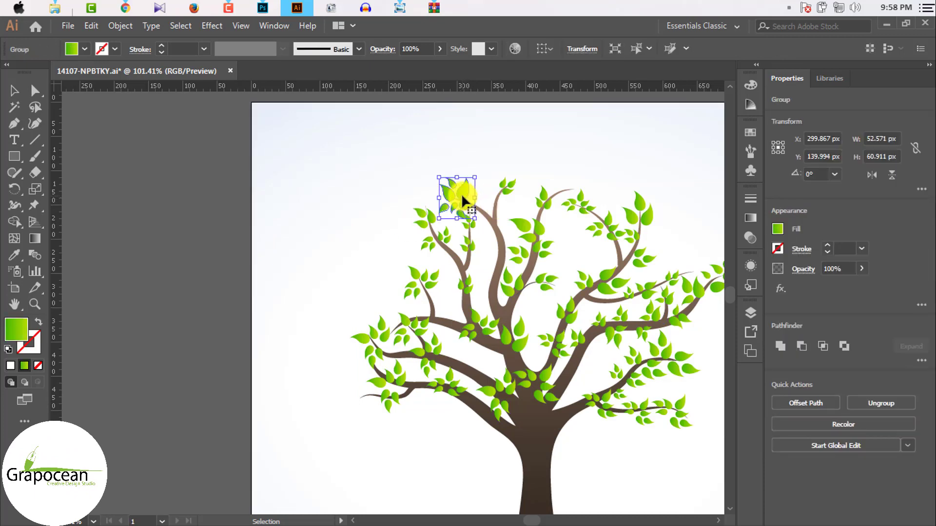
pyautogui.moveTo(461, 194); pyautogui.dragTo(166, 190)
pyautogui.rightClick(166, 191)
pyautogui.click(205, 304)
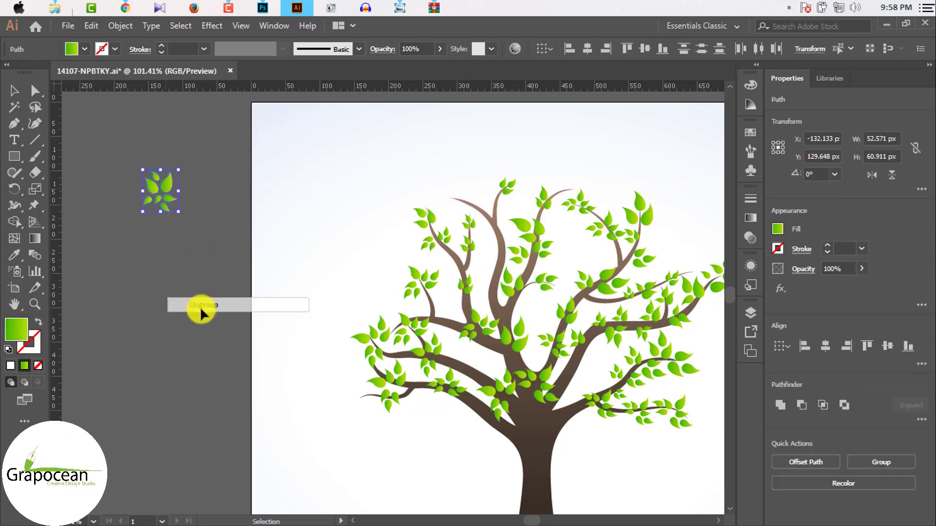
pyautogui.click(191, 234)
pyautogui.click(132, 200)
pyautogui.press('Delete')
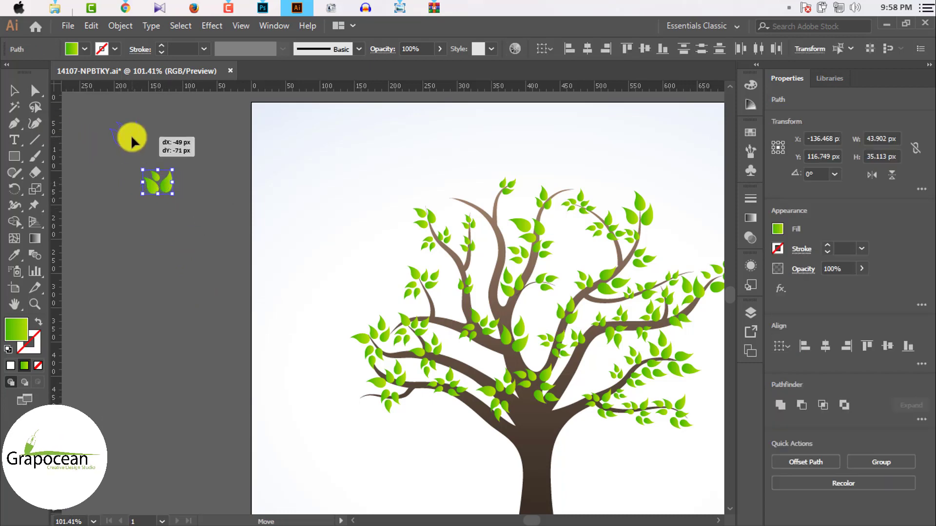
pyautogui.moveTo(158, 187)
pyautogui.mouseDown()
pyautogui.moveTo(268, 6)
pyautogui.moveTo(362, 299)
pyautogui.mouseUp()
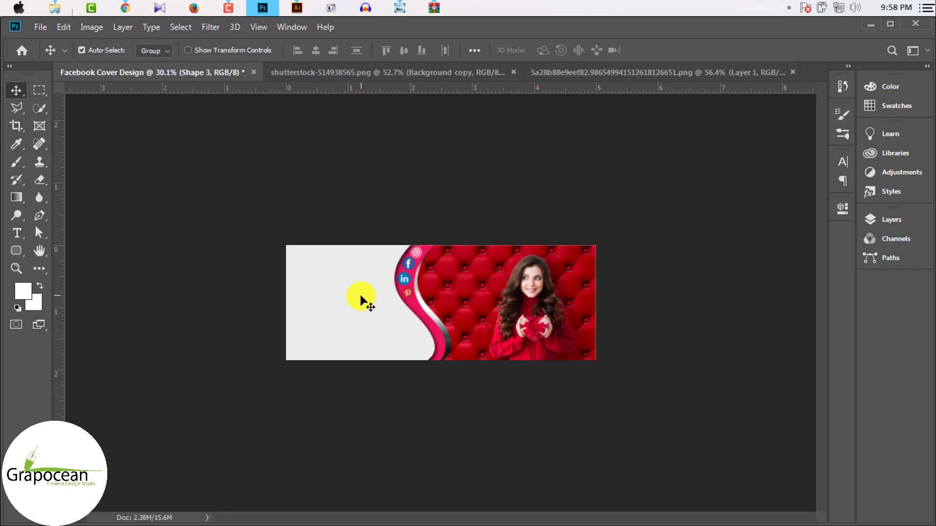
# - Drop the two-leaf sprig into the cover, reorder its layer, and move it onto the light left panel
pyautogui.moveTo(361, 299); pyautogui.dragTo(361, 299)
pyautogui.click(890, 219)
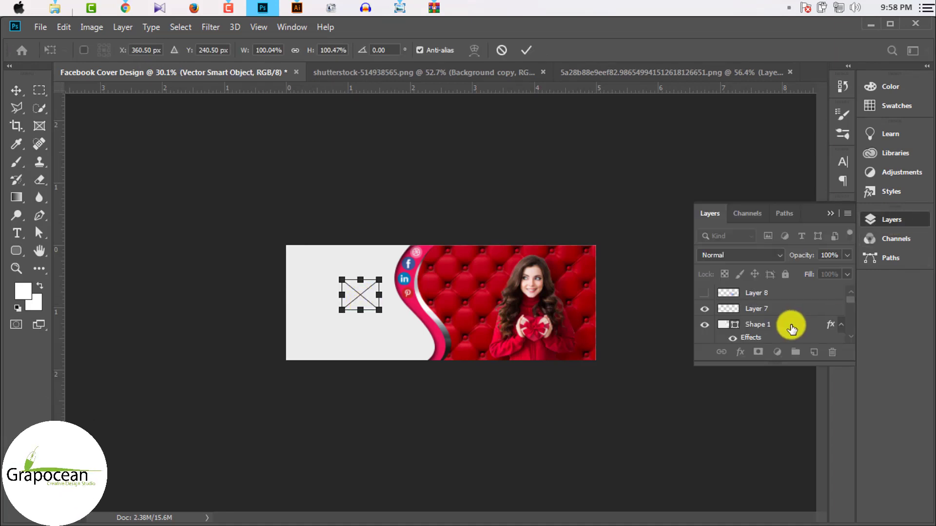
pyautogui.moveTo(779, 321); pyautogui.dragTo(759, 288)
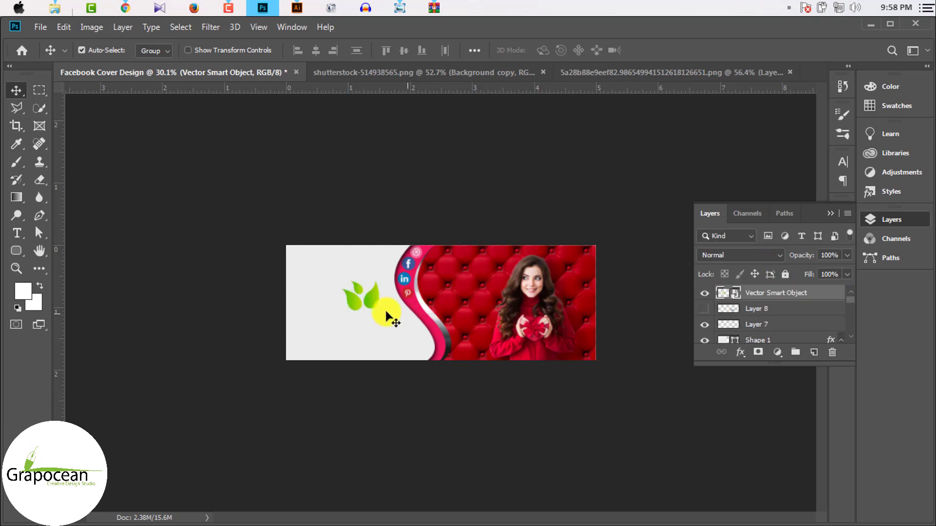
pyautogui.scroll(2, 375, 307)
pyautogui.moveTo(366, 299); pyautogui.dragTo(306, 280)
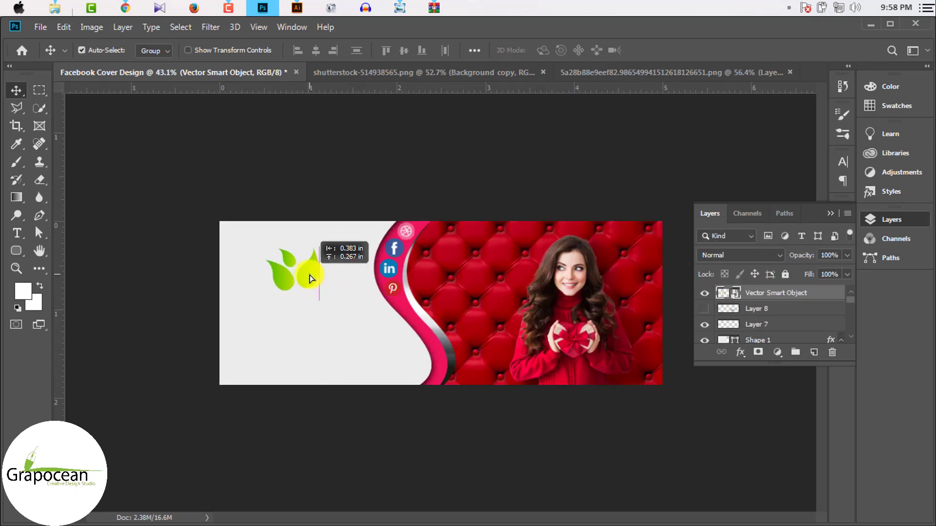
pyautogui.rightClick(769, 288)
# - Turn on Gradient Overlay for the leaf logo and try a few gradient presets
pyautogui.click(647, 35)
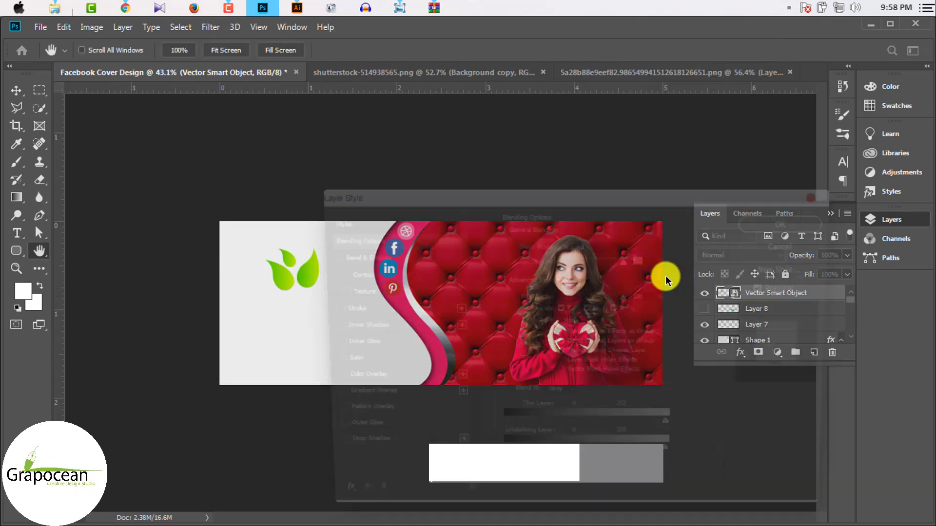
pyautogui.click(355, 399)
pyautogui.moveTo(488, 193); pyautogui.dragTo(759, 205)
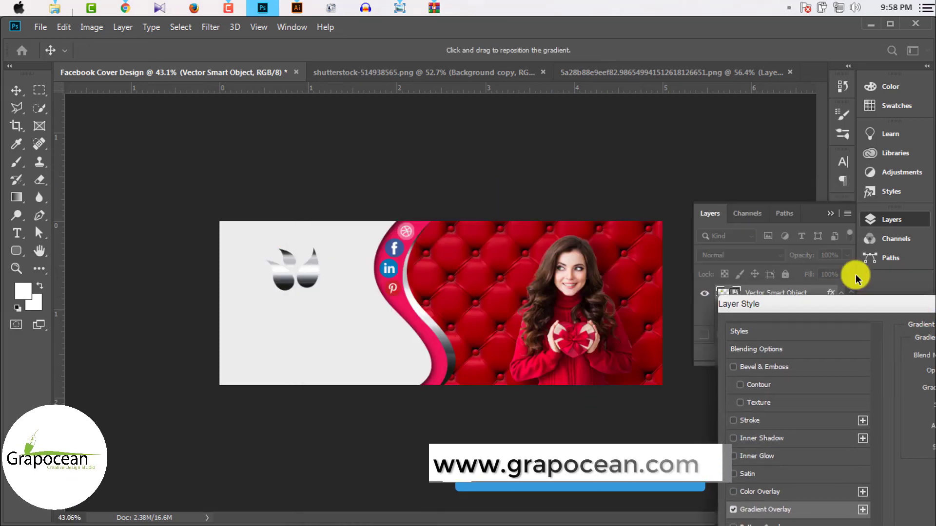
pyautogui.click(897, 289)
pyautogui.scroll(5, 857, 349)
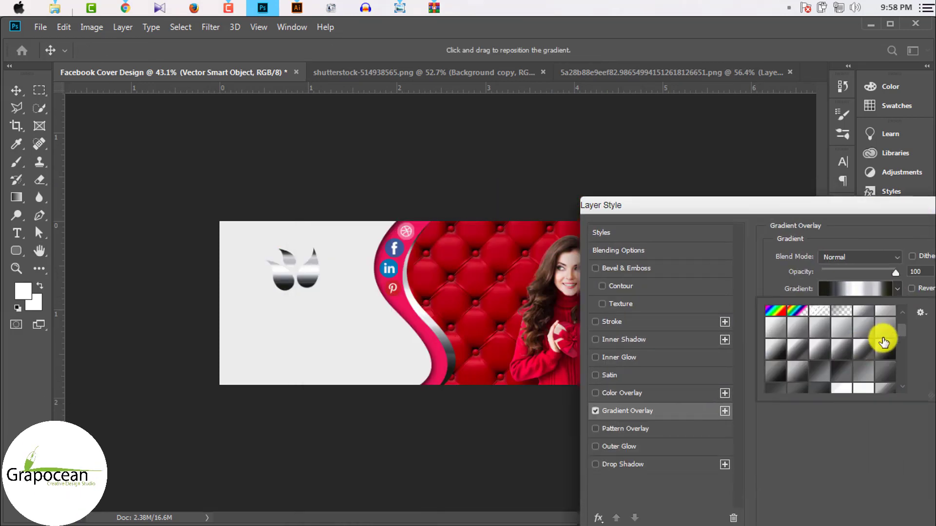
pyautogui.click(797, 339)
pyautogui.scroll(-5, 833, 361)
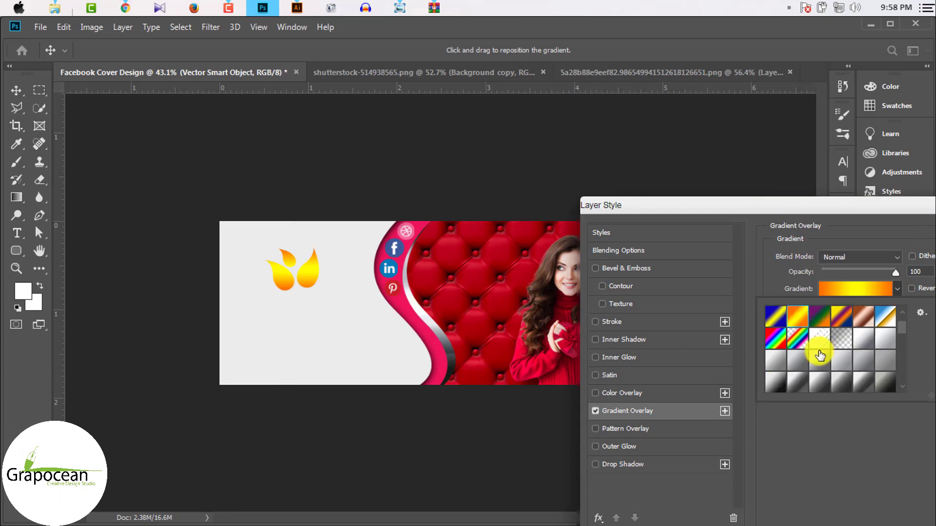
pyautogui.scroll(-5, 837, 366)
pyautogui.click(871, 368)
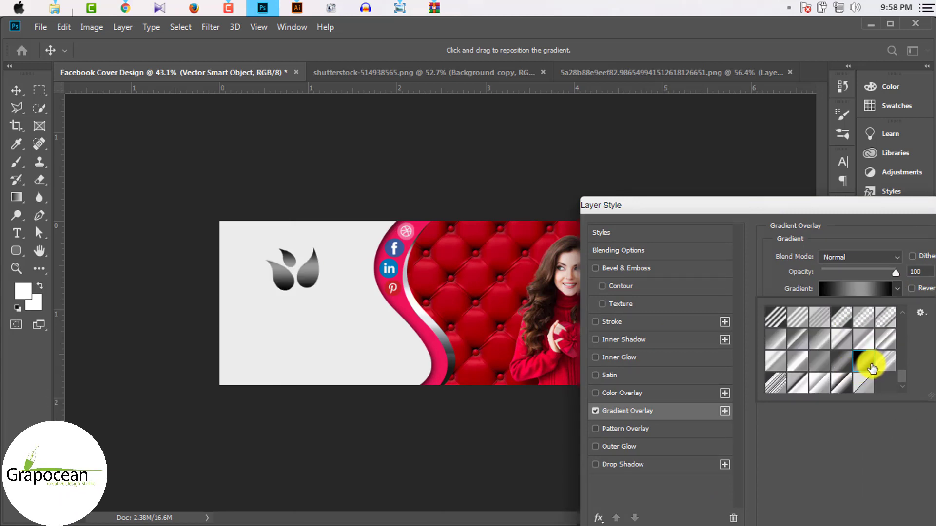
# - Set gradient stops to sampled pink, light pink ff99ba and deep pink ed145b, then reposition it
pyautogui.click(897, 289)
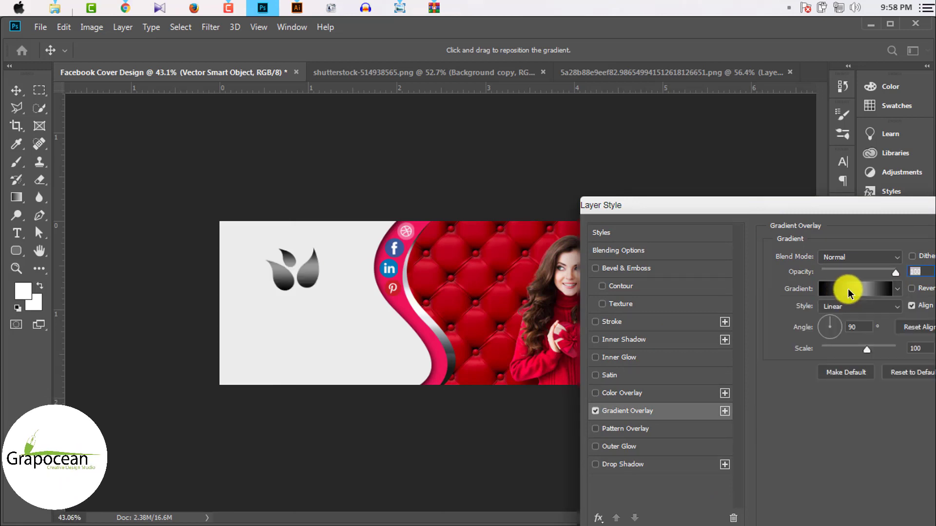
pyautogui.doubleClick(556, 389)
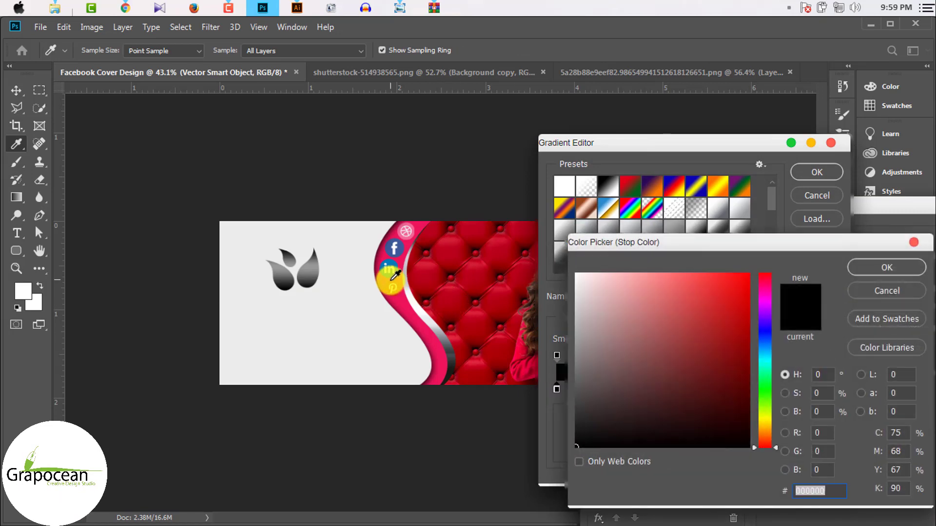
pyautogui.click(404, 309)
pyautogui.click(891, 272)
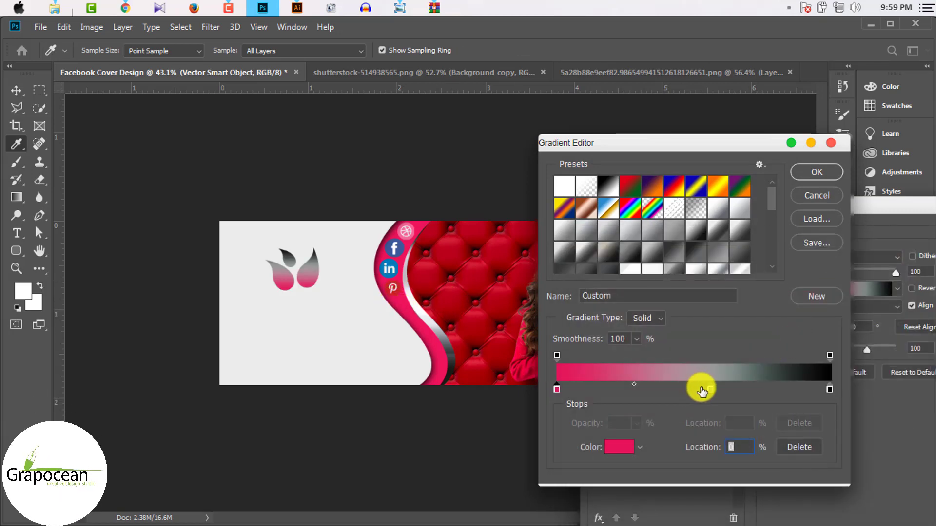
pyautogui.doubleClick(710, 389)
pyautogui.click(425, 338)
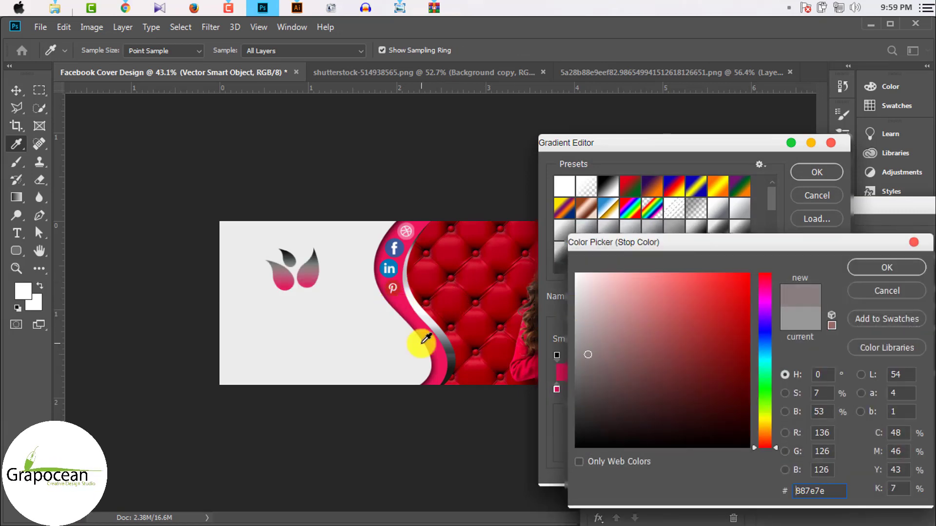
pyautogui.moveTo(730, 305)
pyautogui.mouseDown()
pyautogui.moveTo(728, 274)
pyautogui.moveTo(694, 263)
pyautogui.mouseUp()
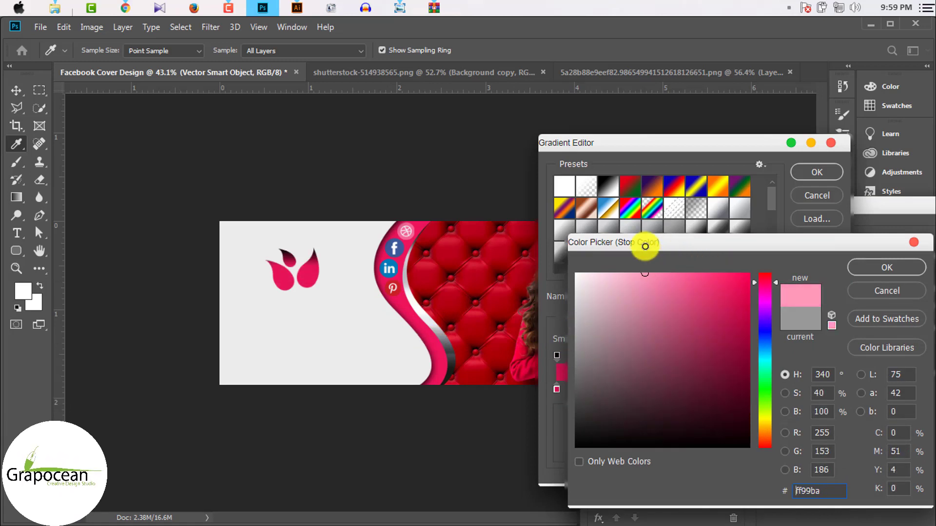
pyautogui.click(887, 268)
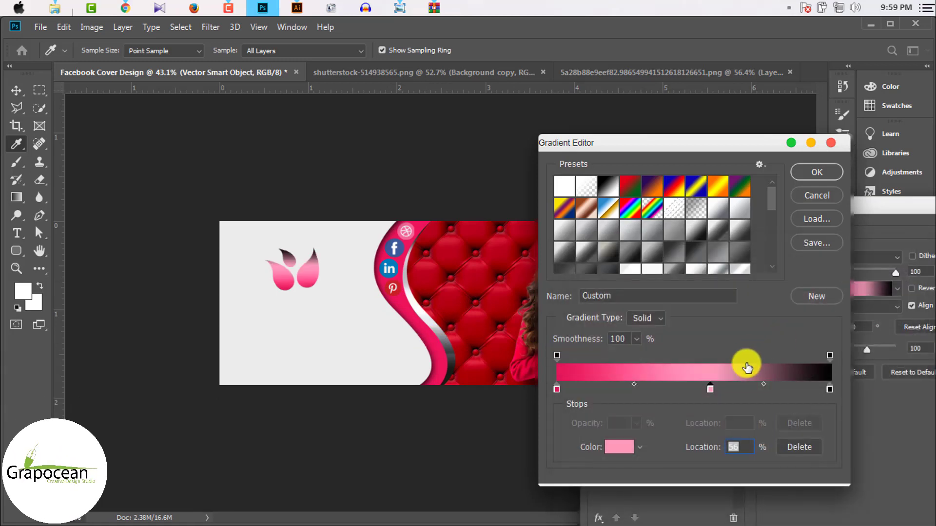
pyautogui.doubleClick(830, 390)
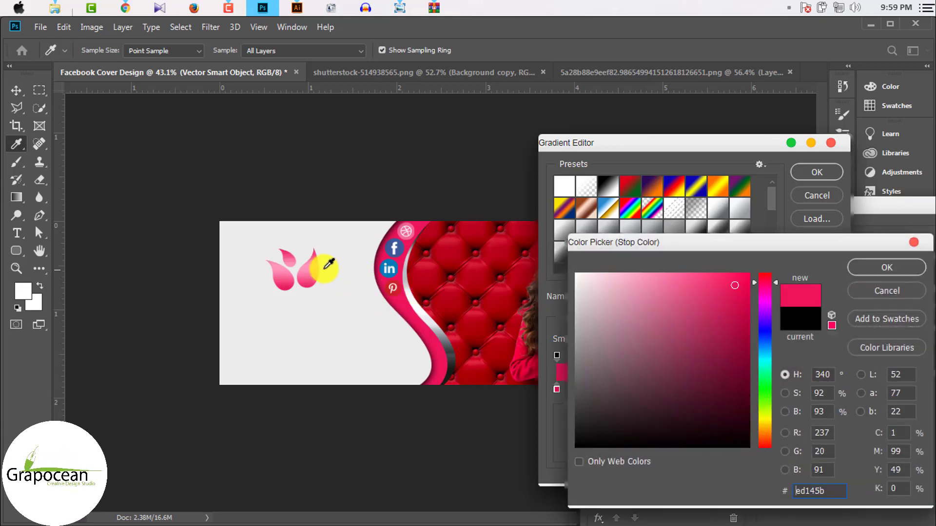
pyautogui.click(886, 268)
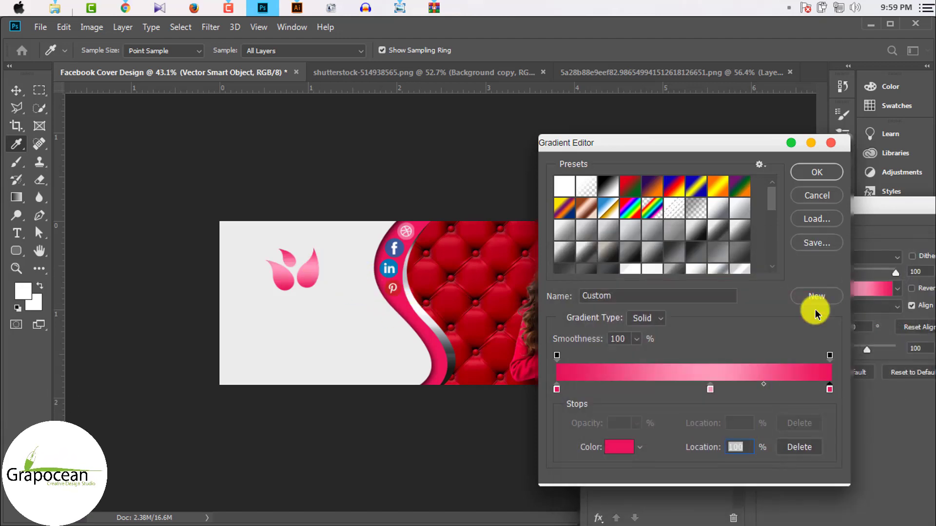
pyautogui.click(816, 172)
pyautogui.moveTo(309, 293); pyautogui.dragTo(729, 191)
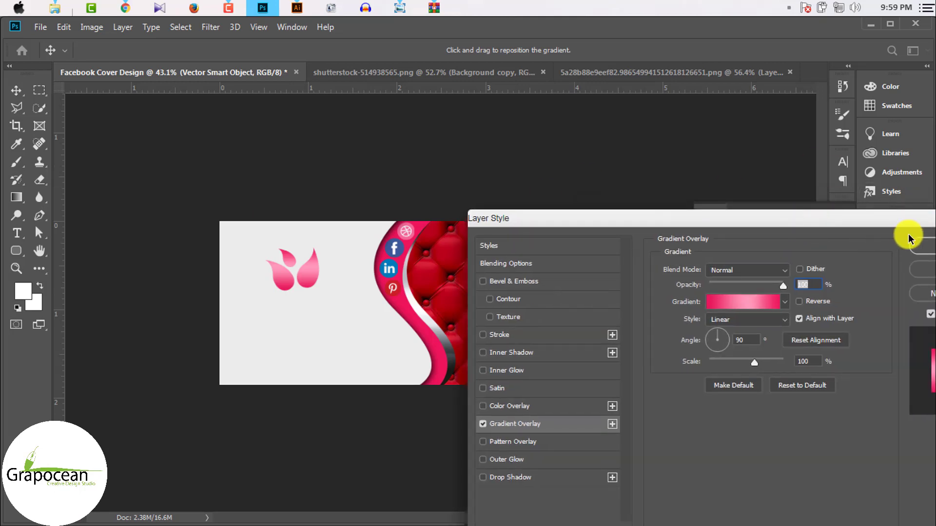
pyautogui.moveTo(885, 207); pyautogui.dragTo(668, 236)
# - Apply the gradient style, then enlarge the leaf logo and move it up-left
pyautogui.press('Return')
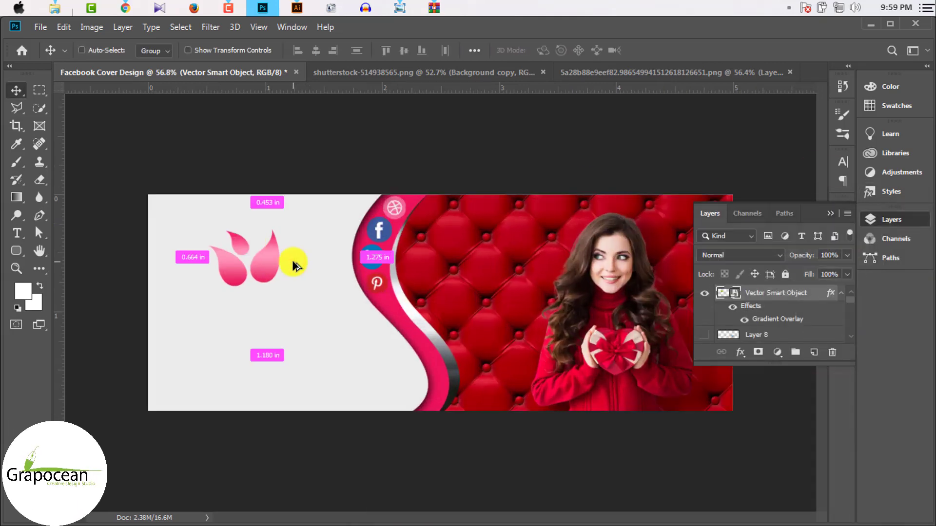
pyautogui.moveTo(272, 278); pyautogui.dragTo(264, 255)
pyautogui.hotkey('ctrl', 't')
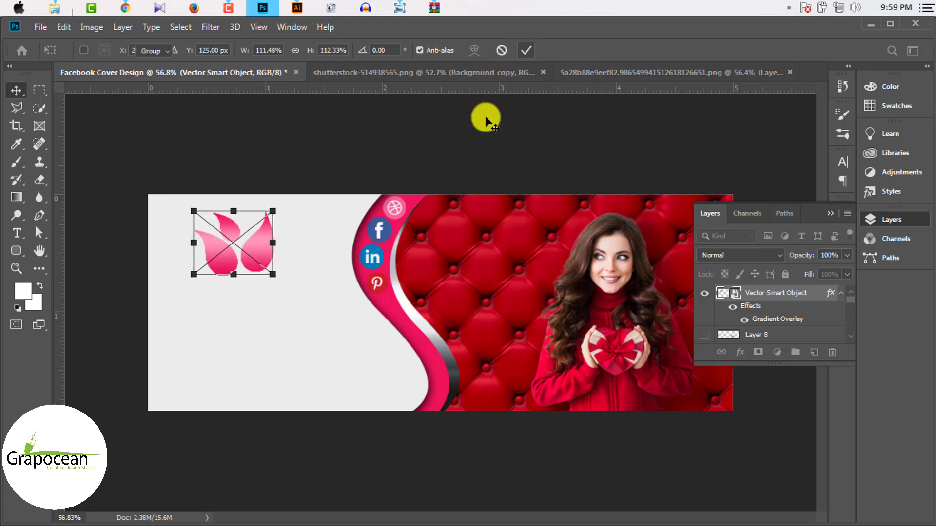
pyautogui.press('Return')
pyautogui.moveTo(268, 255); pyautogui.dragTo(227, 267)
# - Add 'Beauty woman' below the logo in the Bella Fashion Personal Use font
pyautogui.click(24, 233)
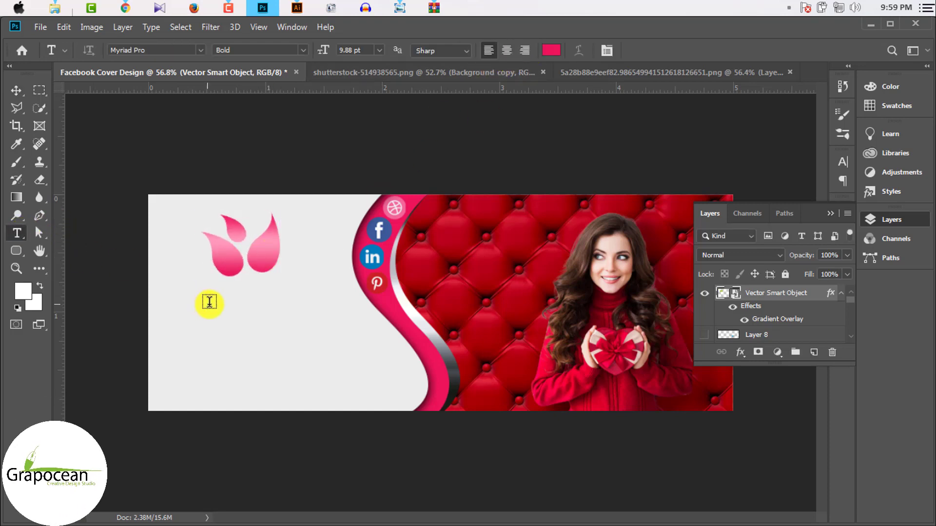
pyautogui.click(208, 302)
pyautogui.press('BackSpace')
pyautogui.write('Be')
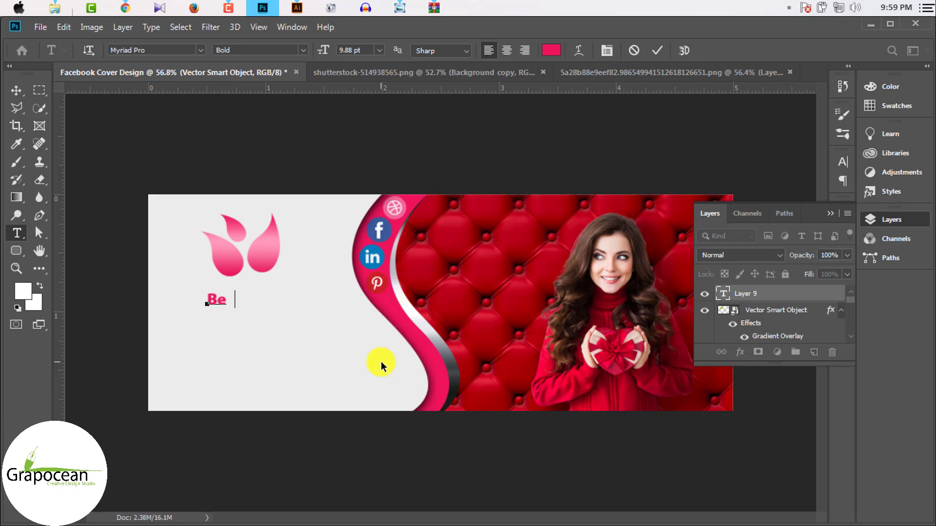
pyautogui.write('auty')
pyautogui.write(' wom')
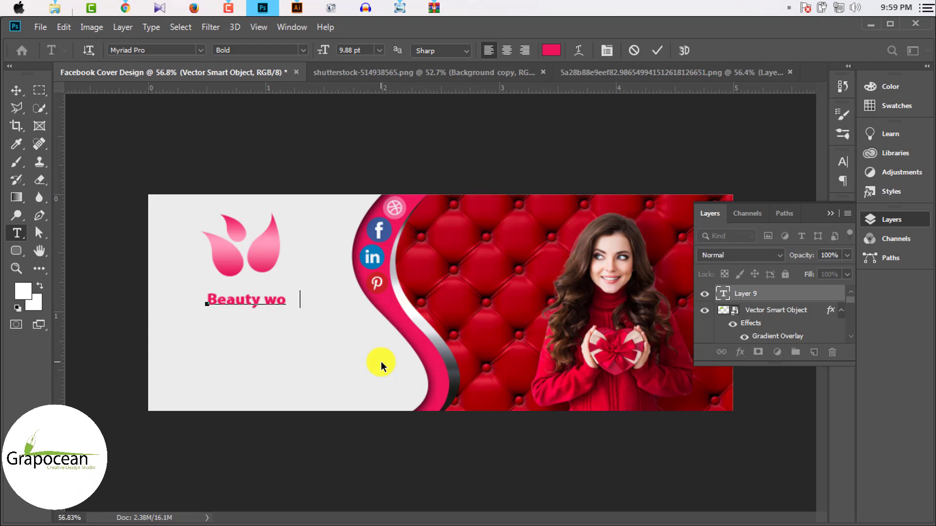
pyautogui.write('an')
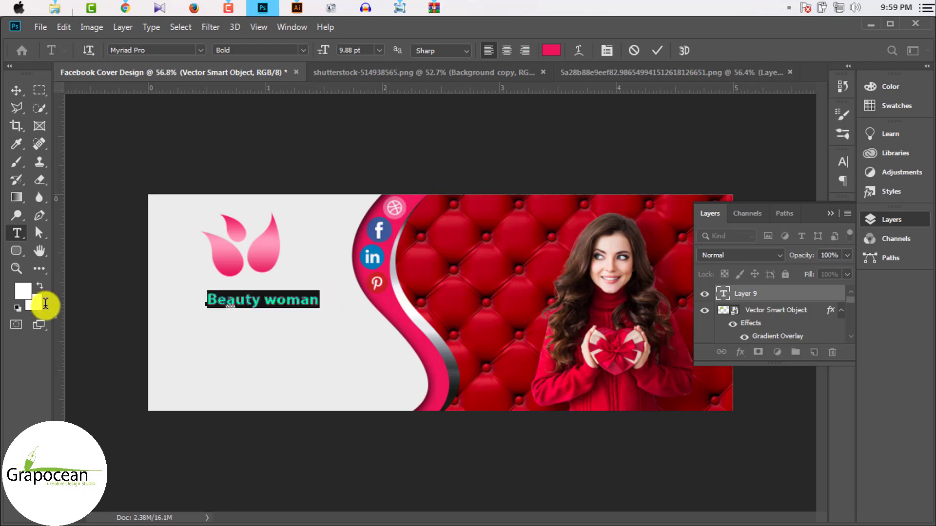
pyautogui.click(199, 50)
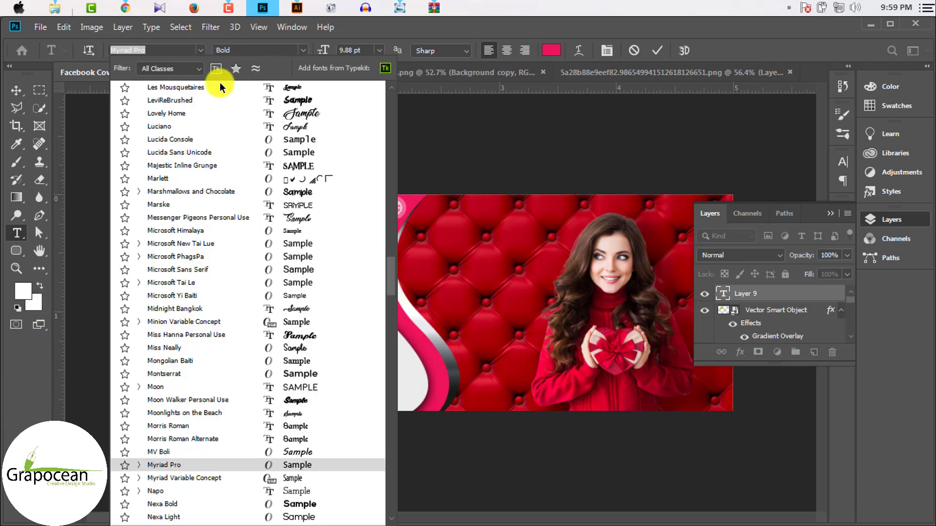
pyautogui.scroll(2, 224, 97)
pyautogui.scroll(2, 253, 117)
pyautogui.scroll(10, 271, 125)
pyautogui.scroll(4, 288, 126)
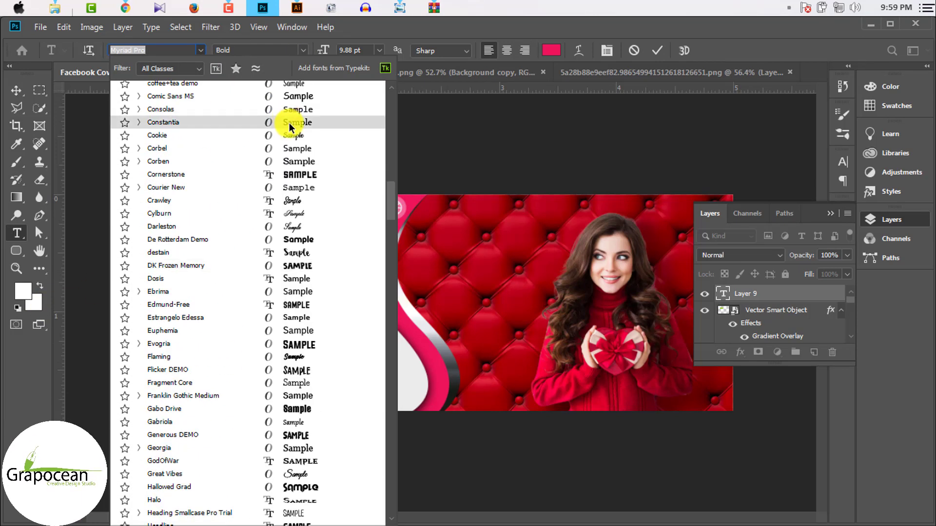
pyautogui.scroll(1, 289, 128)
pyautogui.scroll(10, 290, 128)
pyautogui.scroll(3, 291, 127)
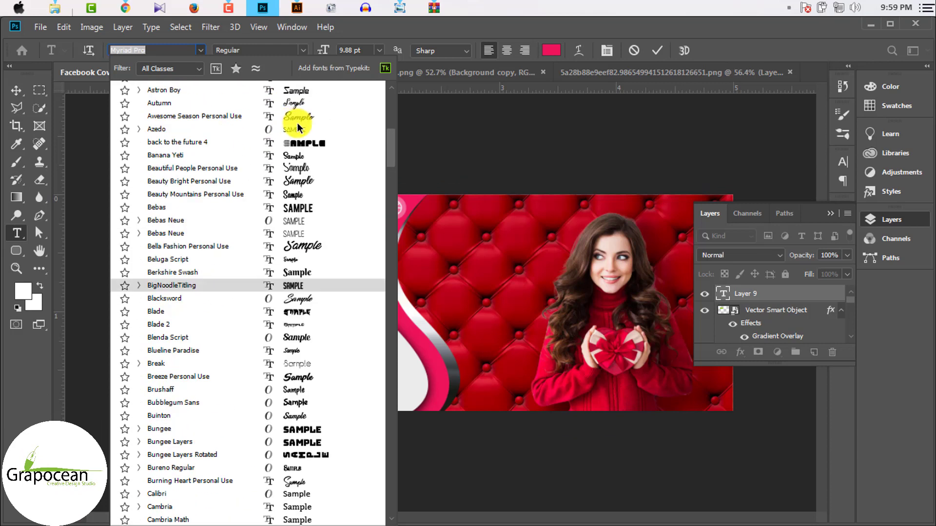
pyautogui.click(310, 251)
# - Move the logo up and left and line the Beauty woman text up beneath it
pyautogui.click(13, 92)
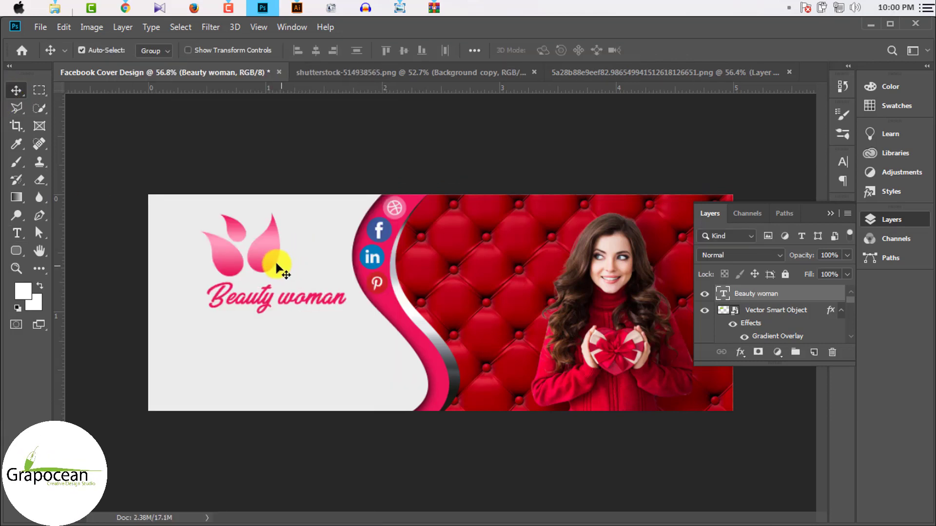
pyautogui.moveTo(278, 268); pyautogui.dragTo(258, 258)
pyautogui.moveTo(275, 301)
pyautogui.mouseDown()
pyautogui.moveTo(279, 285)
pyautogui.moveTo(221, 282)
pyautogui.mouseUp()
pyautogui.moveTo(260, 250); pyautogui.dragTo(271, 269)
# - Set the Beauty woman text colour to the deep pink sampled from the cover
pyautogui.click(17, 232)
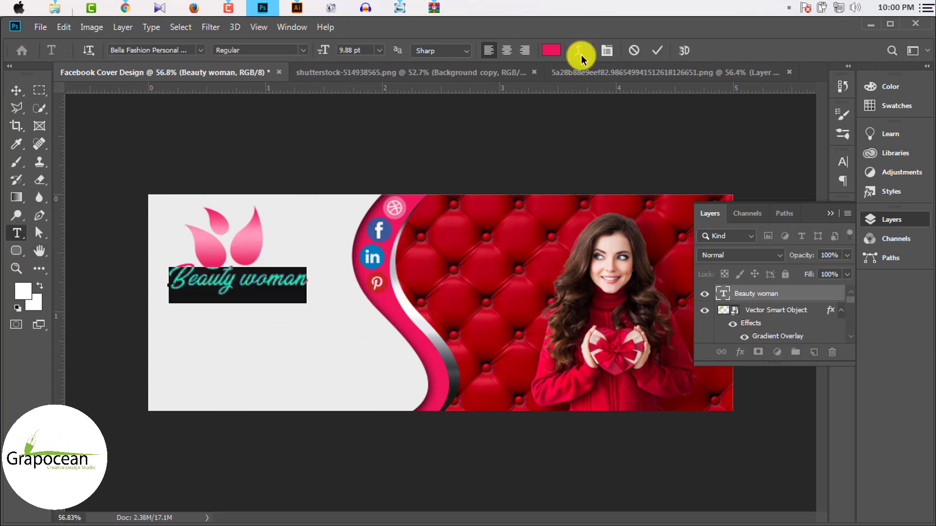
pyautogui.click(551, 50)
pyautogui.click(376, 269)
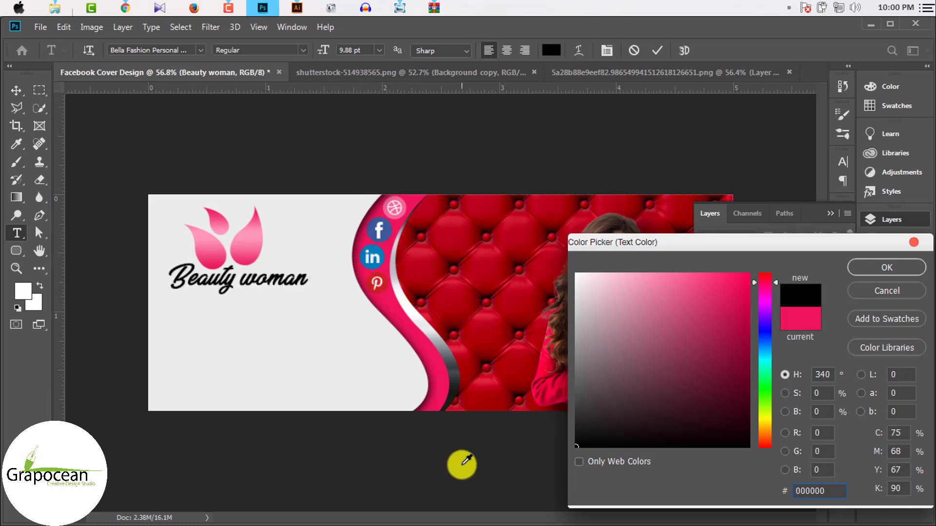
pyautogui.click(422, 321)
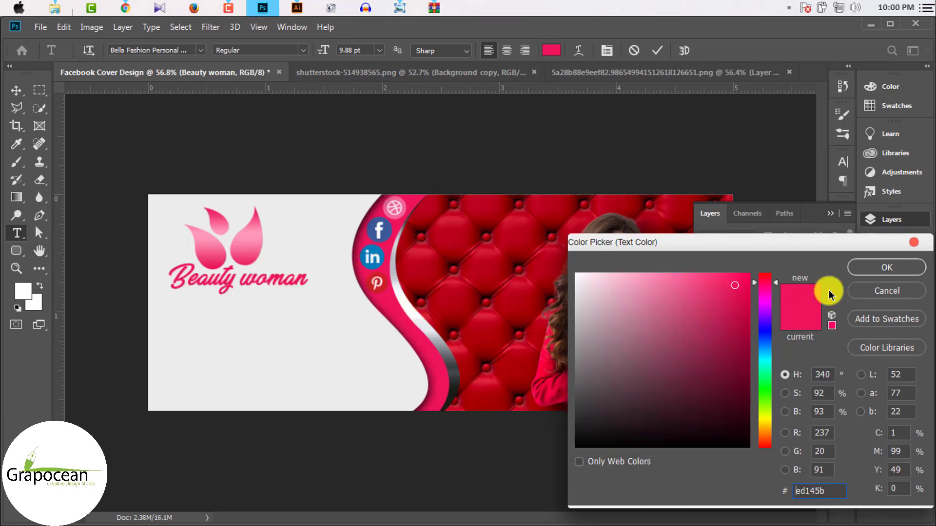
pyautogui.press('Return')
pyautogui.hotkey('ctrl', 'Return')
# - Shrink the logo to about 72% with Free Transform
pyautogui.press('v')
pyautogui.click(253, 242)
pyautogui.hotkey('ctrl', 't')
pyautogui.moveTo(259, 261)
pyautogui.mouseDown()
pyautogui.moveTo(219, 246)
pyautogui.moveTo(224, 238)
pyautogui.mouseUp()
pyautogui.press('Return')
pyautogui.scroll(2, 219, 272)
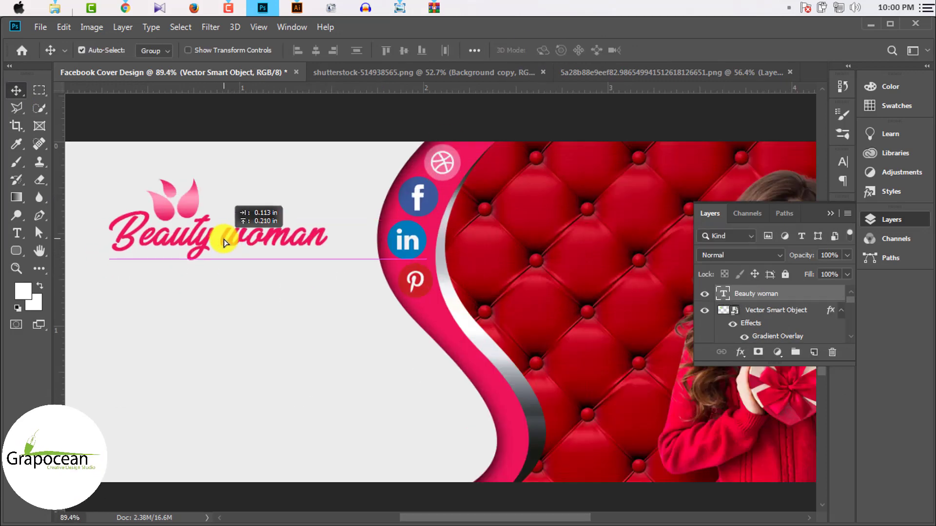
pyautogui.scroll(-3, 269, 307)
# - Try several script fonts on the title and settle on Advertising Script
pyautogui.click(17, 233)
pyautogui.press('Return')
pyautogui.click(200, 50)
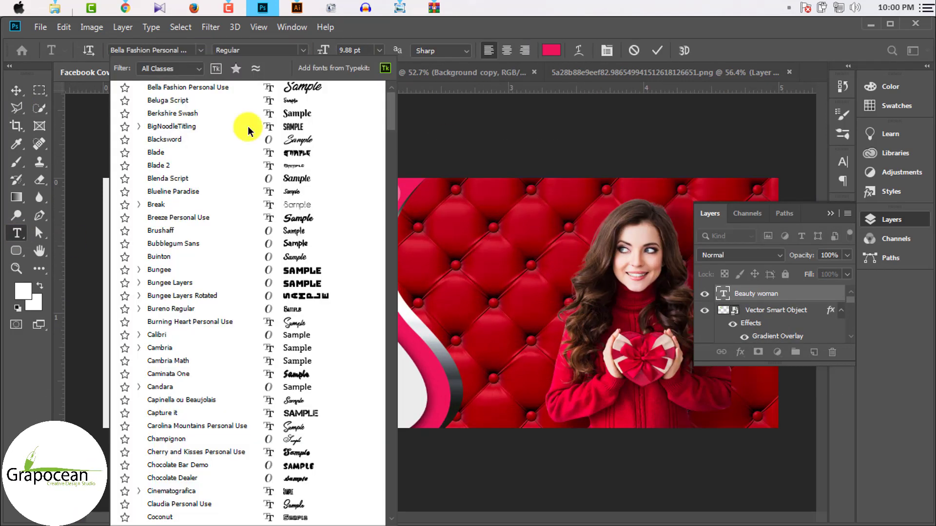
pyautogui.click(302, 157)
pyautogui.click(200, 51)
pyautogui.click(299, 131)
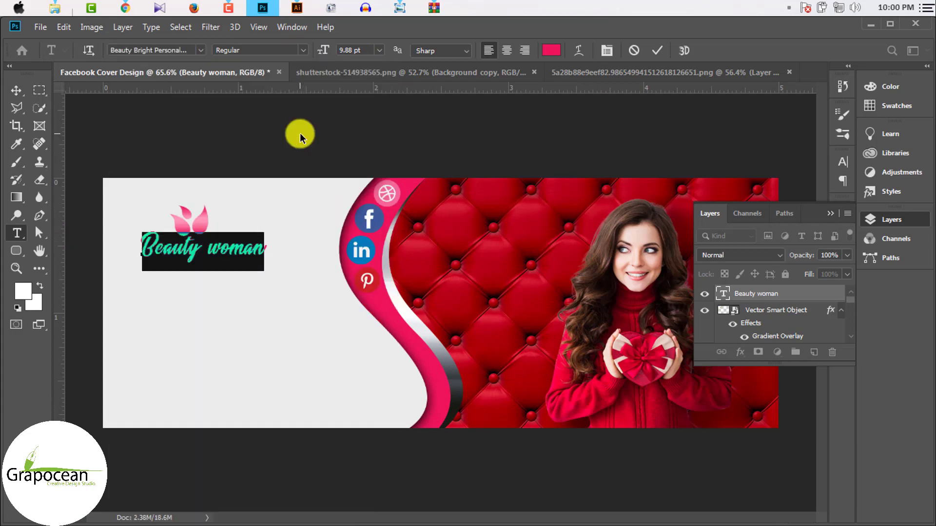
pyautogui.click(200, 50)
pyautogui.click(298, 286)
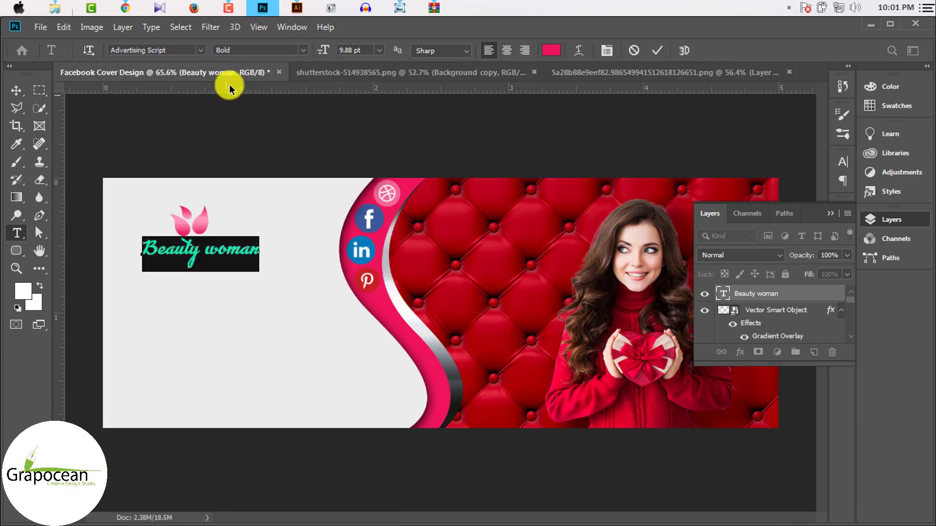
pyautogui.click(201, 50)
pyautogui.press('Escape')
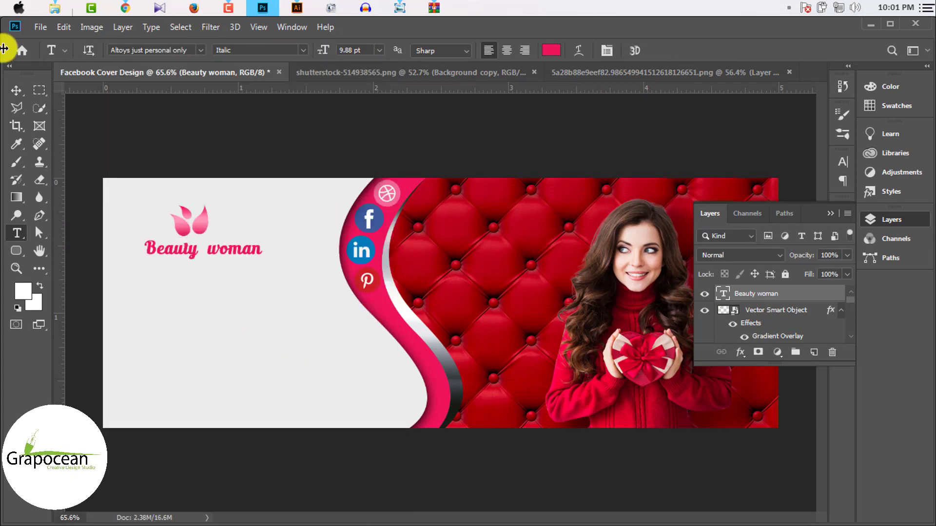
pyautogui.click(16, 91)
# - Move the title up and right and enlarge its letters
pyautogui.scroll(3, 203, 250)
pyautogui.moveTo(202, 250); pyautogui.dragTo(204, 245)
pyautogui.scroll(-1, 194, 246)
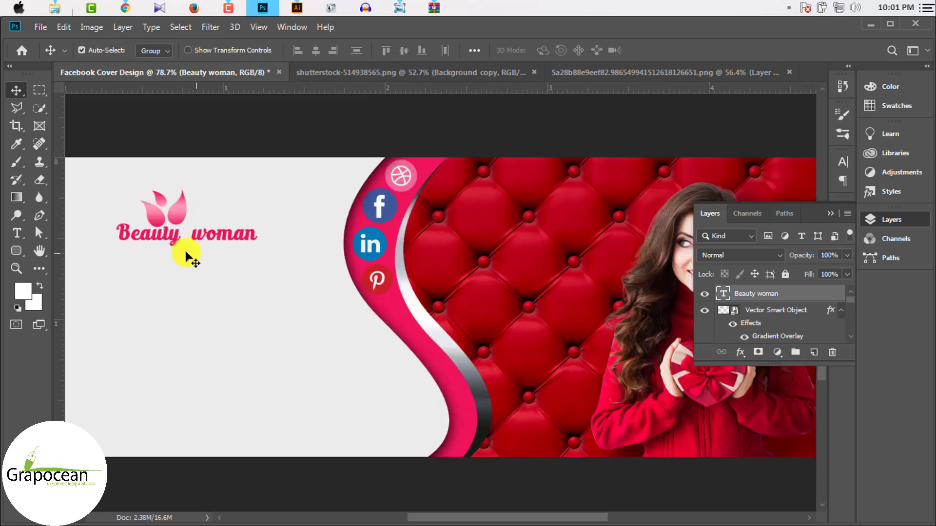
pyautogui.doubleClick(122, 229)
pyautogui.moveTo(115, 232); pyautogui.dragTo(140, 232)
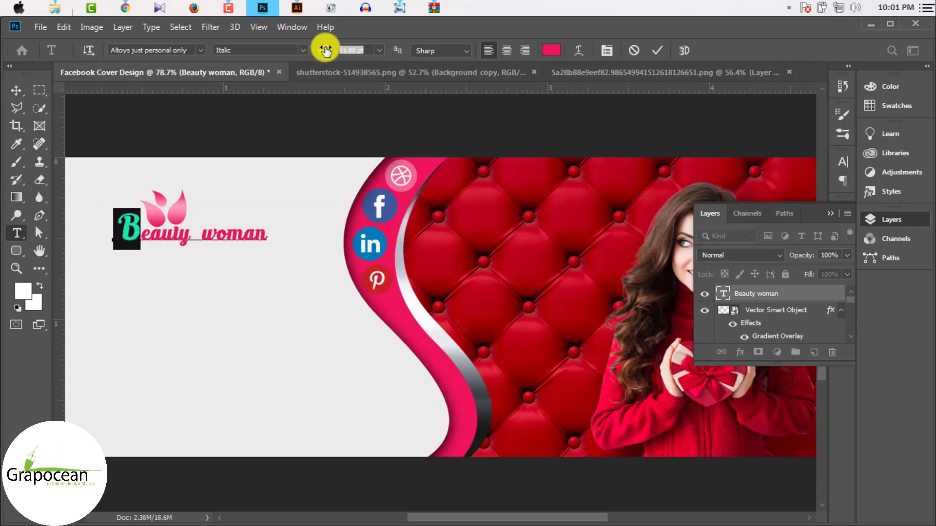
pyautogui.moveTo(323, 50); pyautogui.dragTo(330, 44)
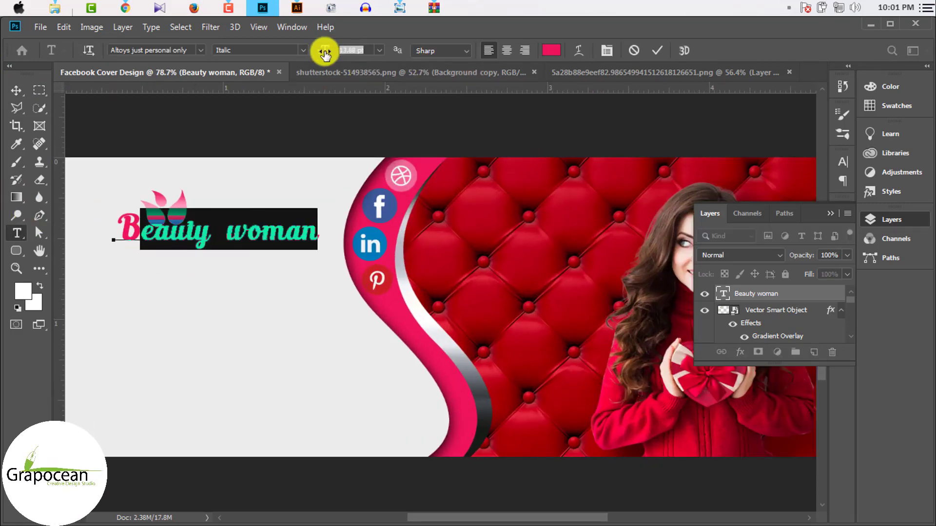
pyautogui.hotkey('ctrl', 'Return')
# - Nudge the title slightly left and move the flower logo above it
pyautogui.press('v')
pyautogui.moveTo(179, 243); pyautogui.dragTo(170, 239)
pyautogui.scroll(-2, 169, 235)
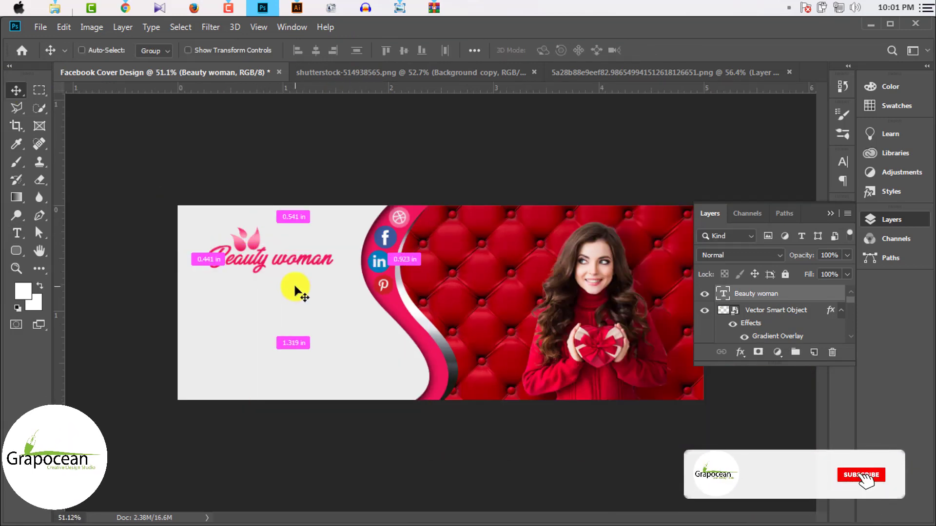
pyautogui.moveTo(239, 236)
pyautogui.mouseDown()
pyautogui.moveTo(250, 236)
pyautogui.moveTo(204, 237)
pyautogui.mouseUp()
# - Scale the flower logo down to about 39%
pyautogui.scroll(1, 244, 273)
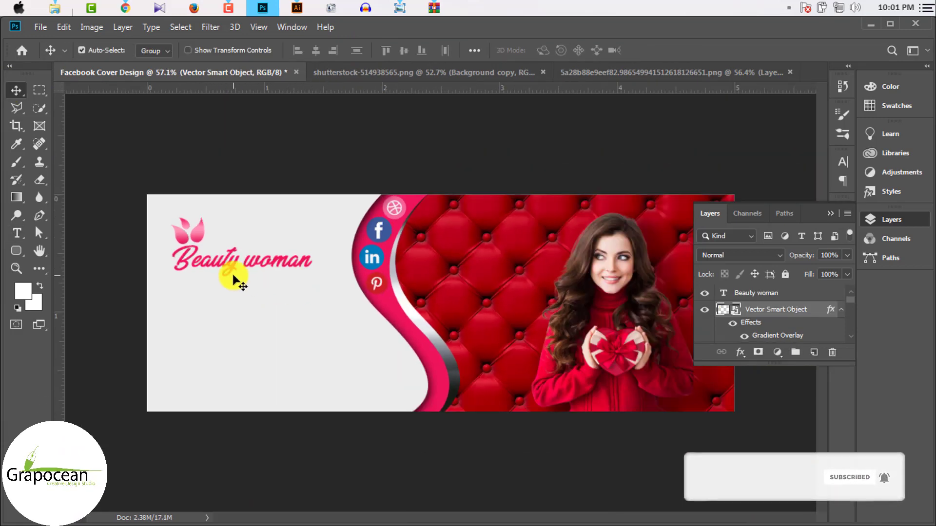
pyautogui.press('ctrl')
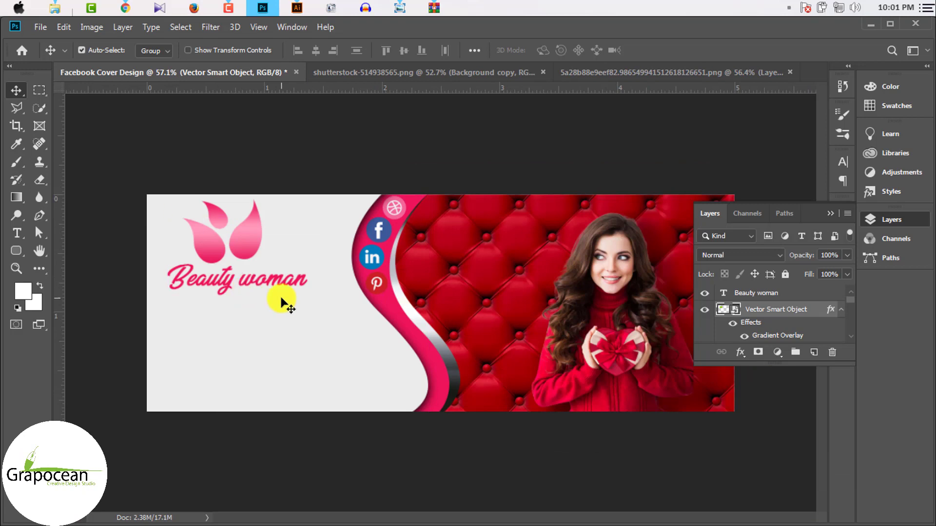
pyautogui.hotkey('ctrl', 't')
pyautogui.moveTo(277, 287)
pyautogui.mouseDown()
pyautogui.moveTo(237, 249)
pyautogui.moveTo(152, 229)
pyautogui.mouseUp()
pyautogui.click(526, 50)
# - Reposition the title below the flower and nudge the flower slightly right
pyautogui.scroll(2, 225, 229)
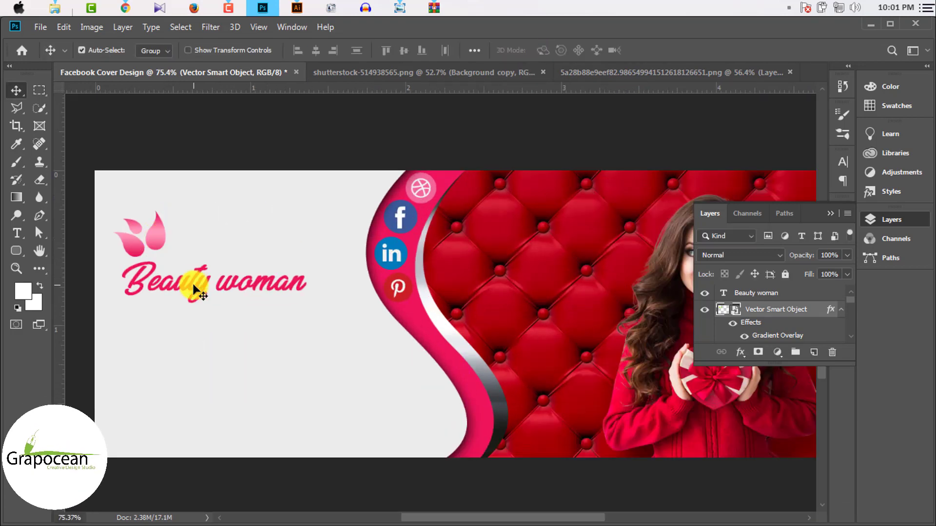
pyautogui.moveTo(198, 277); pyautogui.dragTo(203, 278)
pyautogui.scroll(-2, 292, 287)
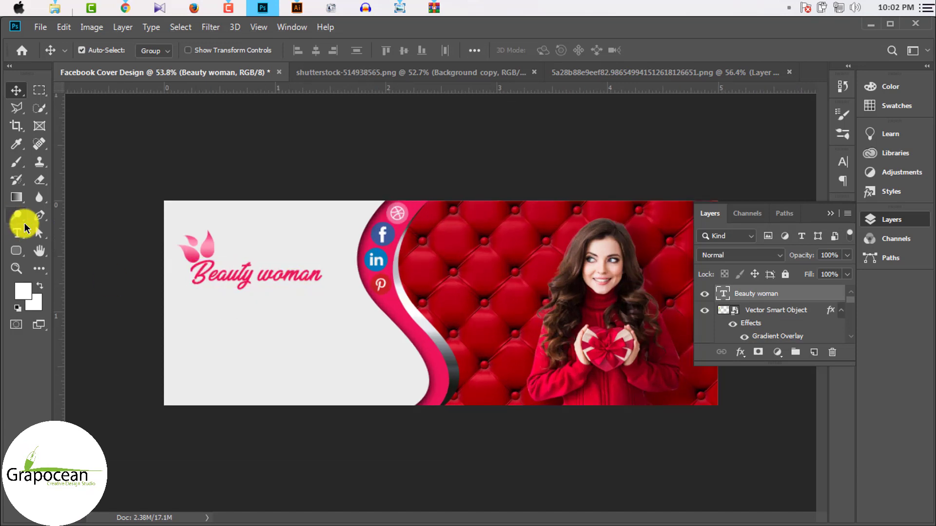
pyautogui.click(24, 227)
pyautogui.click(276, 270)
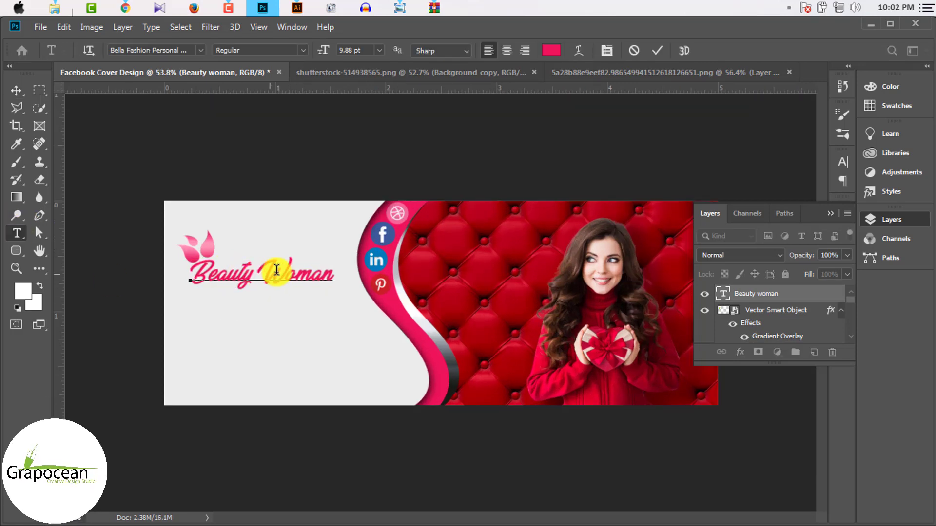
pyautogui.click(15, 92)
pyautogui.scroll(1, 225, 270)
pyautogui.moveTo(180, 239); pyautogui.dragTo(197, 236)
pyautogui.scroll(-2, 333, 311)
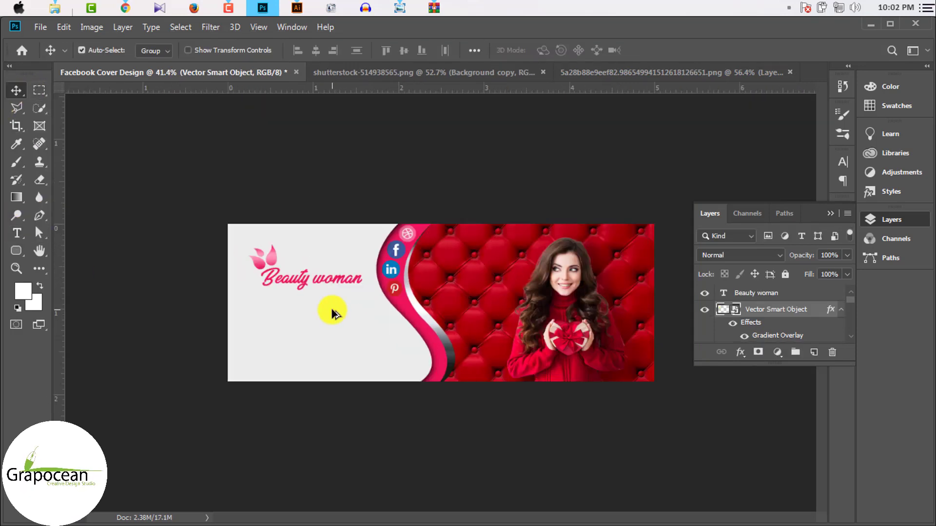
pyautogui.write('www.gra')
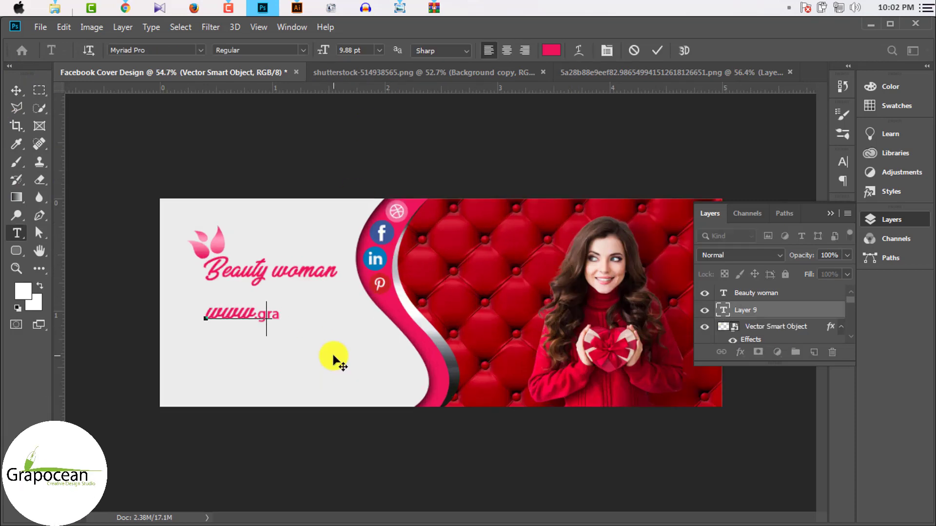
pyautogui.press('BackSpace')
pyautogui.press('BackSpace')
pyautogui.press('BackSpace')
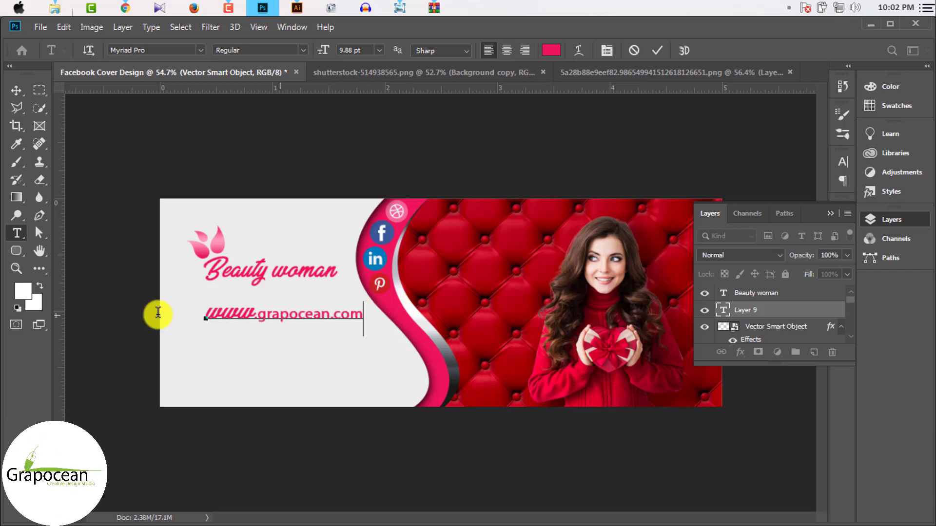
pyautogui.hotkey('ctrl', 'a')
pyautogui.click(199, 50)
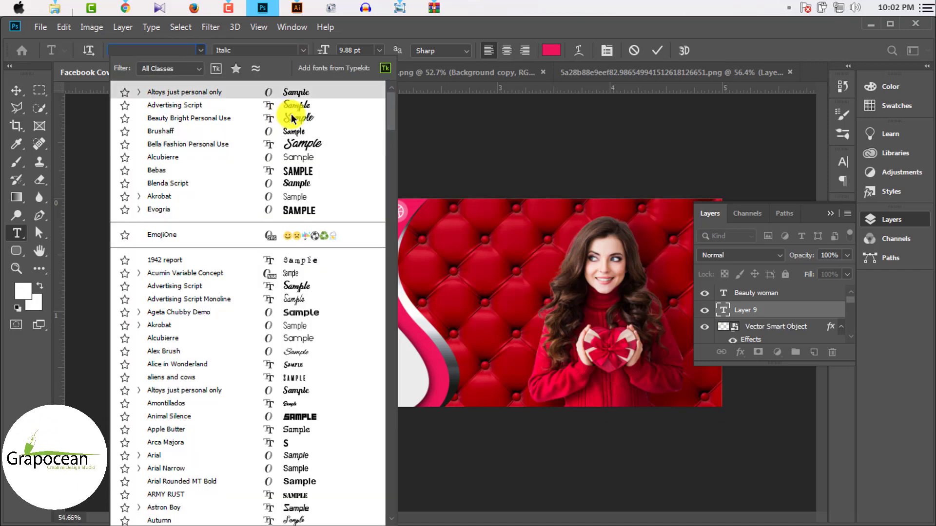
pyautogui.click(309, 157)
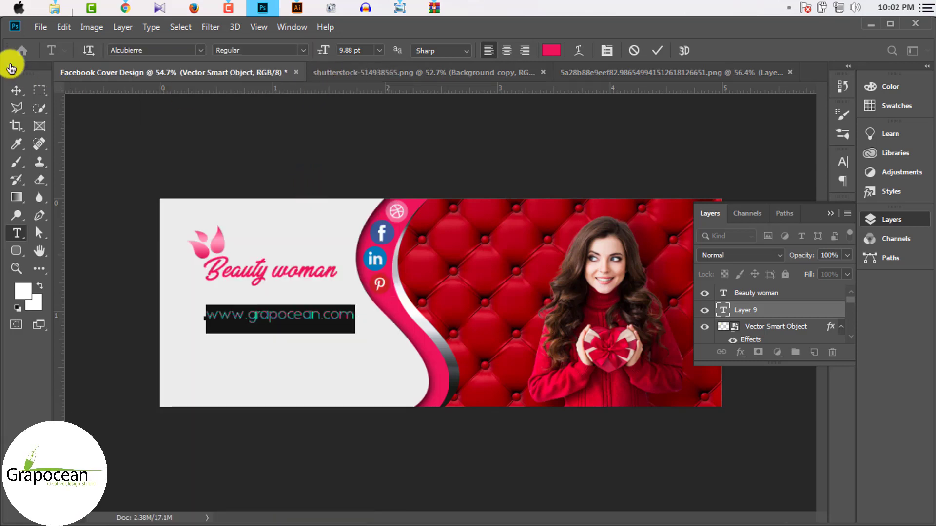
pyautogui.click(16, 90)
# - Move the URL up under the title and make it smaller
pyautogui.hotkey('ctrl', '0')
pyautogui.moveTo(278, 318); pyautogui.dragTo(263, 300)
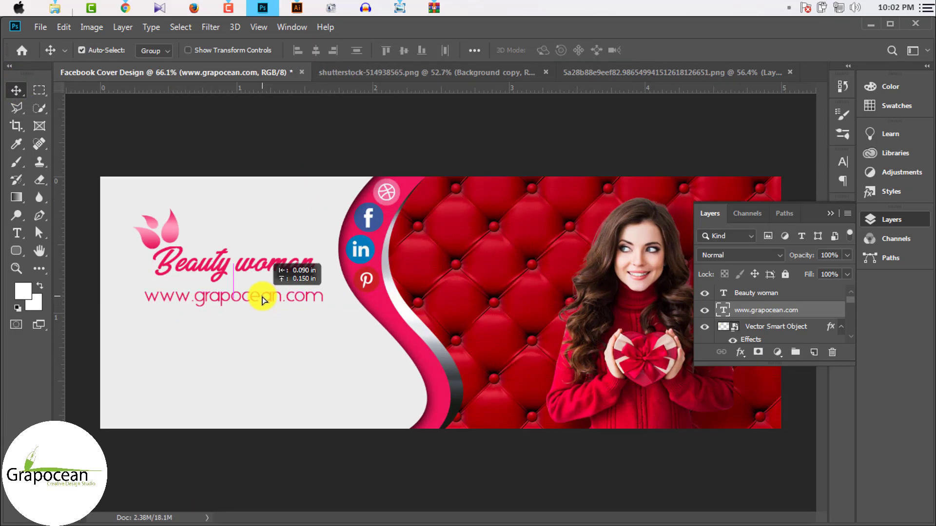
pyautogui.click(16, 233)
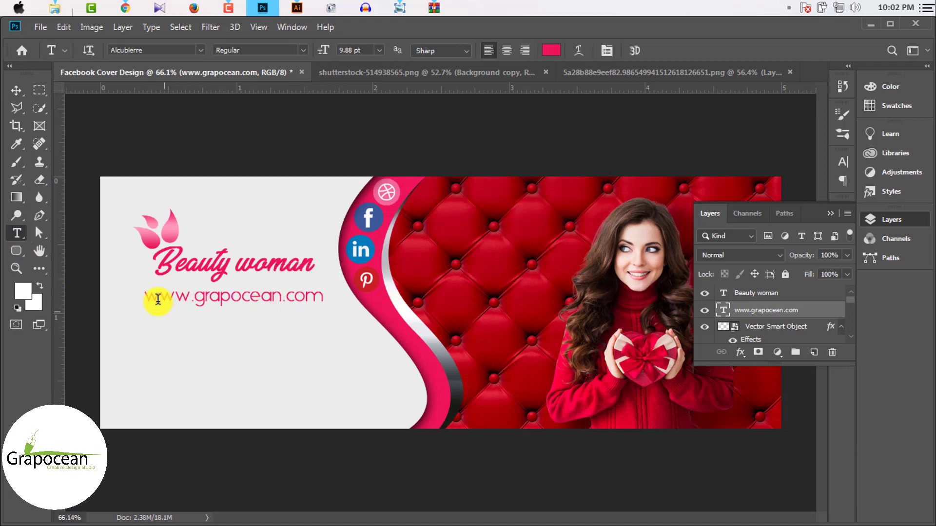
pyautogui.moveTo(147, 297); pyautogui.dragTo(522, 309)
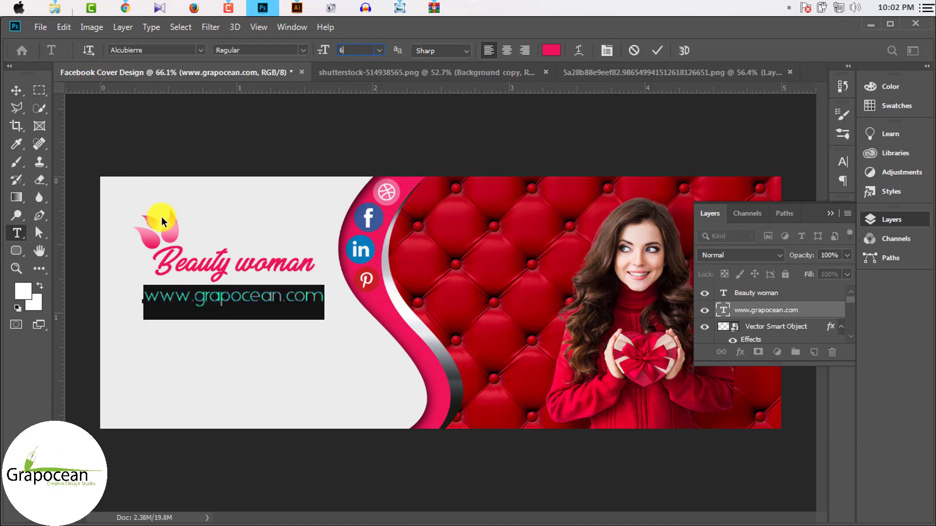
pyautogui.click(16, 90)
# - Align the URL line neatly beneath the Beauty woman title
pyautogui.scroll(2, 272, 299)
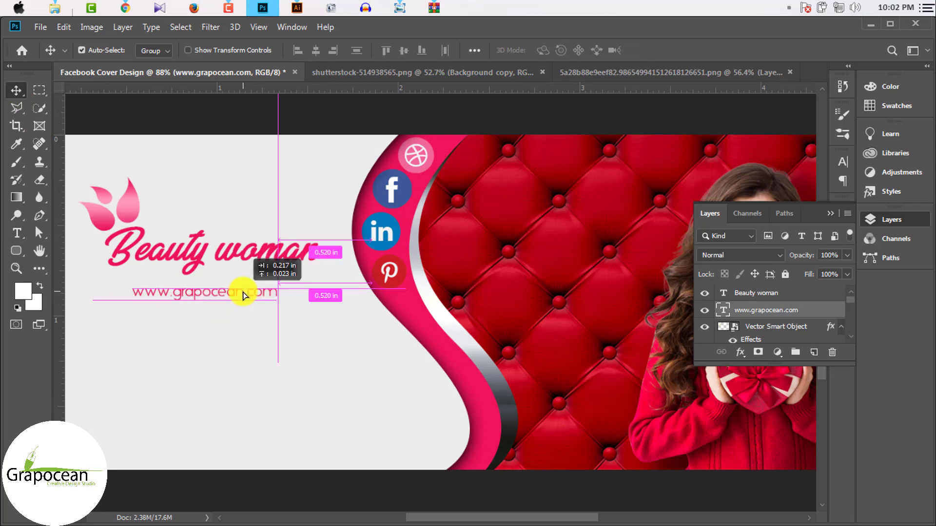
pyautogui.scroll(-3, 328, 328)
pyautogui.moveTo(244, 290); pyautogui.dragTo(263, 289)
pyautogui.scroll(-1, 303, 317)
pyautogui.scroll(2, 259, 282)
pyautogui.scroll(2, 265, 292)
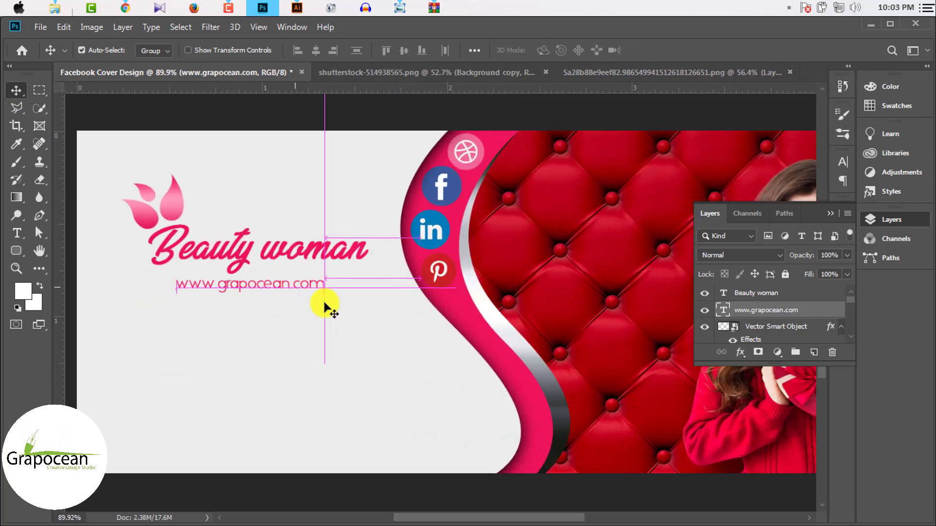
pyautogui.scroll(-2, 323, 310)
pyautogui.scroll(-1, 325, 314)
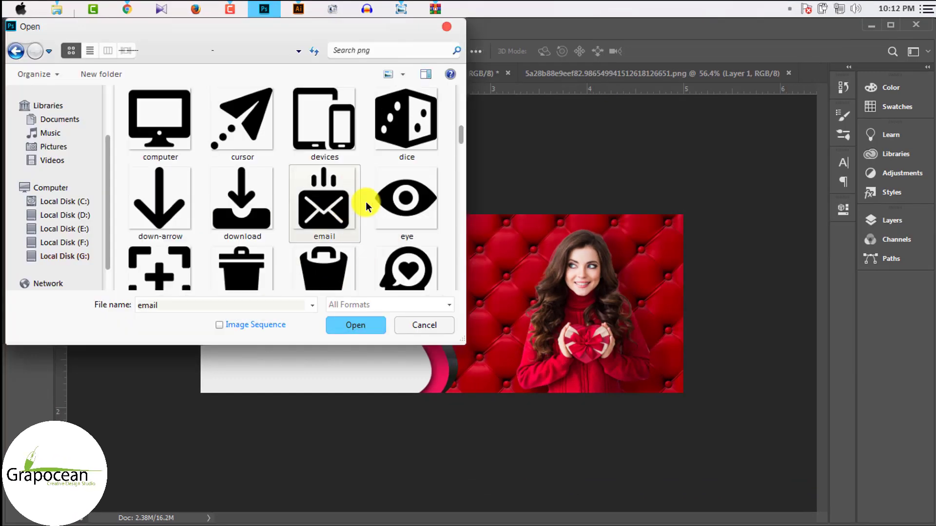
# - Open the idea-1, internet and placeholder icon files along with the other selected icons
pyautogui.scroll(-3, 367, 201)
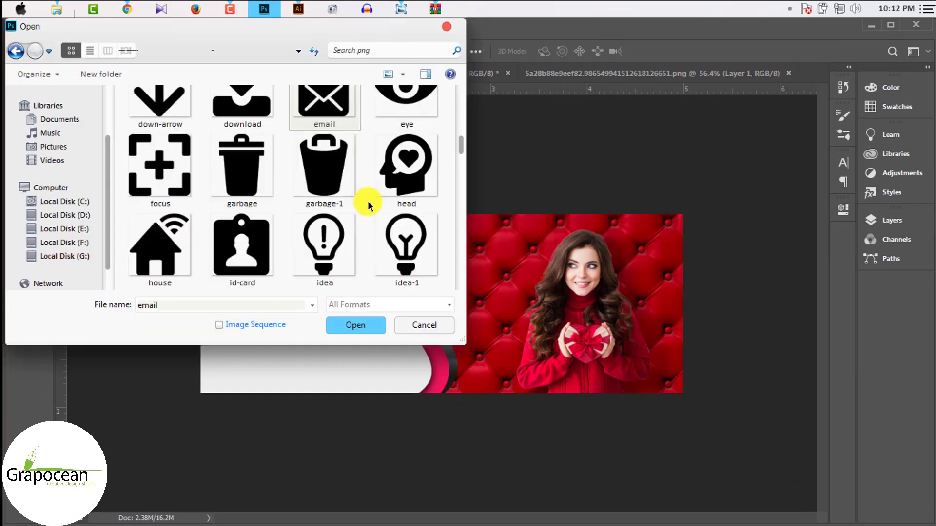
pyautogui.scroll(-2, 367, 200)
pyautogui.keyDown('ctrl'); pyautogui.click(409, 176); pyautogui.keyUp('ctrl')
pyautogui.scroll(-1, 350, 235)
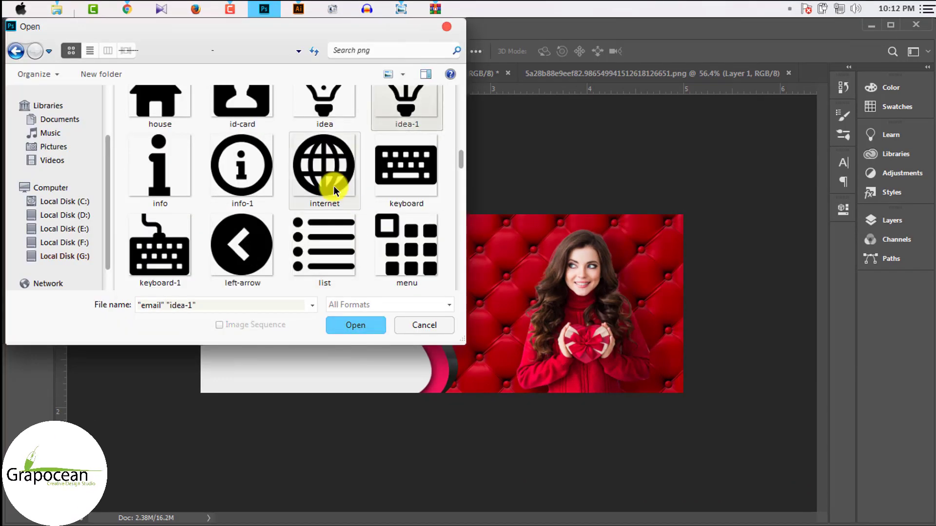
pyautogui.keyDown('ctrl'); pyautogui.click(330, 183); pyautogui.keyUp('ctrl')
pyautogui.scroll(-2, 292, 190)
pyautogui.scroll(-1, 198, 202)
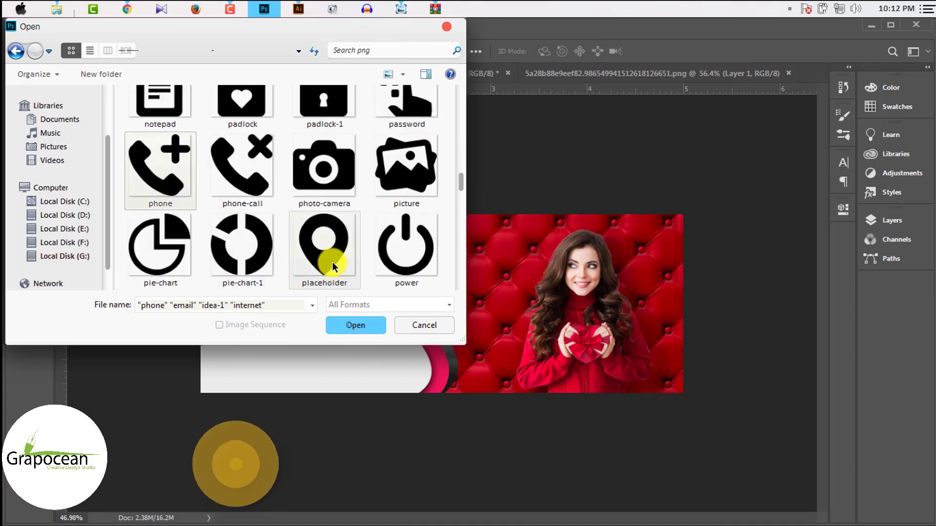
pyautogui.keyDown('ctrl'); pyautogui.click(324, 248); pyautogui.keyUp('ctrl')
pyautogui.click(362, 326)
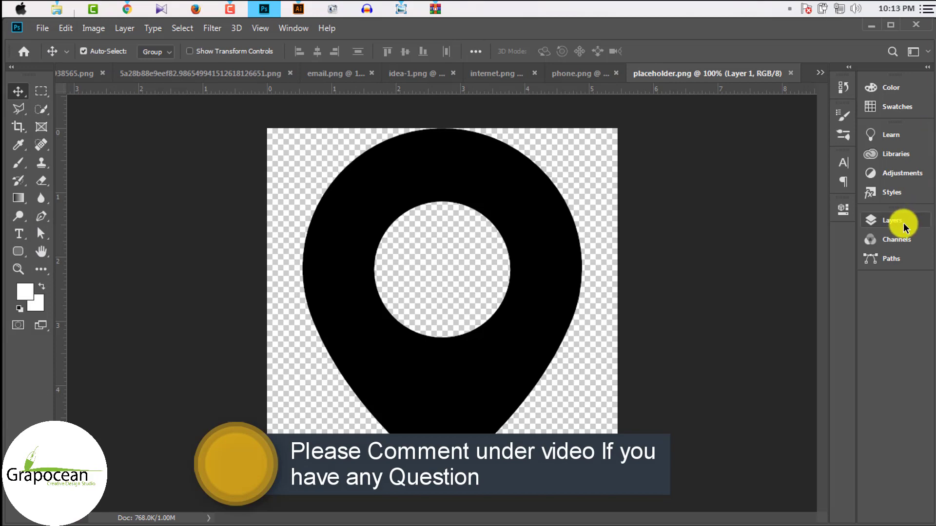
# - Try a Color Overlay in the icon layer's blending options, then cancel it
pyautogui.click(903, 226)
pyautogui.rightClick(800, 307)
pyautogui.click(683, 34)
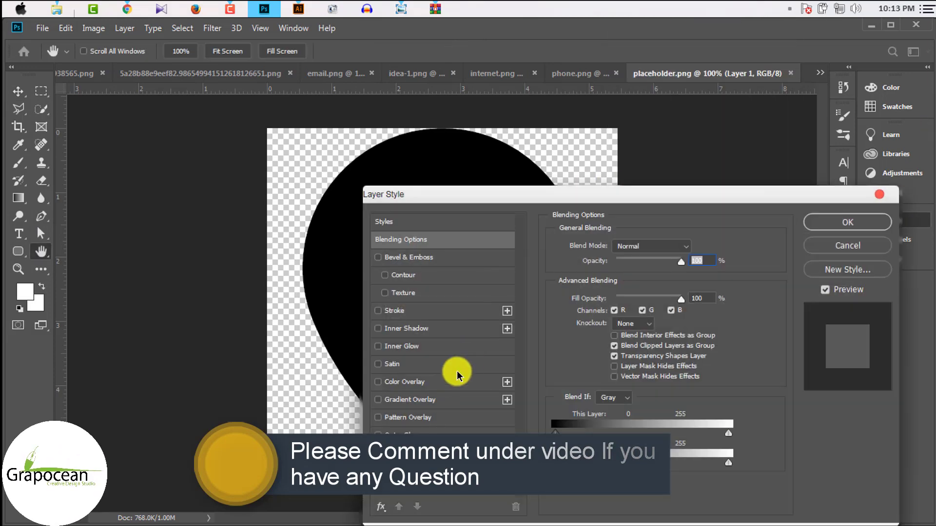
pyautogui.click(429, 381)
pyautogui.click(848, 245)
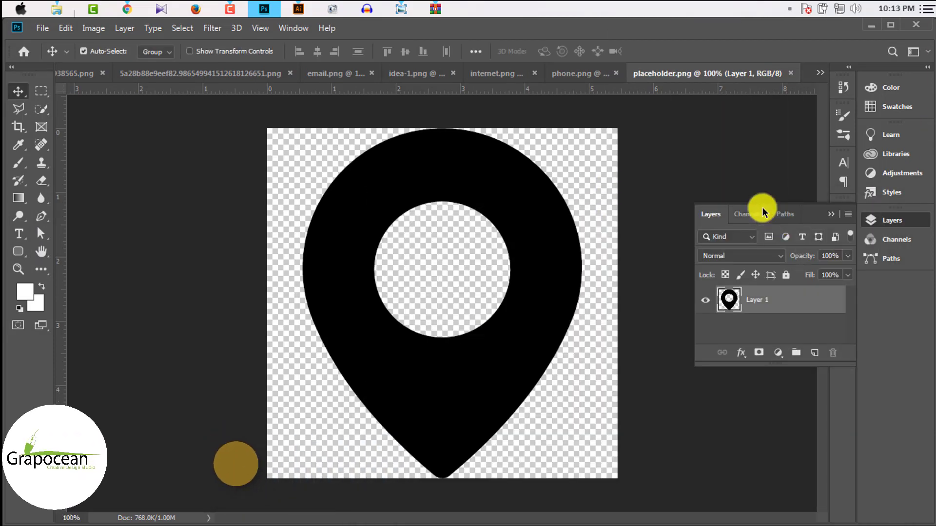
# - Drag the envelope icon from the email document into the cover and close the lens-flare document
pyautogui.click(340, 75)
pyautogui.moveTo(475, 268)
pyautogui.mouseDown()
pyautogui.moveTo(105, 80)
pyautogui.moveTo(314, 239)
pyautogui.moveTo(110, 76)
pyautogui.moveTo(292, 306)
pyautogui.moveTo(297, 346)
pyautogui.mouseUp()
pyautogui.click(425, 71)
pyautogui.click(448, 75)
# - Shrink the envelope icon and reposition it on the cover
pyautogui.hotkey('ctrl', 't')
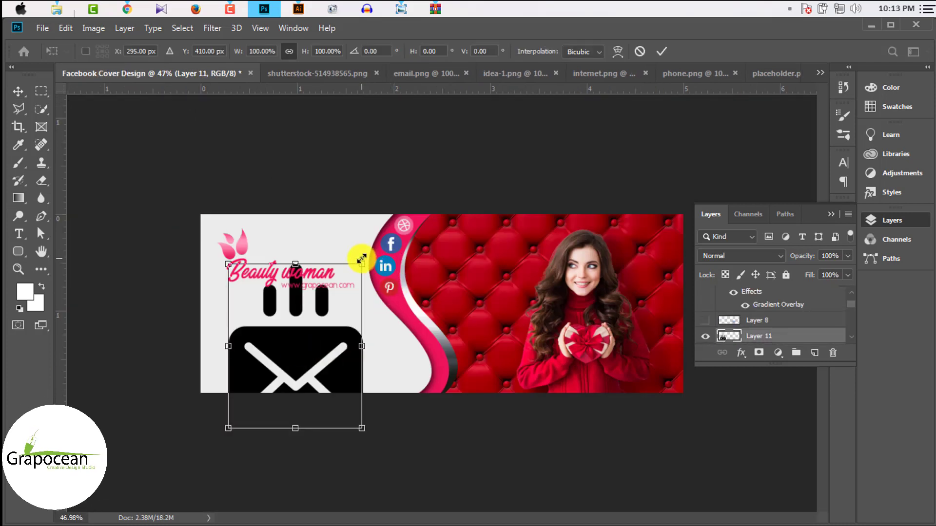
pyautogui.moveTo(363, 254); pyautogui.dragTo(313, 338)
pyautogui.click(658, 52)
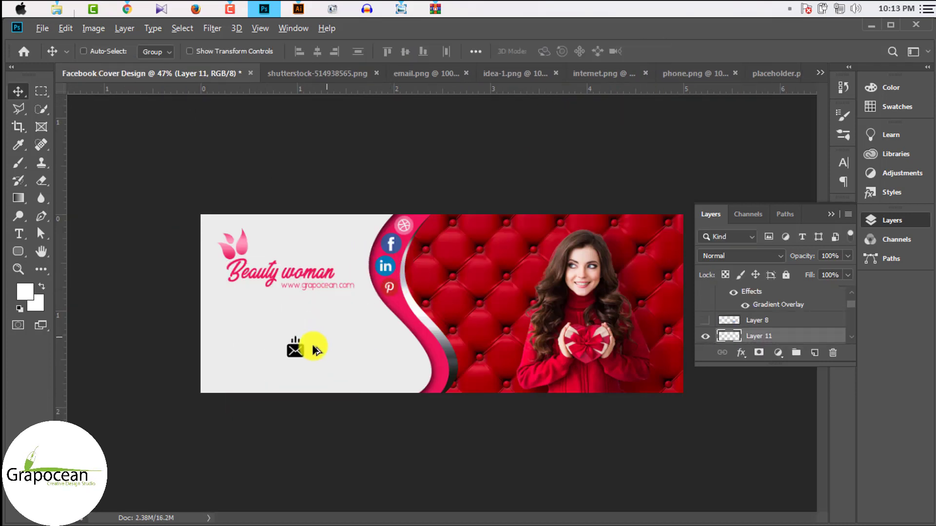
pyautogui.hotkey('ctrl', '0')
pyautogui.moveTo(241, 366); pyautogui.dragTo(266, 340)
pyautogui.hotkey('ctrl', 't')
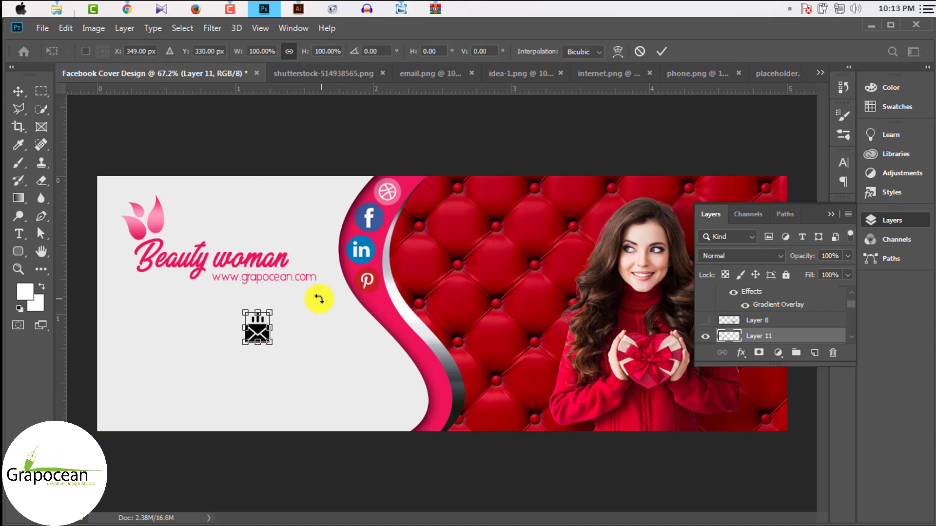
pyautogui.click(661, 51)
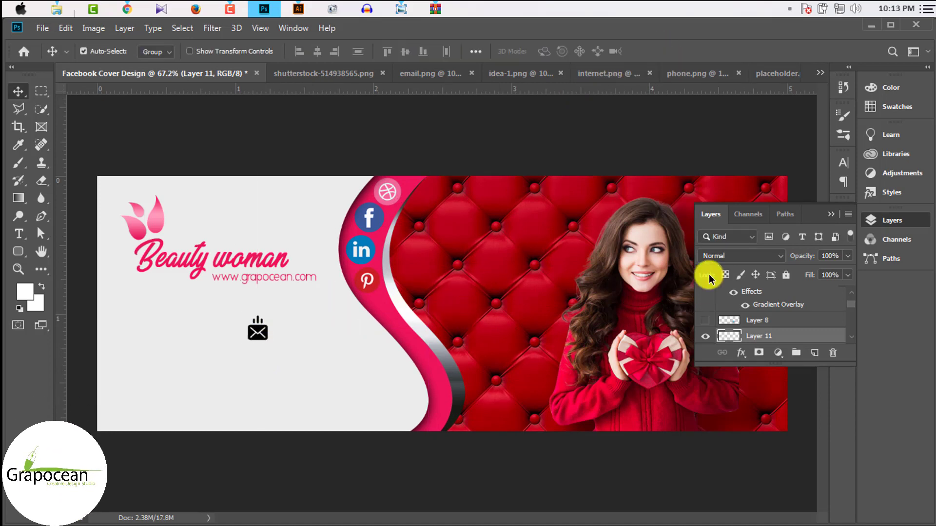
# - Move Layer 11 to the top and try a pink Color Overlay from the flower, then undo it
pyautogui.moveTo(773, 343)
pyautogui.mouseDown()
pyautogui.moveTo(755, 251)
pyautogui.moveTo(773, 290)
pyautogui.mouseUp()
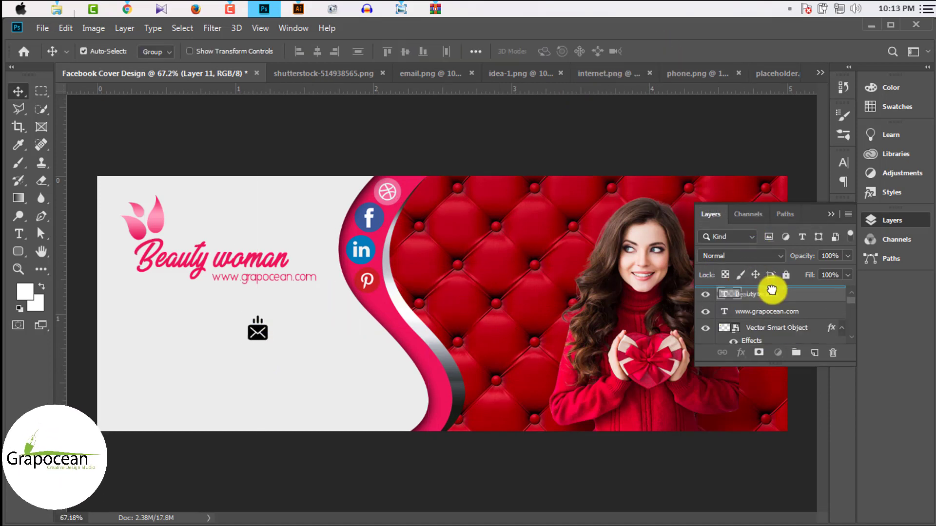
pyautogui.rightClick(785, 293)
pyautogui.press('Escape')
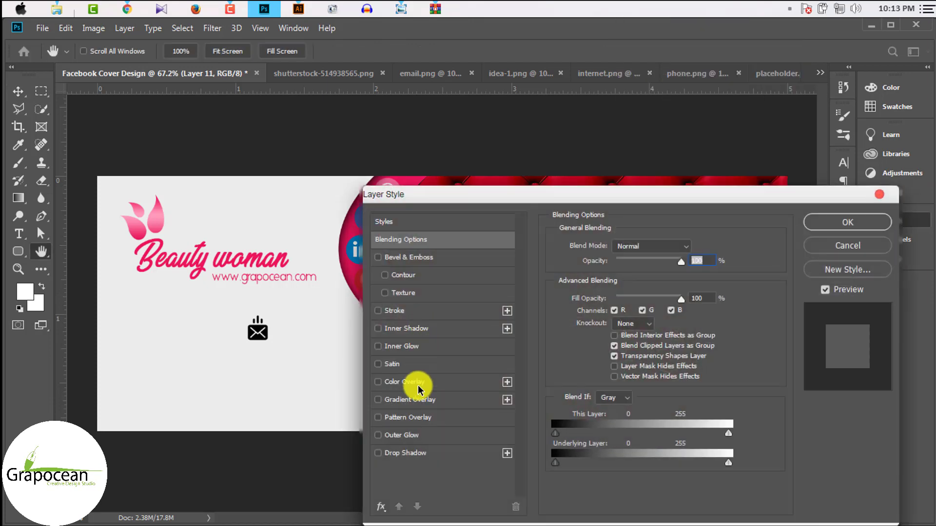
pyautogui.click(418, 382)
pyautogui.click(692, 242)
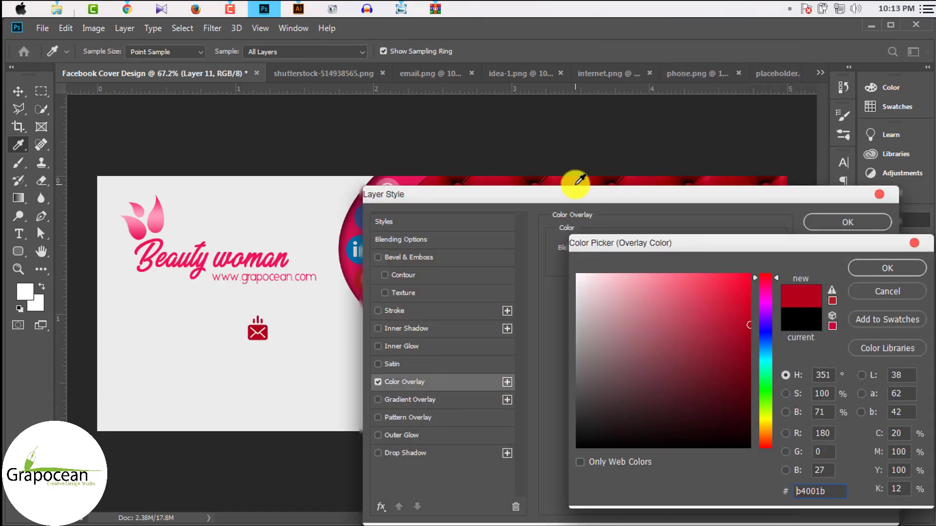
pyautogui.click(161, 220)
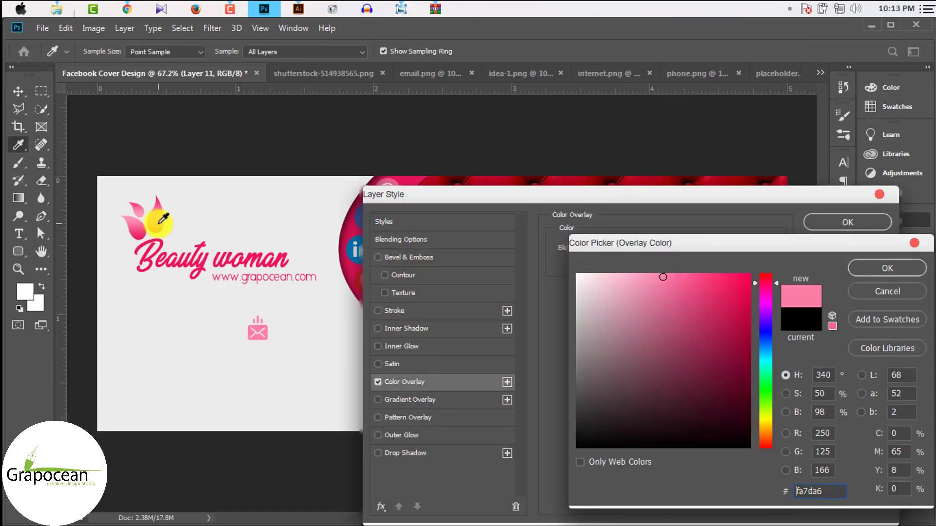
pyautogui.click(878, 271)
pyautogui.click(848, 222)
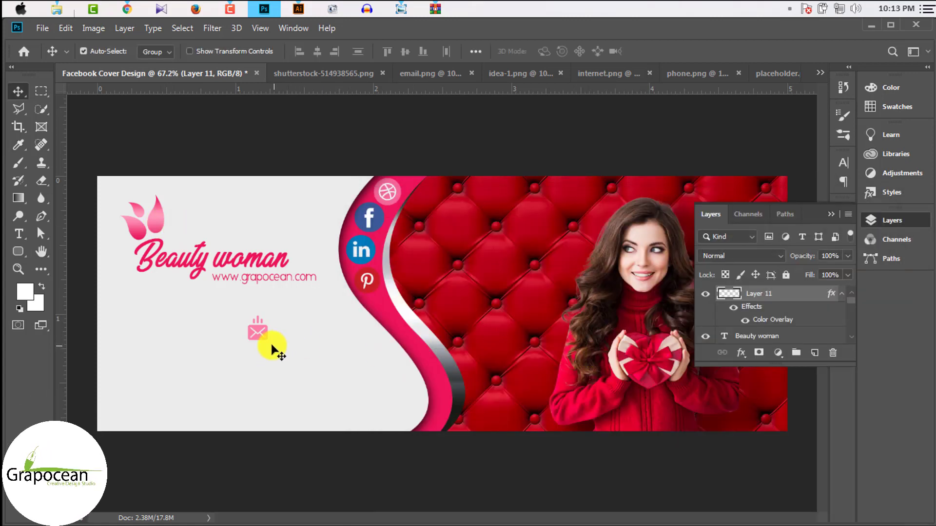
pyautogui.hotkey('ctrl', 'z')
# - Nudge the envelope icon below the website address
pyautogui.scroll(2, 273, 334)
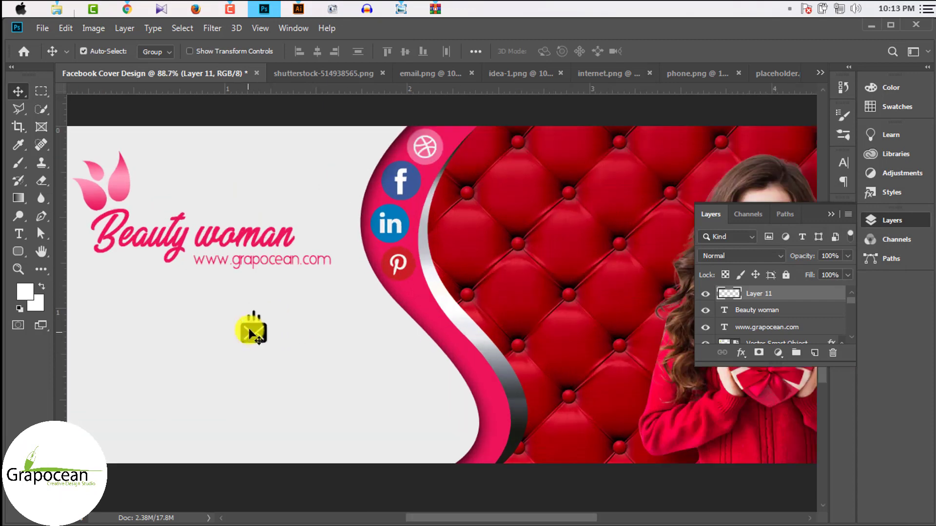
pyautogui.moveTo(256, 337); pyautogui.dragTo(253, 335)
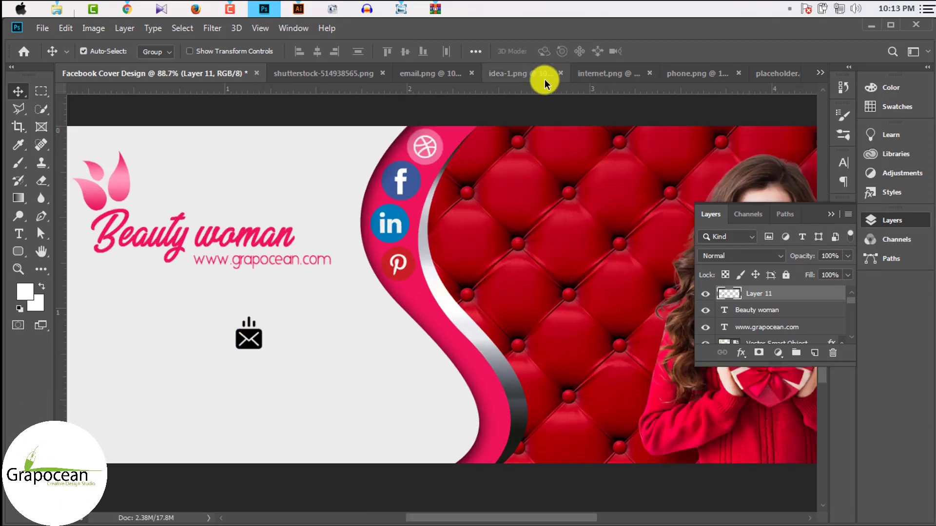
pyautogui.click(521, 73)
# - Bring the lightbulb icon into the cover, scale it down, and place it below the envelope
pyautogui.moveTo(521, 168); pyautogui.dragTo(303, 359)
pyautogui.hotkey('ctrl', 't')
pyautogui.moveTo(334, 480); pyautogui.dragTo(282, 376)
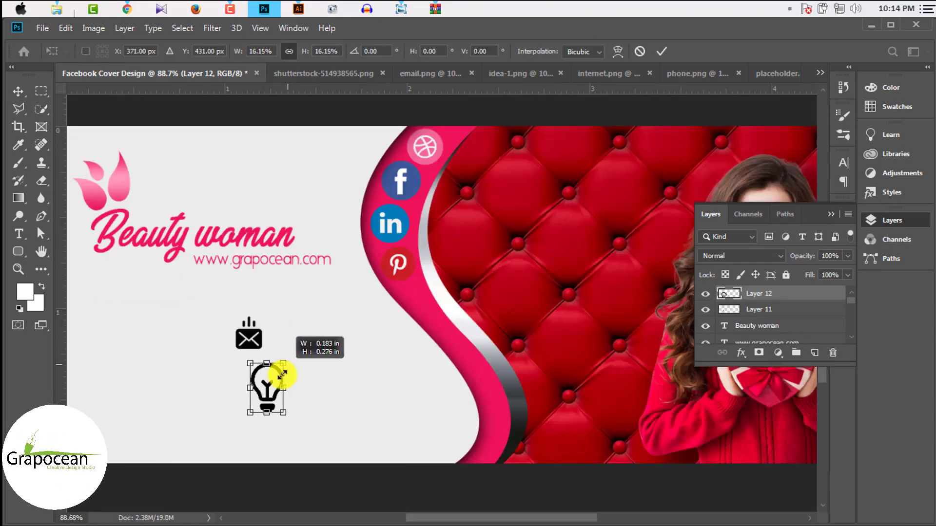
pyautogui.click(660, 51)
pyautogui.scroll(2, 319, 361)
pyautogui.moveTo(243, 399); pyautogui.dragTo(214, 407)
# - Shrink the lightbulb slightly and align the envelope icon above it
pyautogui.scroll(-2, 271, 376)
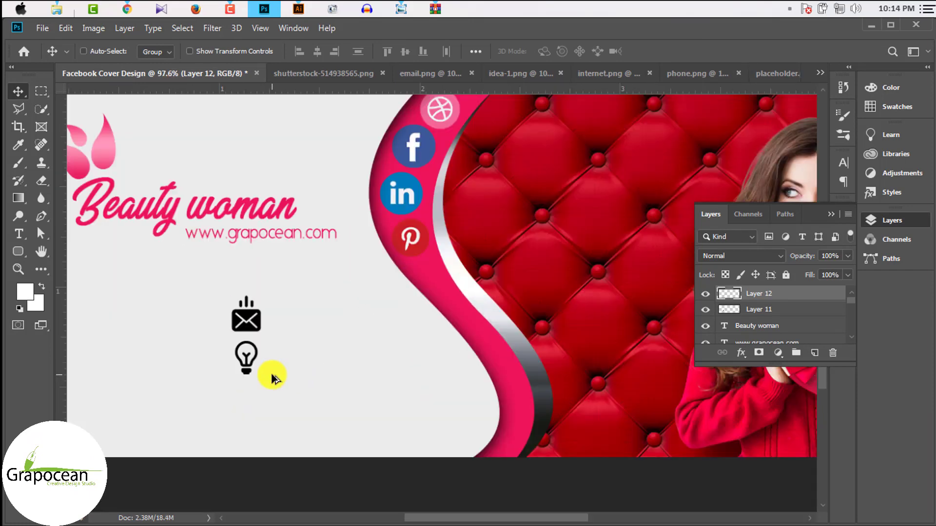
pyautogui.scroll(3, 288, 309)
pyautogui.hotkey('ctrl', 't')
pyautogui.moveTo(305, 367); pyautogui.dragTo(294, 358)
pyautogui.click(660, 51)
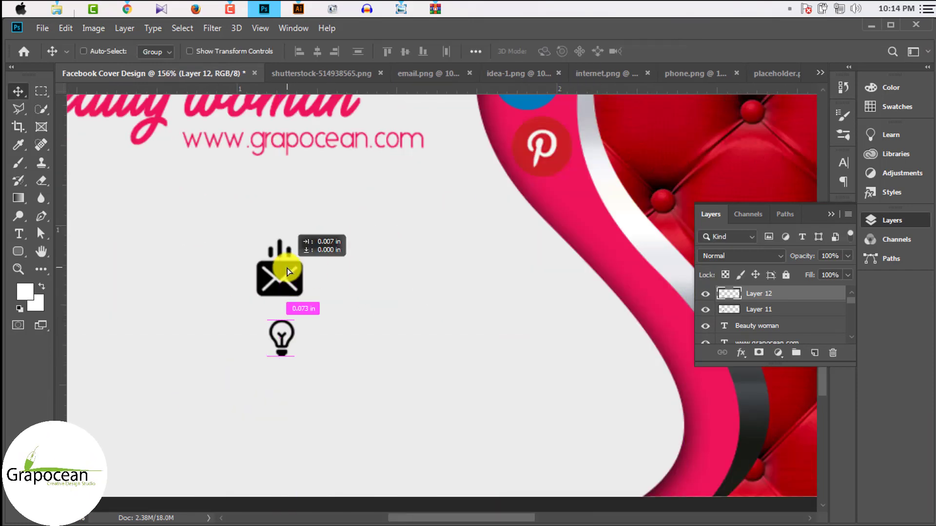
pyautogui.moveTo(277, 272); pyautogui.dragTo(288, 280)
# - Delete the plus sign from the phone.png image and clear the selection
pyautogui.scroll(2, 288, 337)
pyautogui.scroll(-2, 287, 337)
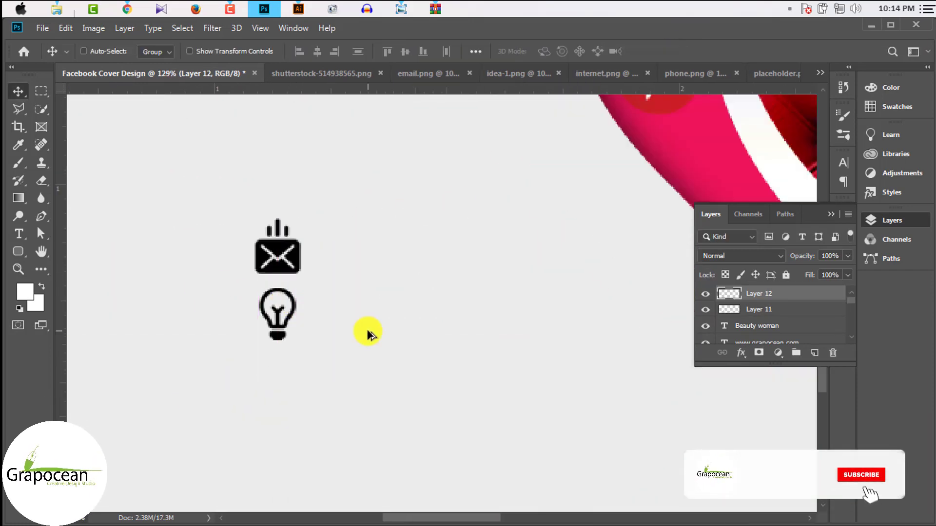
pyautogui.scroll(-3, 366, 330)
pyautogui.click(591, 73)
pyautogui.click(682, 73)
pyautogui.moveTo(441, 129); pyautogui.dragTo(629, 295)
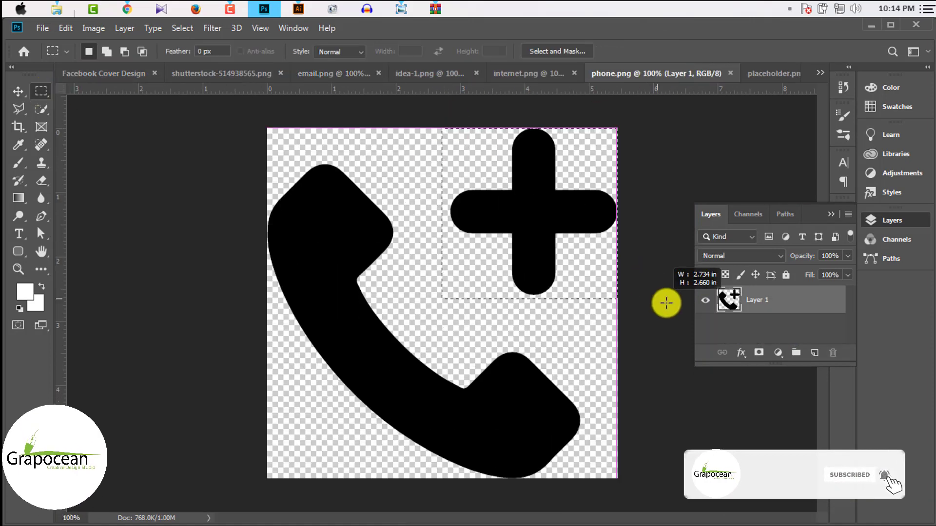
pyautogui.press('Delete')
pyautogui.click(18, 91)
pyautogui.hotkey('ctrl', 'd')
# - Bring the phone icon into the cover, shrink it, and move it above the envelope
pyautogui.moveTo(257, 242)
pyautogui.mouseDown()
pyautogui.moveTo(156, 104)
pyautogui.moveTo(257, 383)
pyautogui.mouseUp()
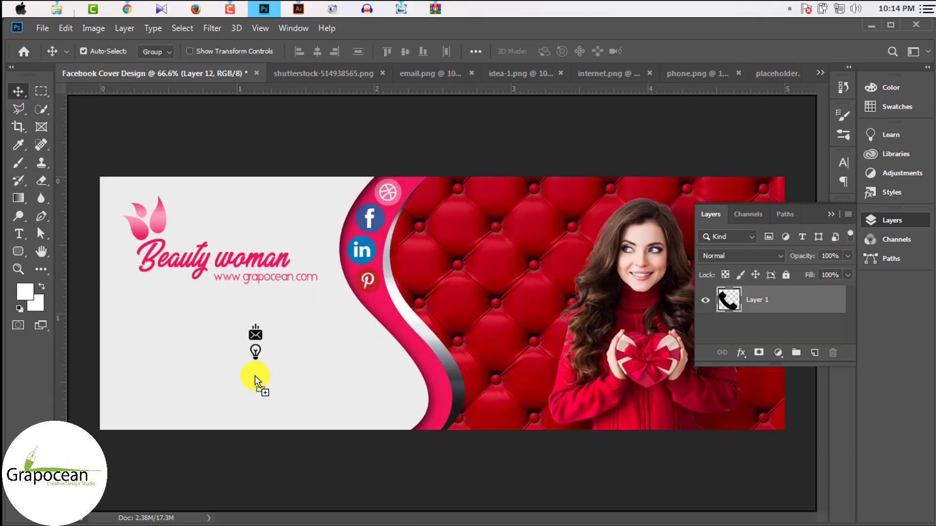
pyautogui.hotkey('ctrl', 't')
pyautogui.moveTo(362, 481); pyautogui.dragTo(251, 389)
pyautogui.press('Return')
pyautogui.scroll(4, 254, 404)
pyautogui.moveTo(255, 356)
pyautogui.mouseDown()
pyautogui.moveTo(276, 251)
pyautogui.moveTo(257, 236)
pyautogui.mouseUp()
pyautogui.hotkey('ctrl', 't')
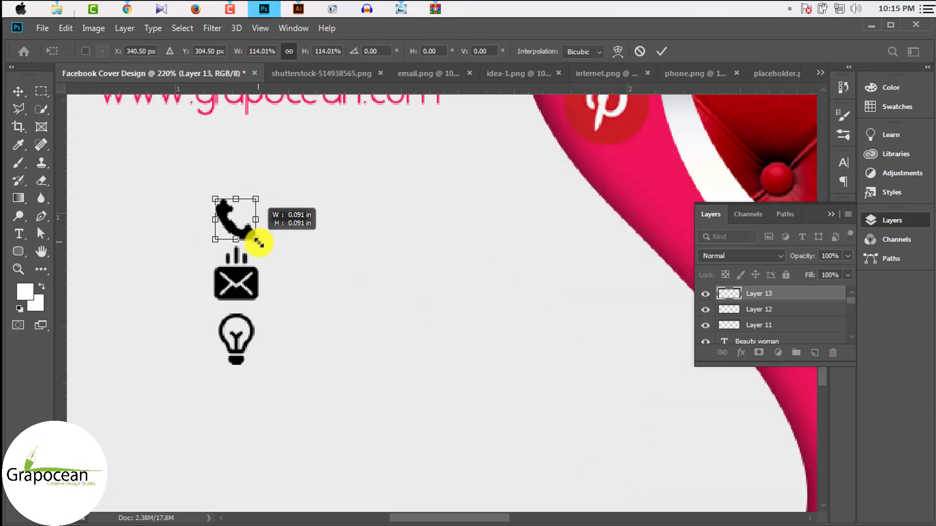
pyautogui.press('Return')
# - Shrink the phone icon further and fit the whole cover in view
pyautogui.scroll(3, 265, 261)
pyautogui.hotkey('ctrl', 't')
pyautogui.moveTo(308, 278); pyautogui.dragTo(286, 271)
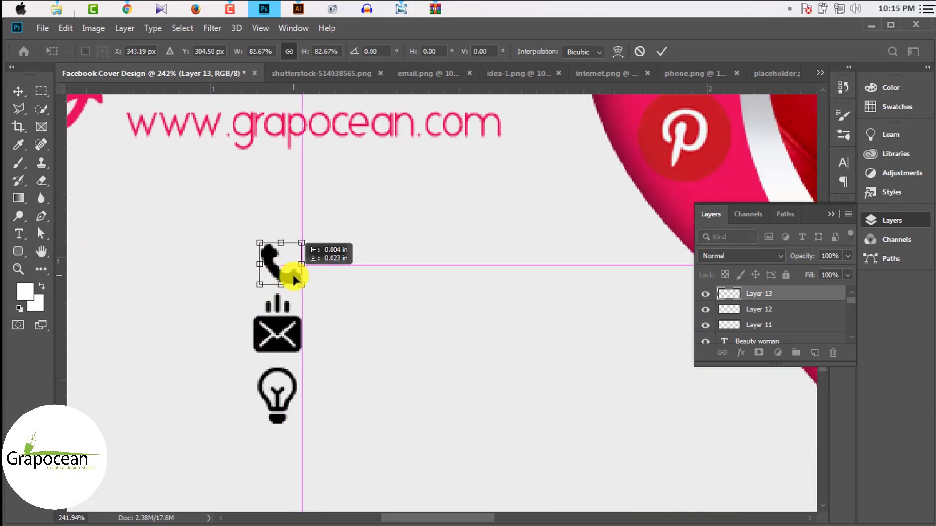
pyautogui.press('Return')
pyautogui.hotkey('ctrl', '0')
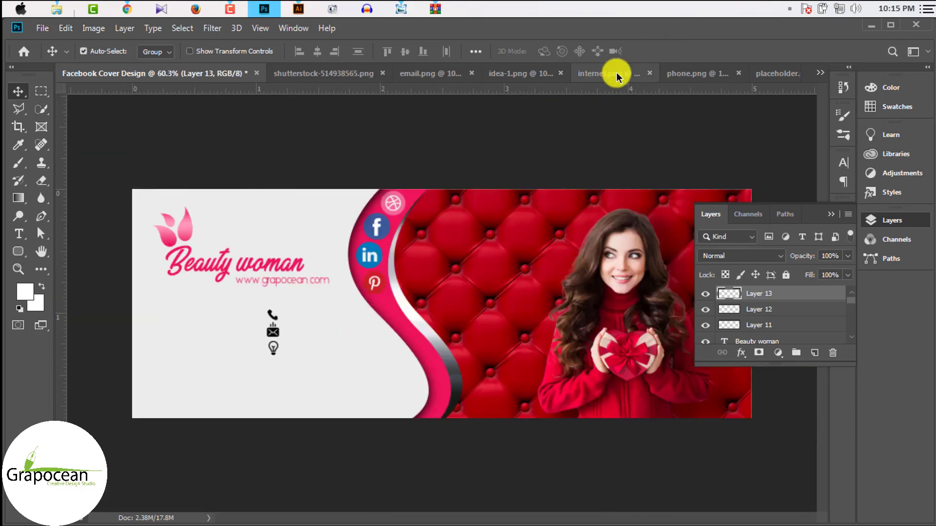
# - Bring the globe icon from internet.png into the cover and resize it
pyautogui.click(616, 77)
pyautogui.moveTo(482, 188)
pyautogui.mouseDown()
pyautogui.moveTo(278, 382)
pyautogui.moveTo(286, 381)
pyautogui.moveTo(211, 376)
pyautogui.moveTo(216, 385)
pyautogui.mouseUp()
pyautogui.hotkey('ctrl', 't')
pyautogui.press('Return')
pyautogui.scroll(2, 362, 278)
pyautogui.scroll(3, 215, 376)
# - Shrink the envelope and phone icons slightly so all icons match in size
pyautogui.click(235, 182)
pyautogui.click(223, 224)
pyautogui.hotkey('ctrl', 't')
pyautogui.moveTo(243, 260); pyautogui.dragTo(237, 255)
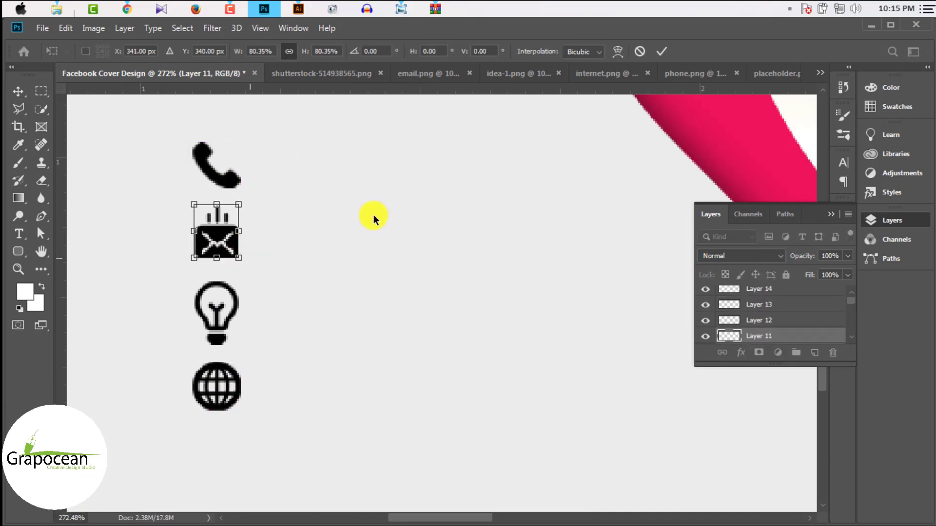
pyautogui.press('Return')
pyautogui.hotkey('ctrl', 't')
pyautogui.moveTo(245, 189); pyautogui.dragTo(240, 187)
pyautogui.press('Return')
pyautogui.scroll(2, 234, 243)
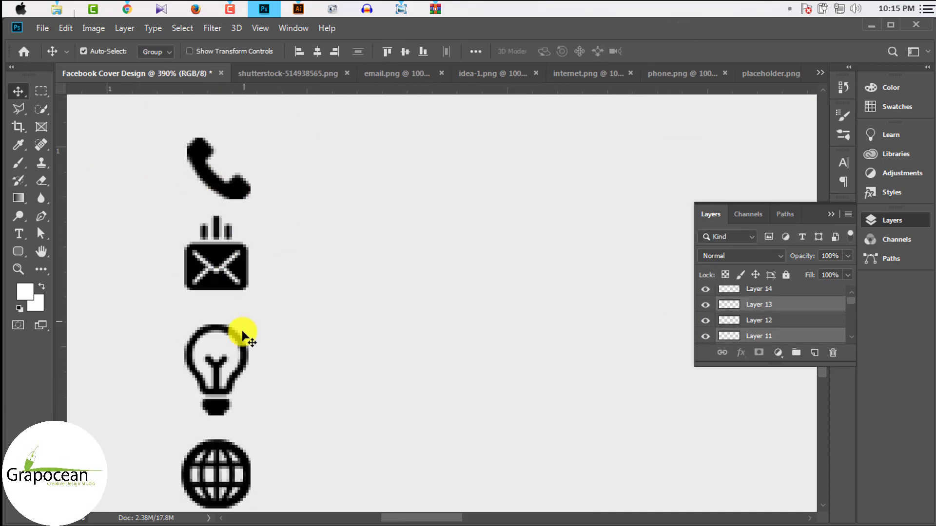
# - Group the four icon layers (Layers 11–14) into a group named 'icon'
pyautogui.keyDown('ctrl'); pyautogui.keyDown('shift'); pyautogui.click(241, 334); pyautogui.keyUp('shift'); pyautogui.keyUp('ctrl')
pyautogui.rightClick(799, 320)
pyautogui.click(820, 352)
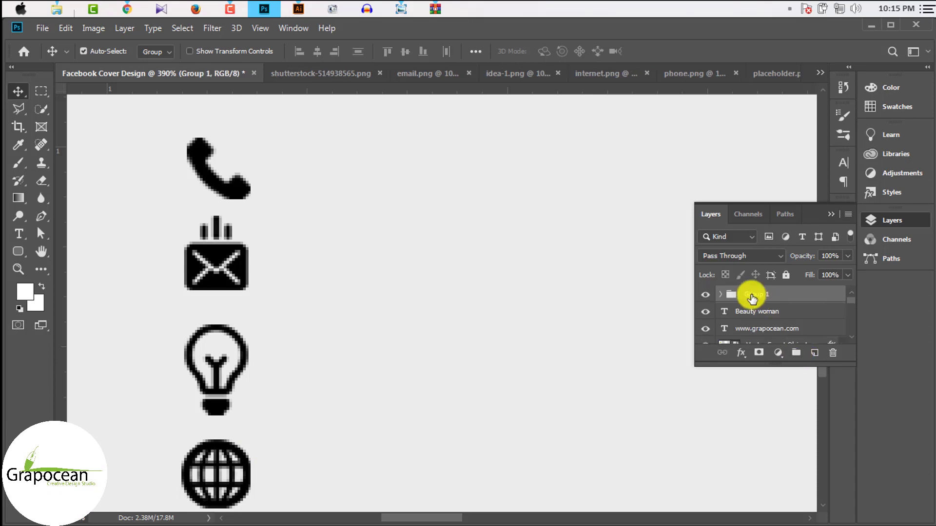
pyautogui.hotkey('ctrl', '0')
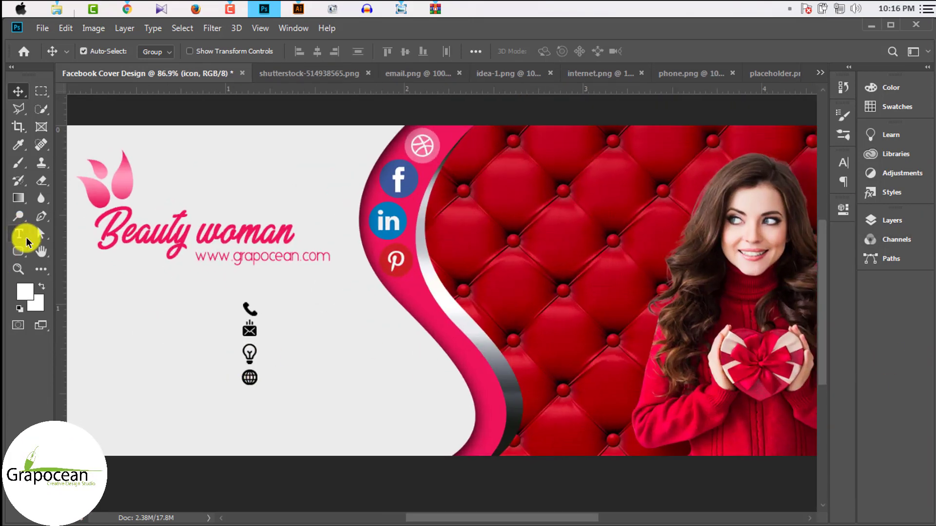
# - Type the contact phone number in pink beside the phone icon, spaced after the country code
pyautogui.click(19, 234)
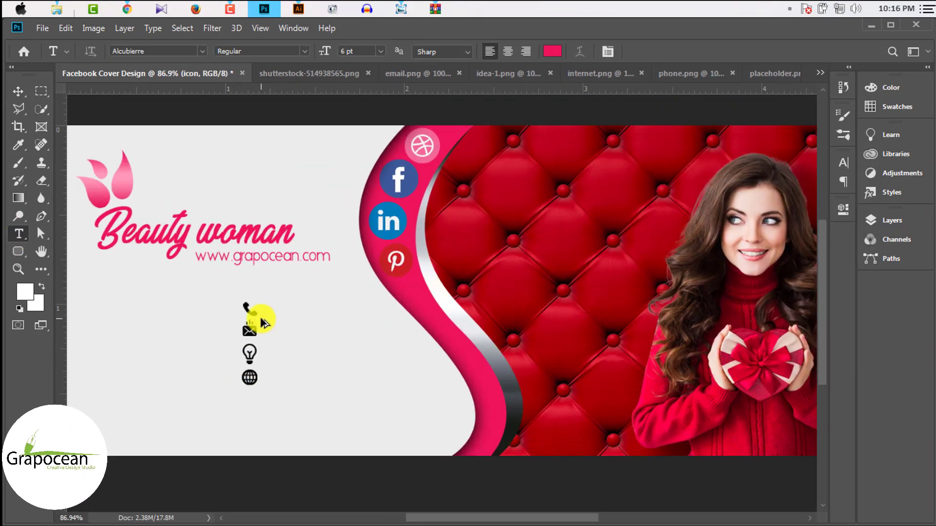
pyautogui.scroll(3, 266, 312)
pyautogui.click(277, 308)
pyautogui.press('BackSpace')
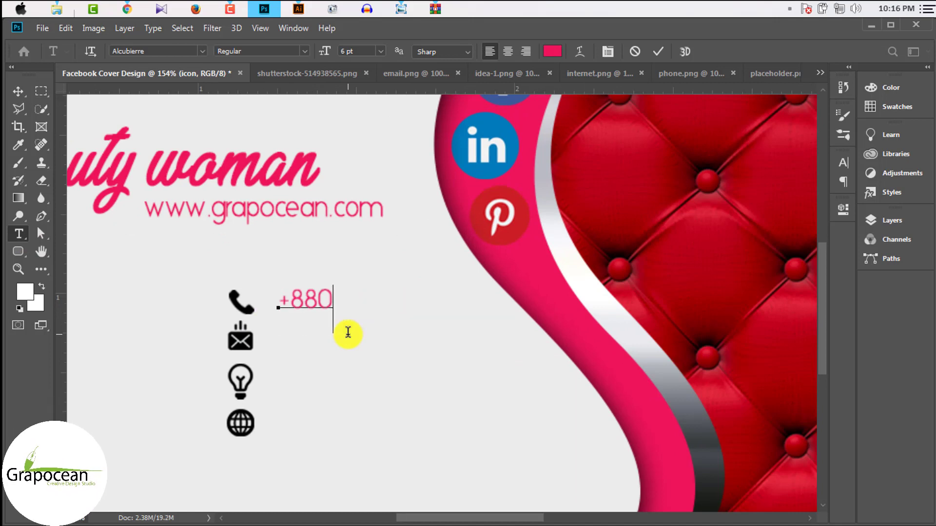
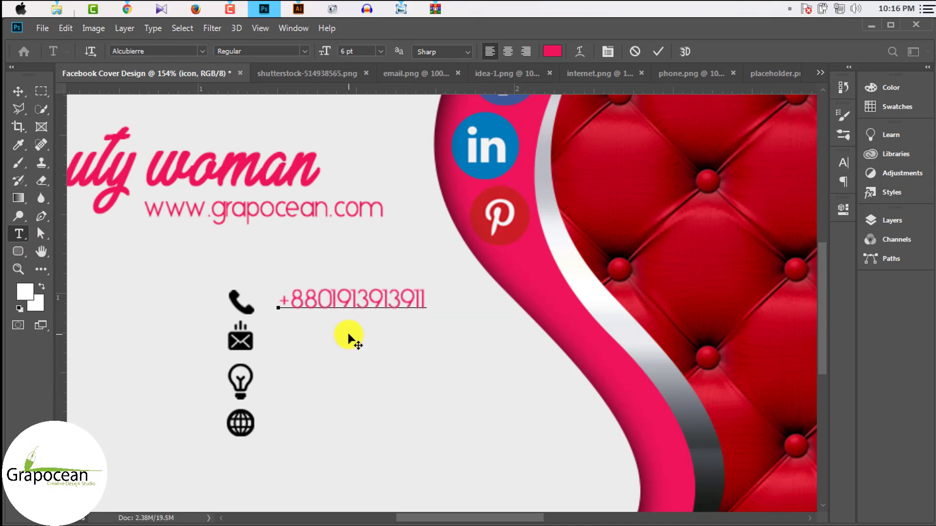
pyautogui.click(331, 297)
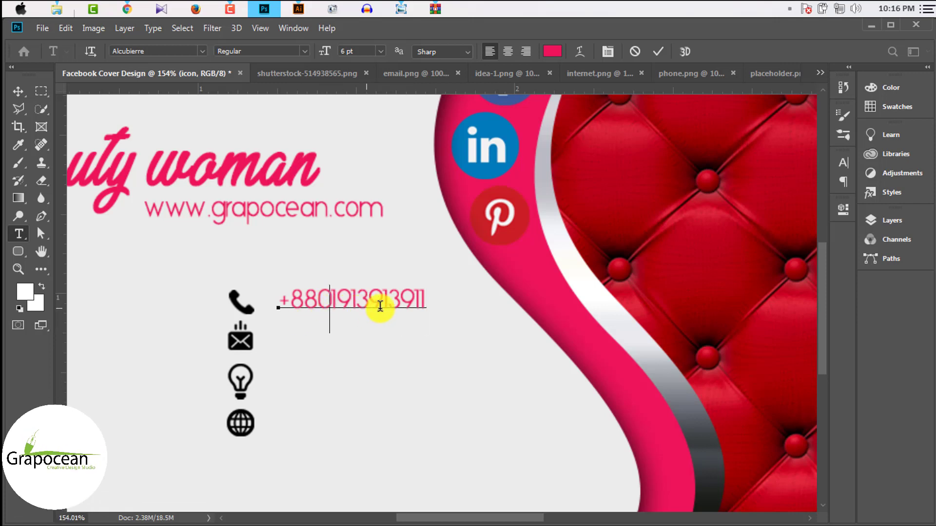
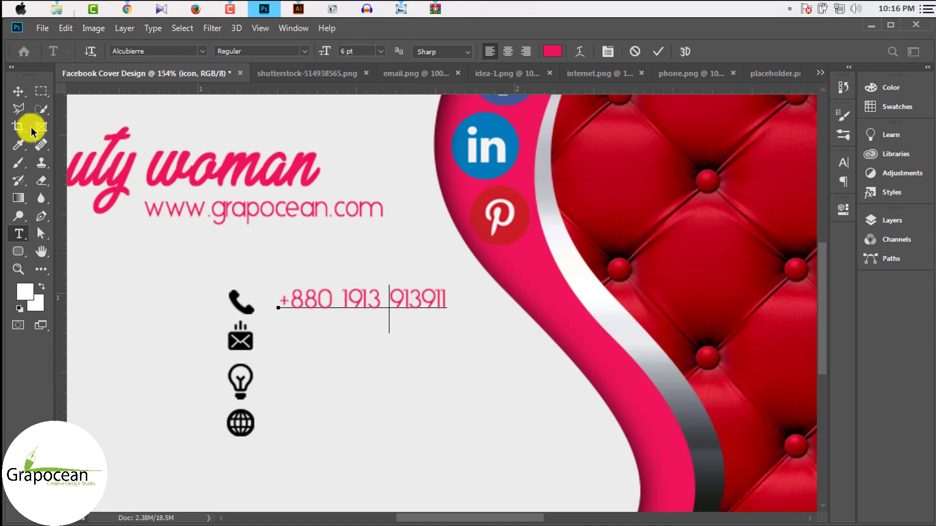
# - Drag the pink phone number text next to the black phone icon at the column top
pyautogui.click(22, 93)
pyautogui.scroll(-3, 438, 367)
pyautogui.scroll(2, 439, 368)
pyautogui.moveTo(382, 317); pyautogui.dragTo(366, 324)
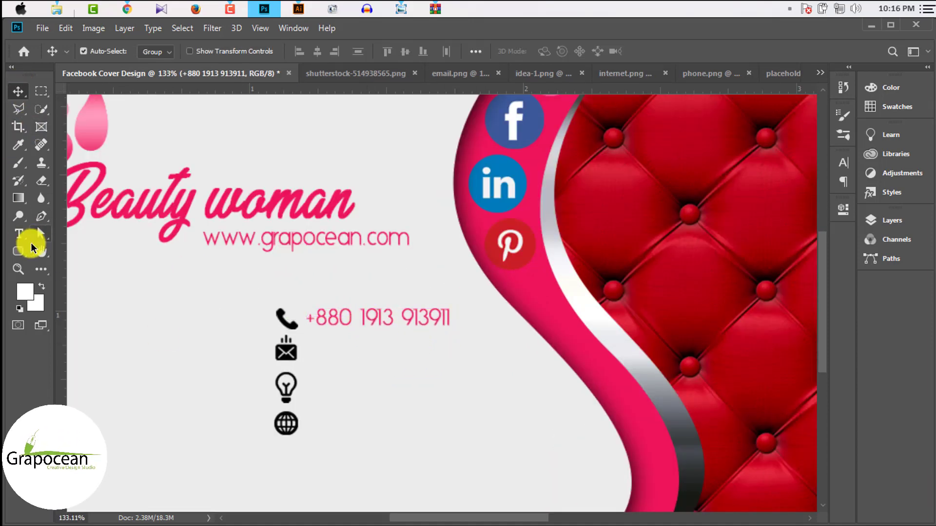
pyautogui.click(18, 251)
# - Draw a tall rounded rectangle around the four icons with no fill and a pink stroke
pyautogui.click(65, 264)
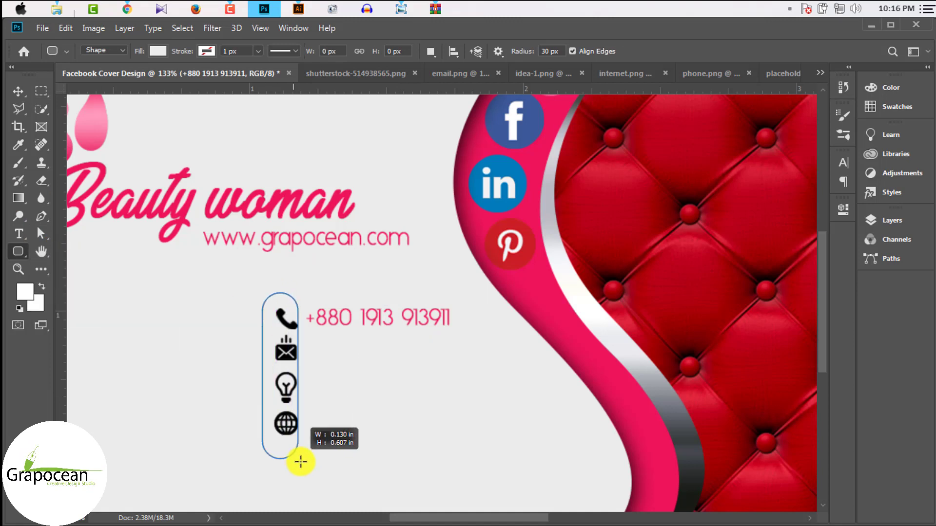
pyautogui.moveTo(301, 462); pyautogui.dragTo(309, 452)
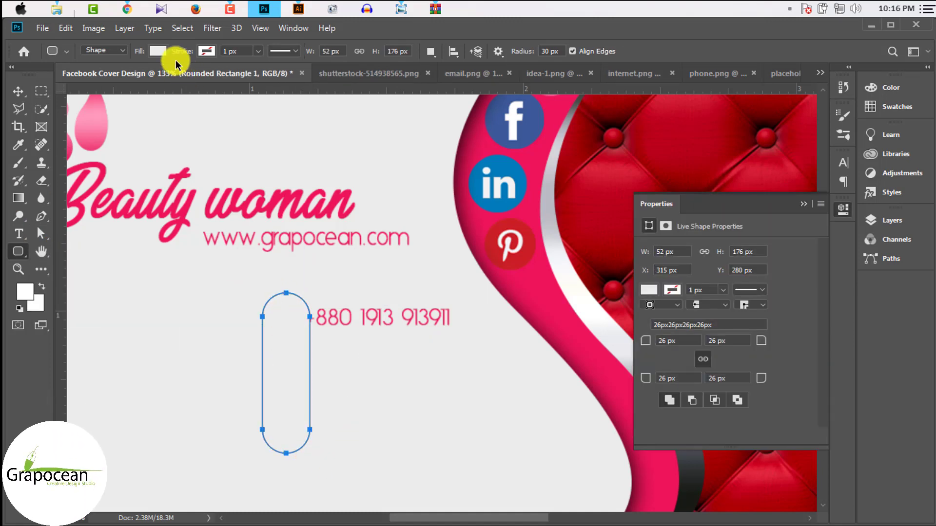
pyautogui.click(157, 51)
pyautogui.click(98, 77)
pyautogui.click(206, 51)
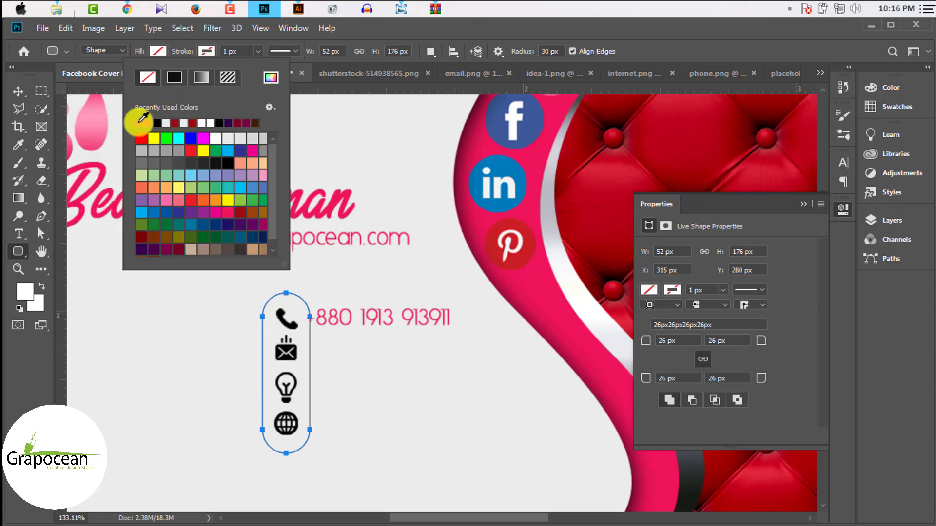
pyautogui.click(22, 97)
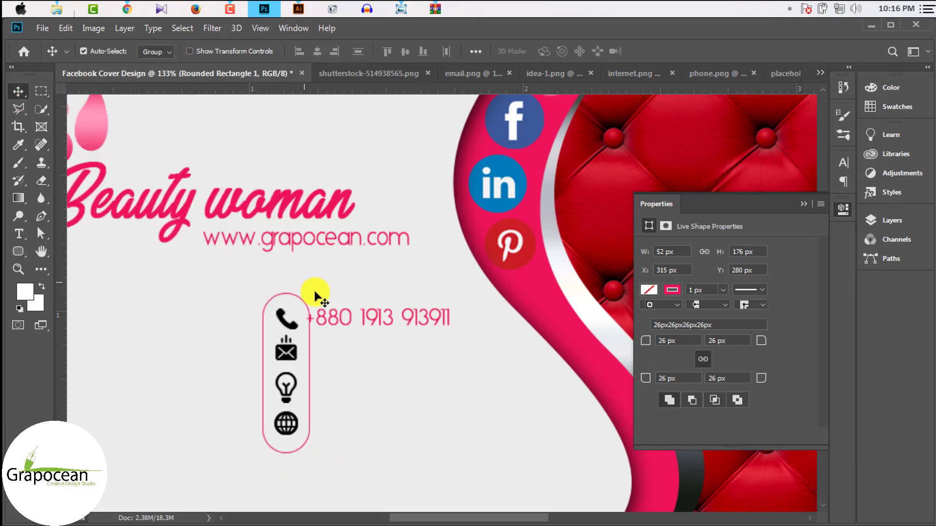
# - Select the phone number text layer
pyautogui.click(371, 324)
pyautogui.scroll(-2, 370, 324)
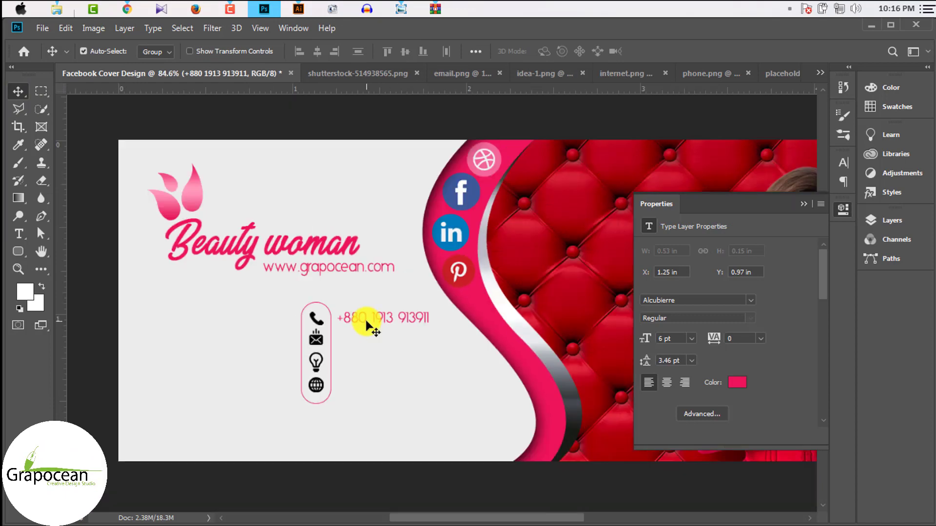
pyautogui.scroll(1, 367, 322)
pyautogui.scroll(2, 382, 303)
# - Nudge the phone number left and scale it down slightly with Free Transform
pyautogui.click(803, 203)
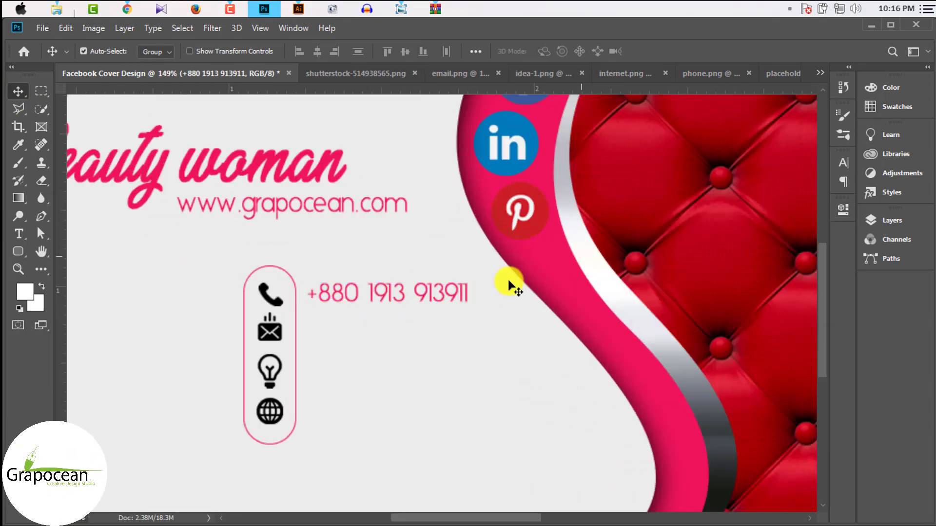
pyautogui.scroll(1, 385, 298)
pyautogui.moveTo(446, 309); pyautogui.dragTo(443, 309)
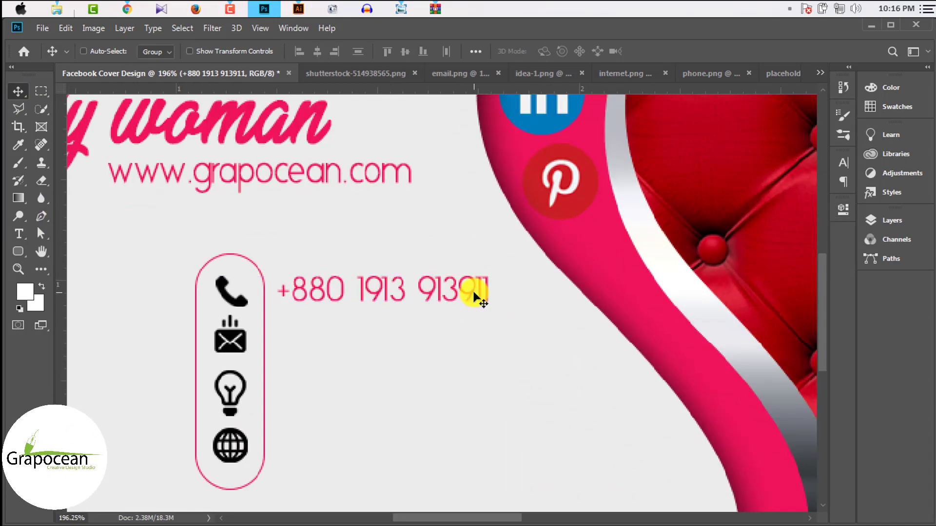
pyautogui.hotkey('ctrl', 't')
pyautogui.moveTo(383, 329); pyautogui.dragTo(385, 317)
pyautogui.moveTo(490, 293); pyautogui.dragTo(466, 295)
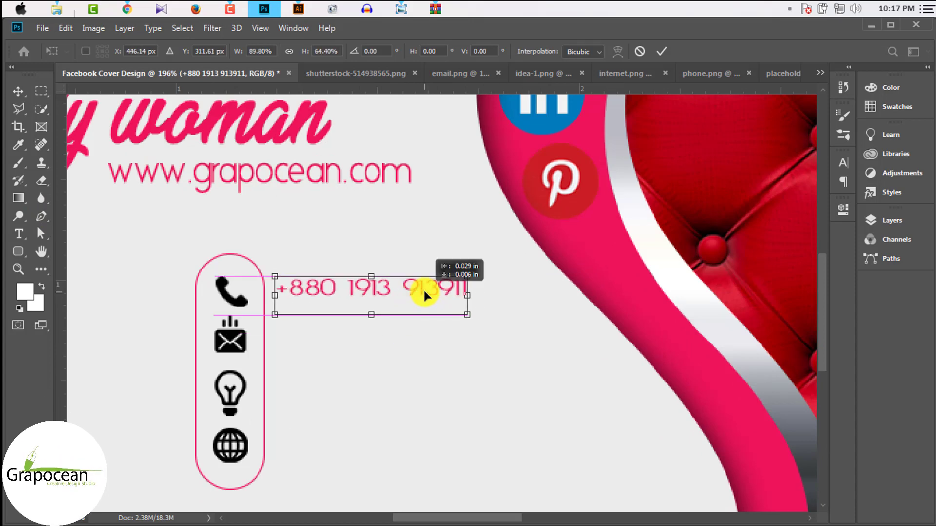
pyautogui.click(663, 54)
# - Align the phone number with the phone icon and drag a copy beside the envelope
pyautogui.scroll(-5, 395, 307)
pyautogui.scroll(5, 387, 302)
pyautogui.moveTo(386, 294); pyautogui.dragTo(389, 295)
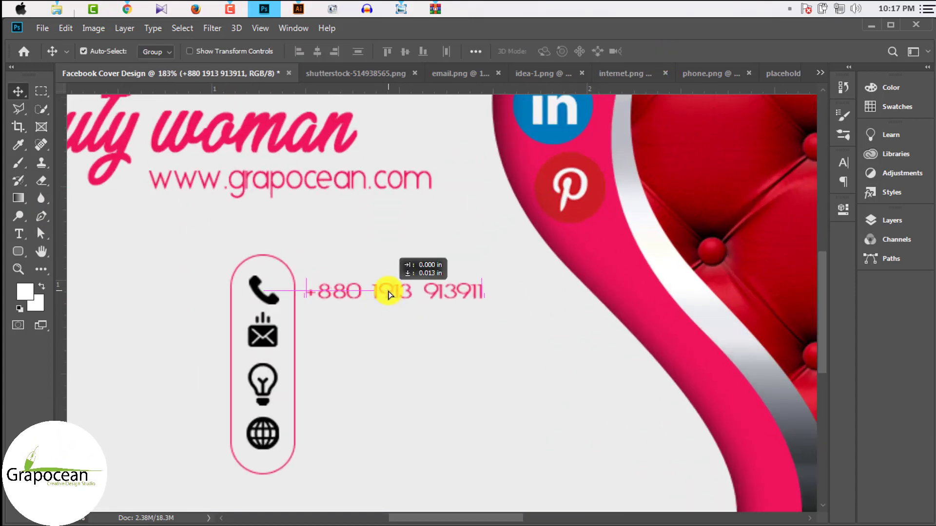
pyautogui.moveTo(389, 338); pyautogui.dragTo(388, 332)
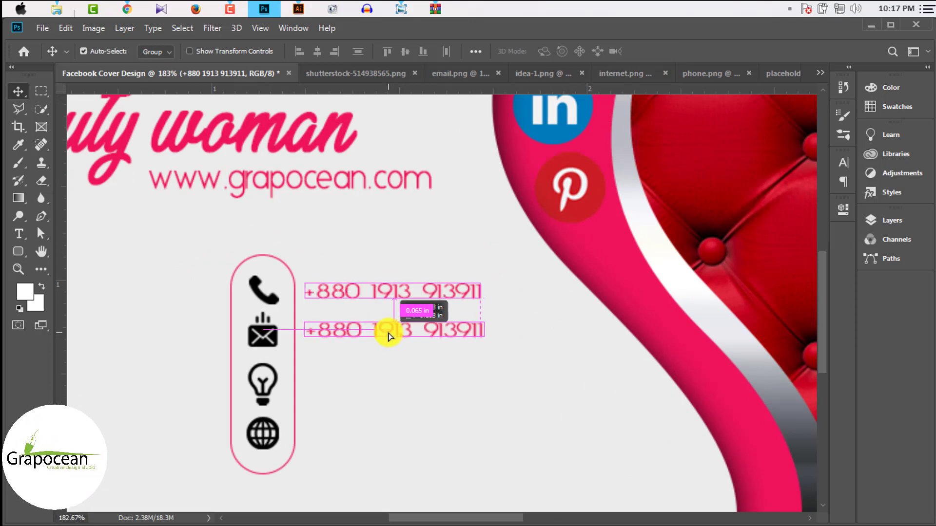
# - Remove the phone number's plus sign and replace the copied line with the e-mail address
pyautogui.click(18, 234)
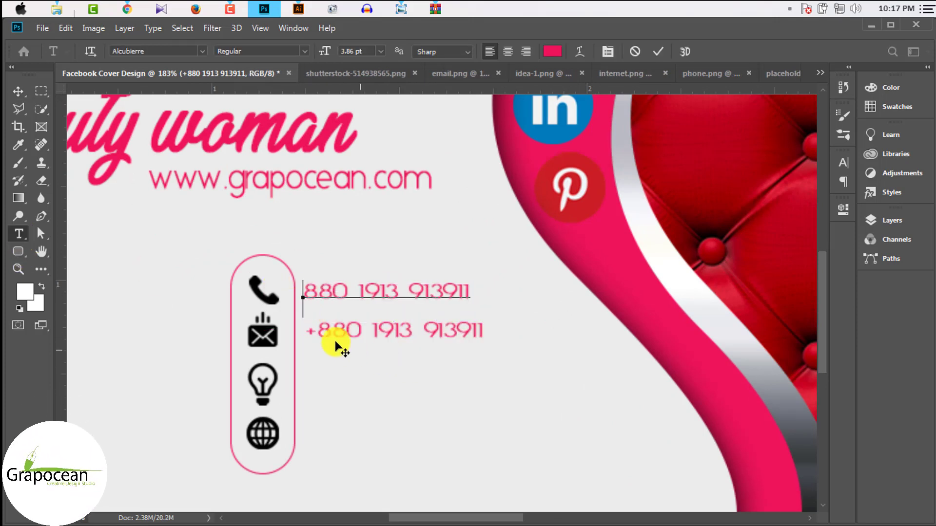
pyautogui.click(19, 92)
pyautogui.click(19, 234)
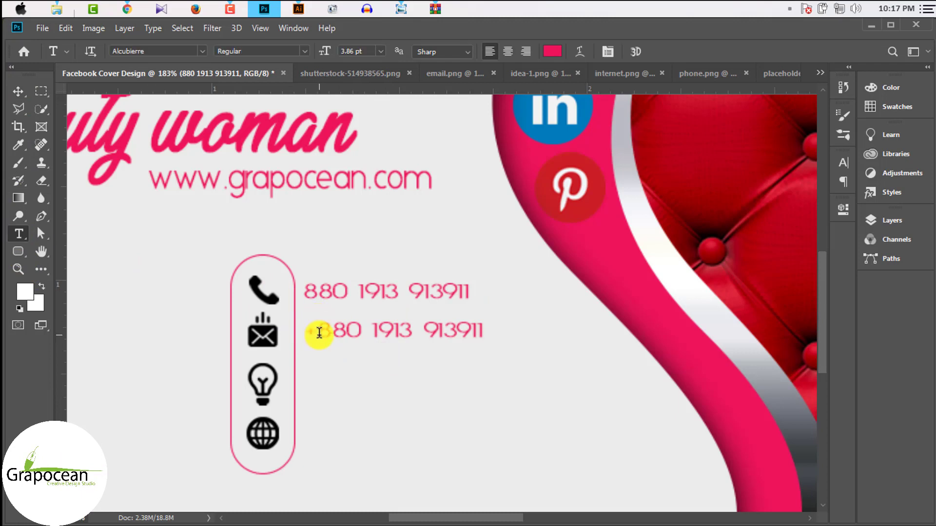
pyautogui.click(319, 333)
pyautogui.hotkey('ctrl', 'a')
pyautogui.press('BackSpace')
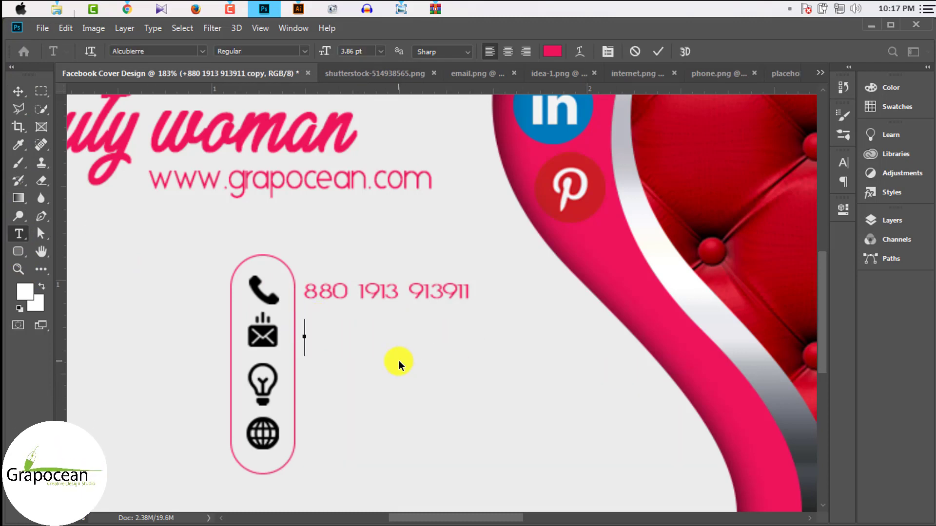
pyautogui.write('ww')
pyautogui.press('BackSpace')
pyautogui.press('BackSpace')
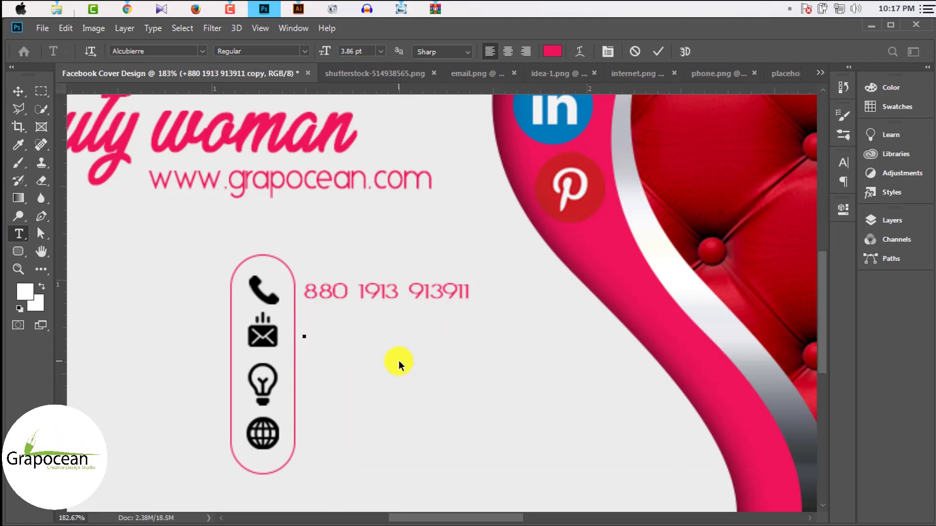
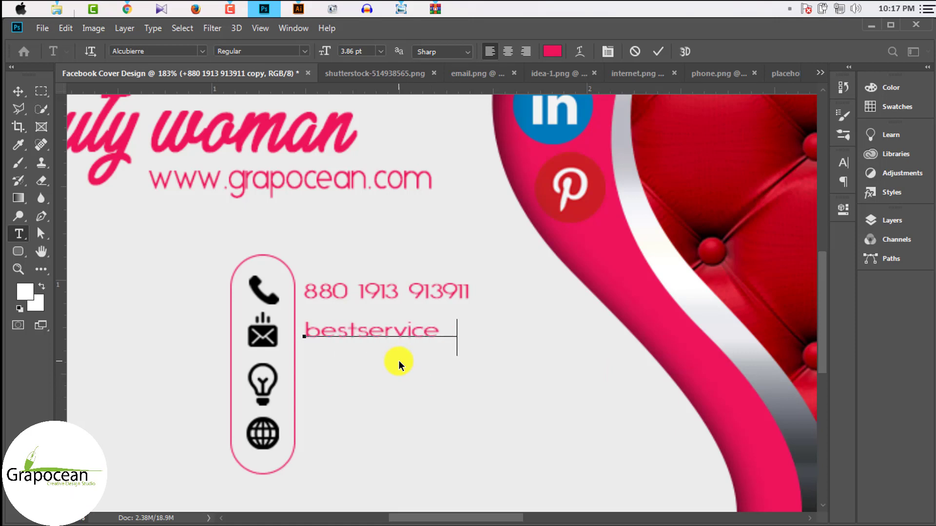
pyautogui.hotkey('ctrl', 'Return')
# - Narrow the e-mail text and position it beside the envelope icon
pyautogui.press('v')
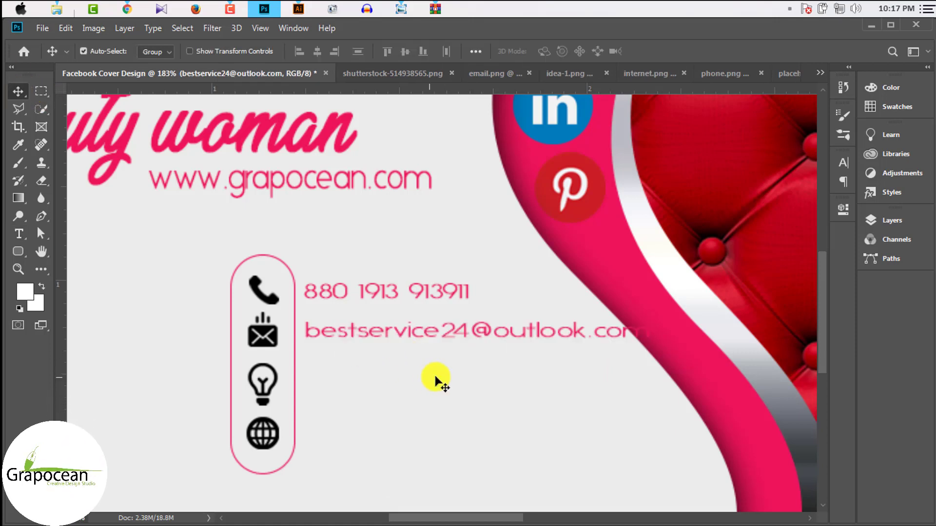
pyautogui.hotkey('ctrl', 't')
pyautogui.moveTo(644, 336); pyautogui.dragTo(578, 336)
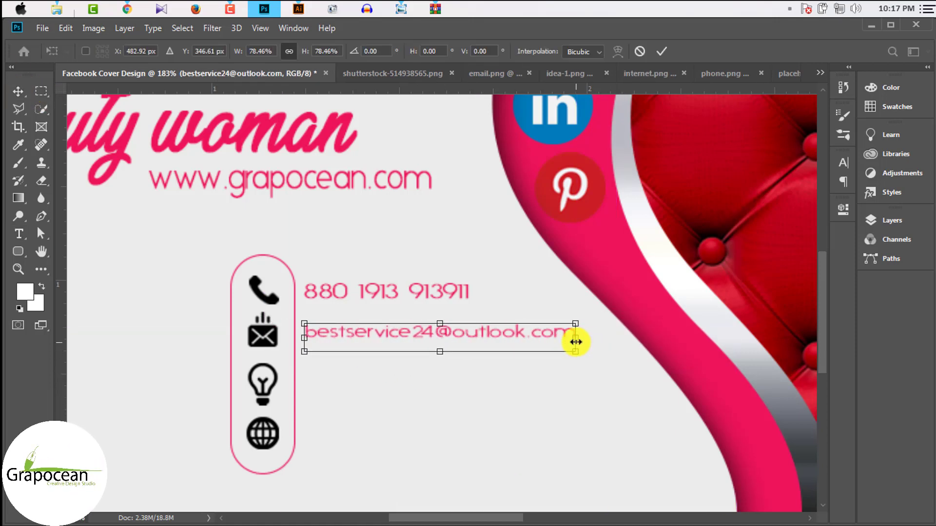
pyautogui.click(17, 93)
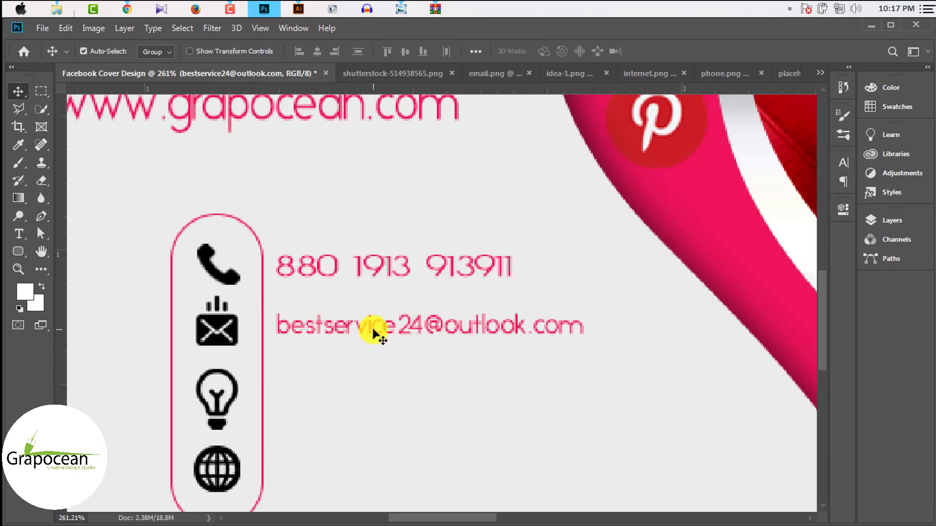
pyautogui.scroll(-5, 428, 341)
pyautogui.scroll(5, 432, 336)
pyautogui.moveTo(436, 336); pyautogui.dragTo(445, 335)
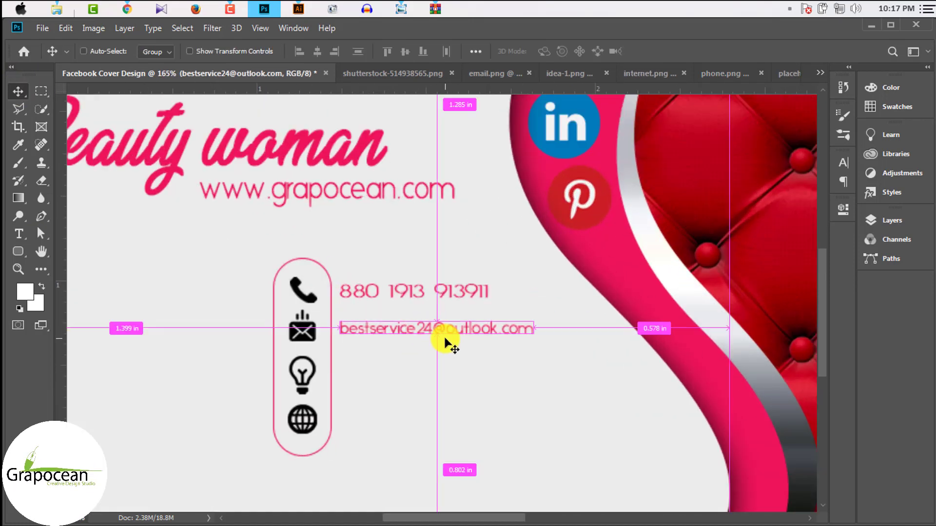
# - Enlarge the e-mail text slightly and place a copy of it beside the bulb icon
pyautogui.hotkey('ctrl', 't')
pyautogui.moveTo(533, 346); pyautogui.dragTo(558, 349)
pyautogui.moveTo(485, 333); pyautogui.dragTo(490, 333)
pyautogui.moveTo(470, 328); pyautogui.dragTo(432, 371)
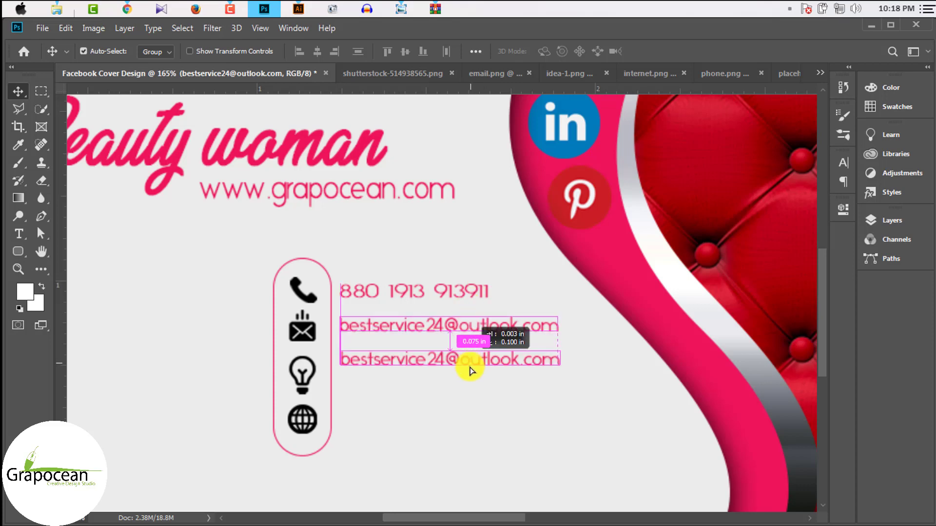
pyautogui.scroll(3, 414, 341)
pyautogui.moveTo(393, 300)
pyautogui.mouseDown()
pyautogui.moveTo(392, 285)
pyautogui.moveTo(393, 304)
pyautogui.mouseUp()
# - Retype the bulb line to read 'To order Us visit my website'
pyautogui.click(18, 234)
pyautogui.moveTo(317, 287); pyautogui.dragTo(766, 286)
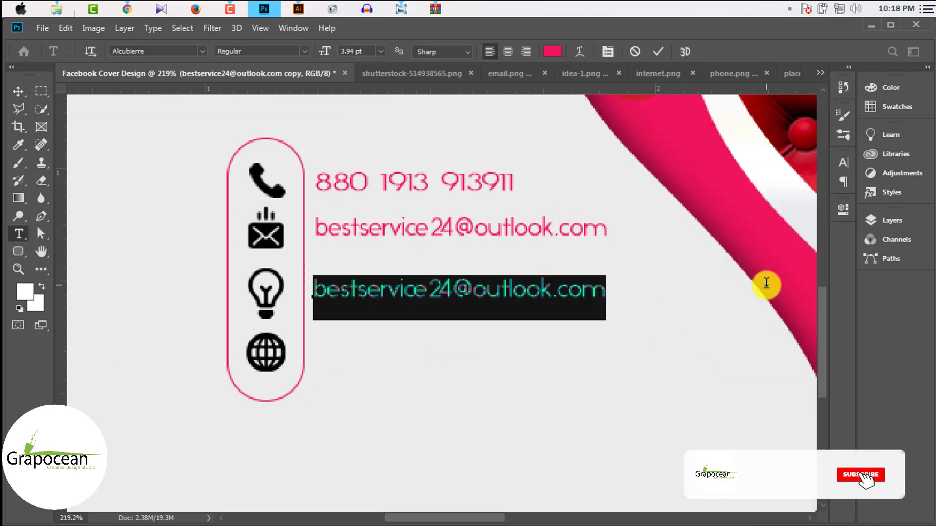
pyautogui.write('f')
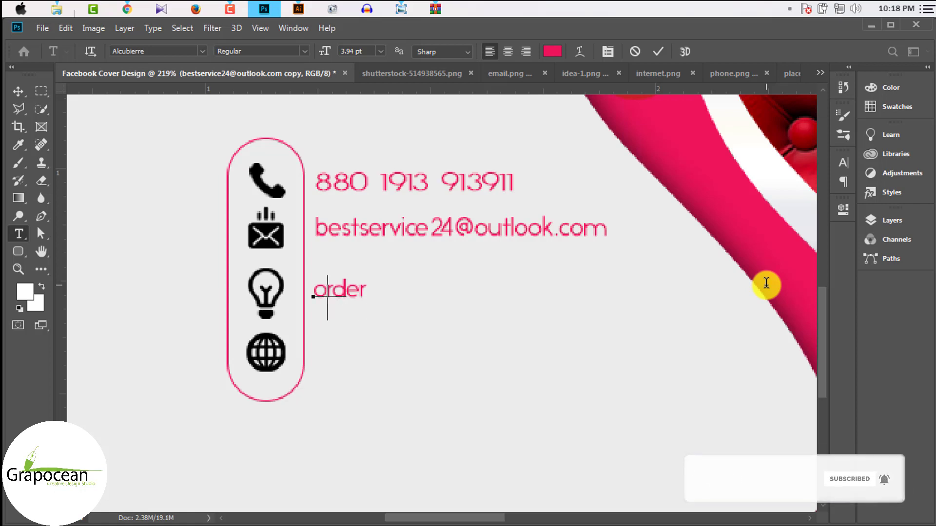
pyautogui.press('BackSpace')
pyautogui.press('BackSpace')
pyautogui.press('BackSpace')
pyautogui.write('To or')
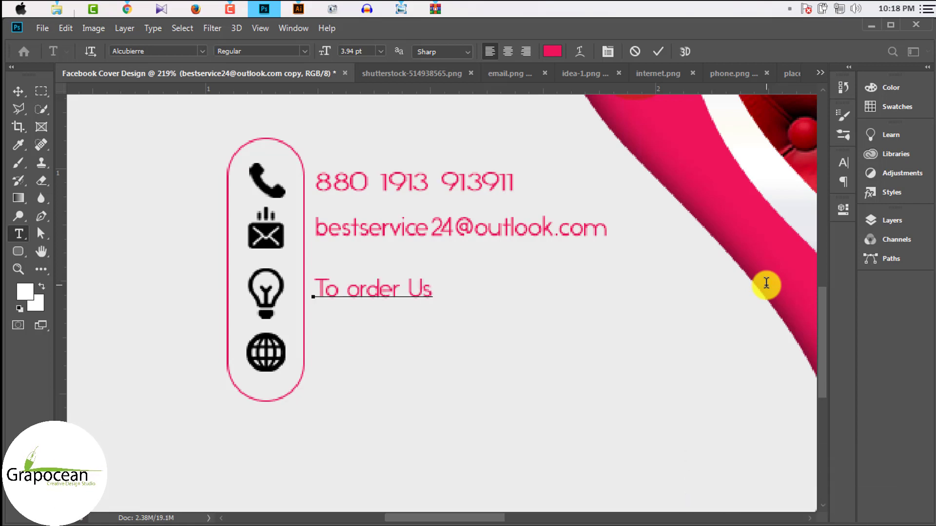
pyautogui.press('BackSpace')
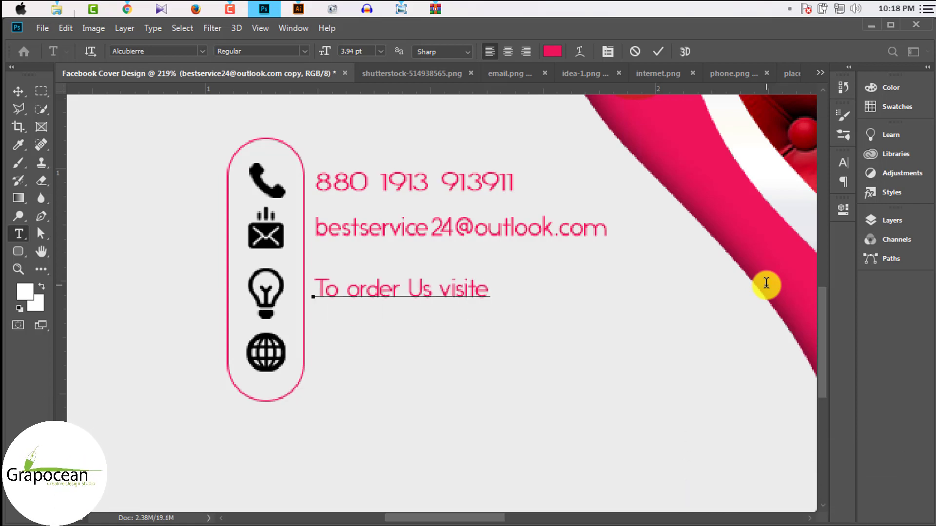
pyautogui.write('ebs')
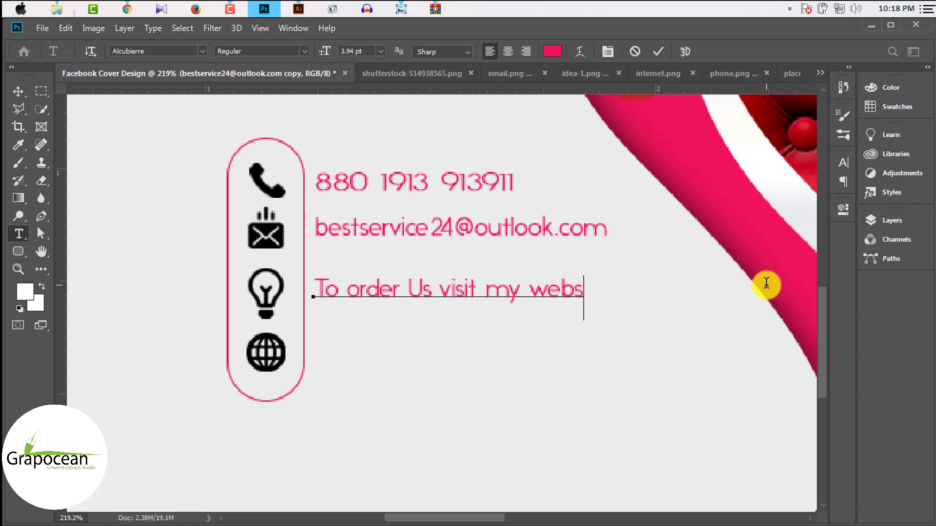
pyautogui.write('ite')
pyautogui.click(18, 92)
pyautogui.moveTo(445, 296); pyautogui.dragTo(441, 359)
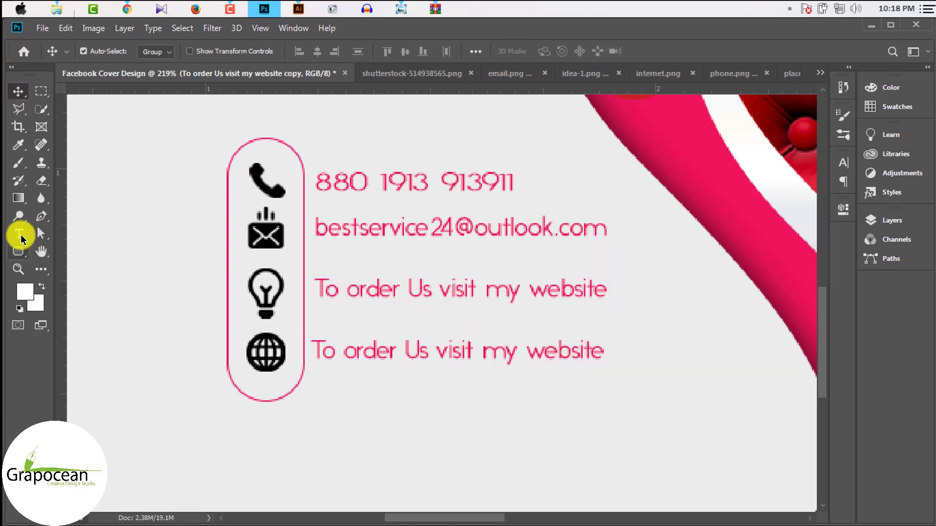
pyautogui.click(18, 234)
pyautogui.press('Return')
pyautogui.press('BackSpace')
pyautogui.write('www.grapocean.com')
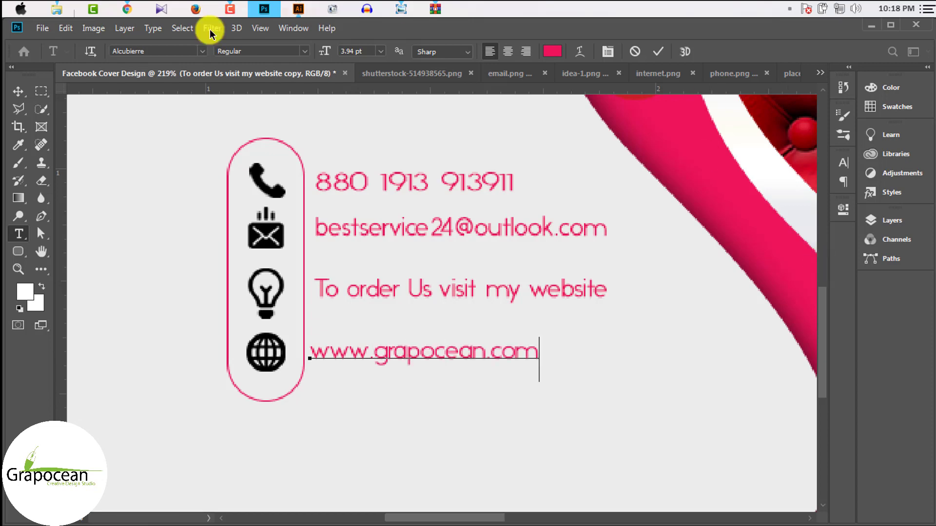
pyautogui.hotkey('ctrl', 'Return')
pyautogui.scroll(2, 380, 351)
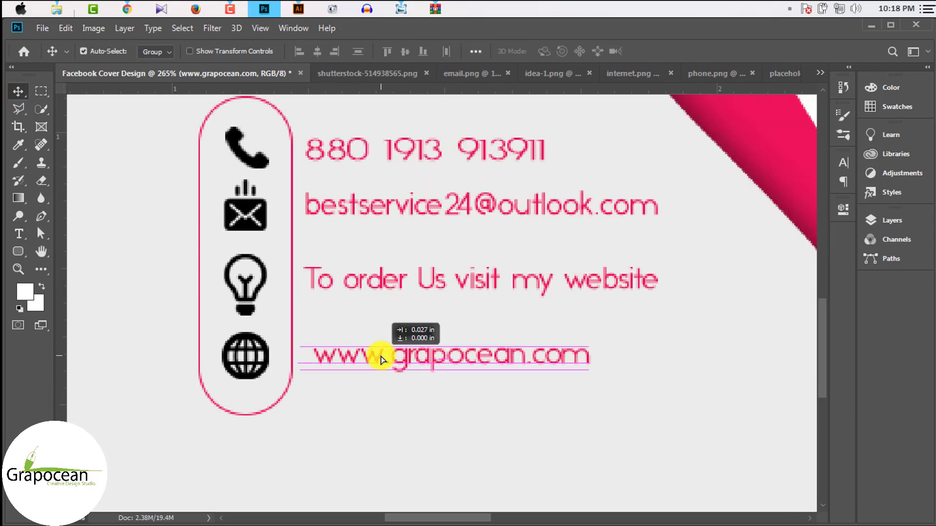
pyautogui.moveTo(390, 287); pyautogui.dragTo(390, 287)
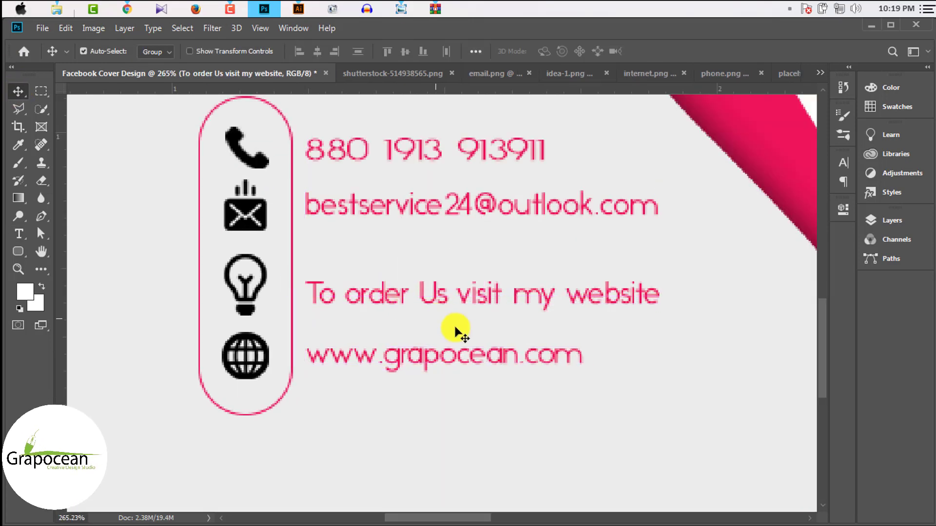